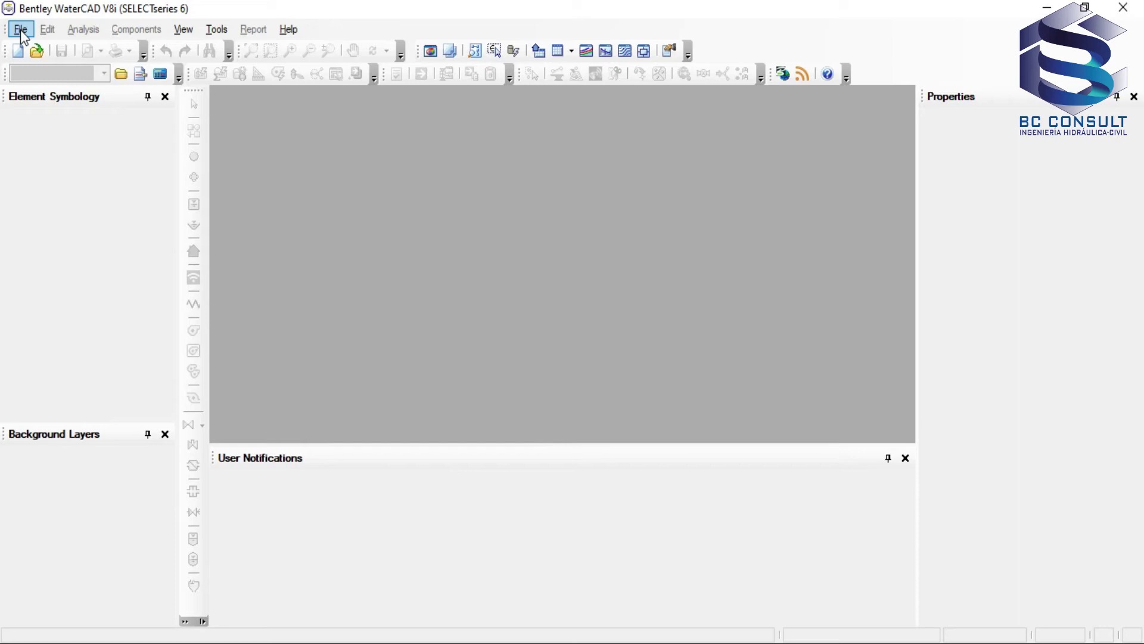
Step: Create a new project titled "Componentes de la red", entering the engineer's initials and the company BC Consult in its project properties
left_click(29, 44)
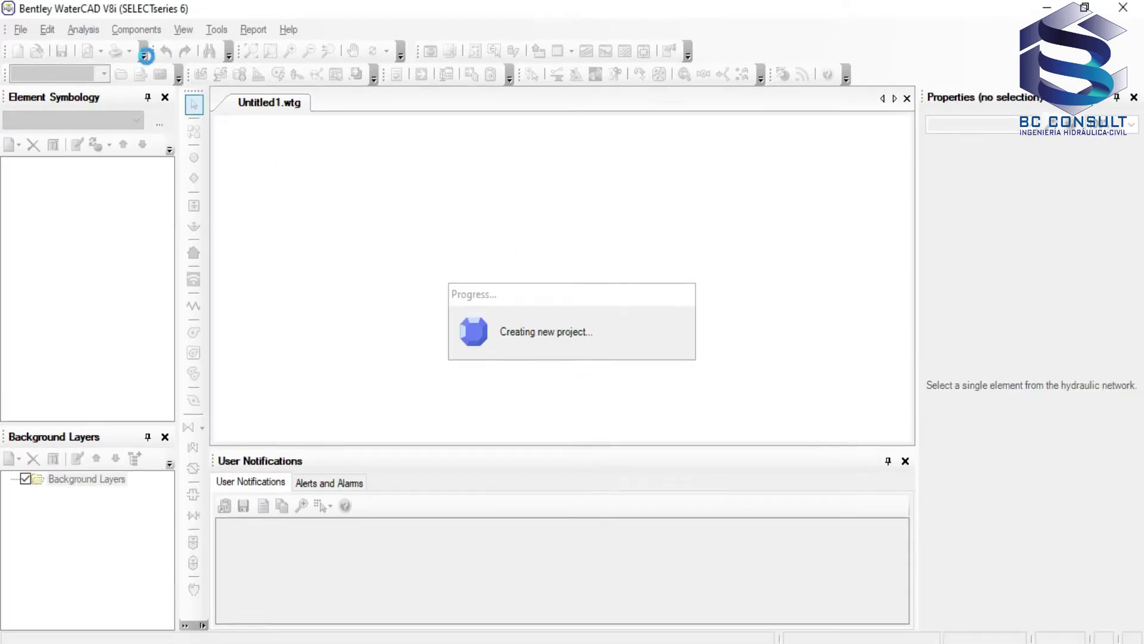
left_click(20, 29)
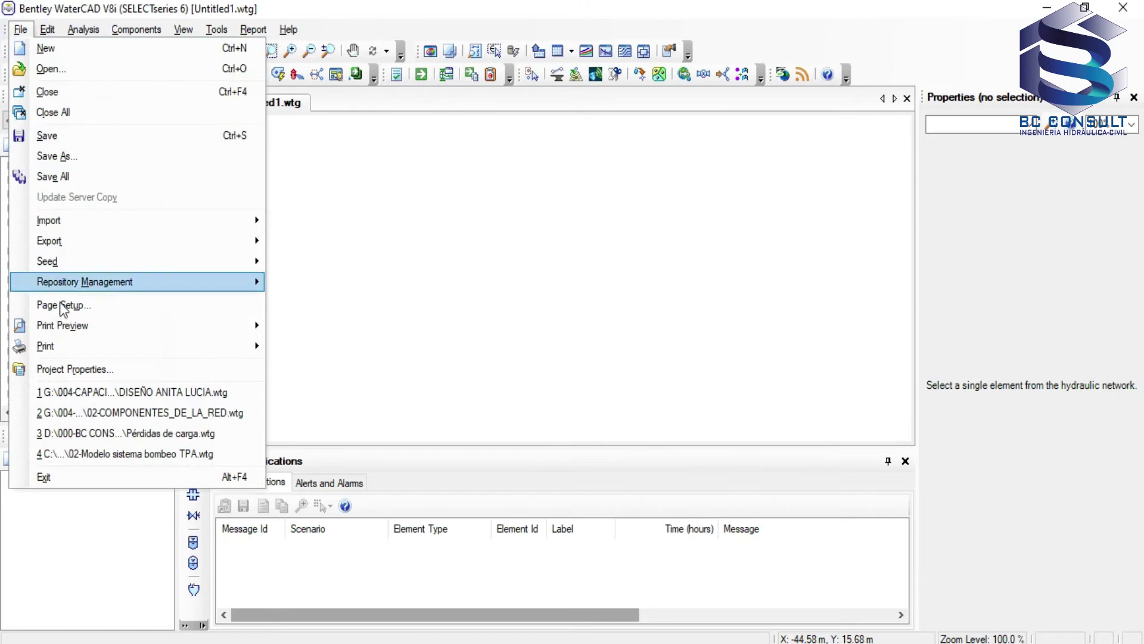
left_click(77, 375)
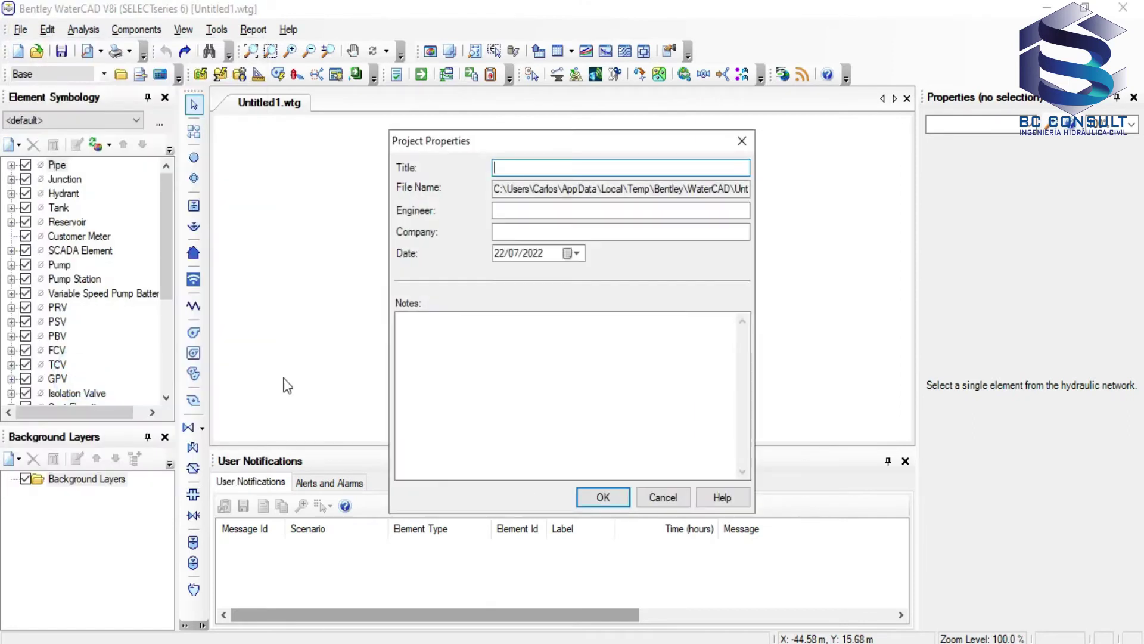
left_click(518, 169)
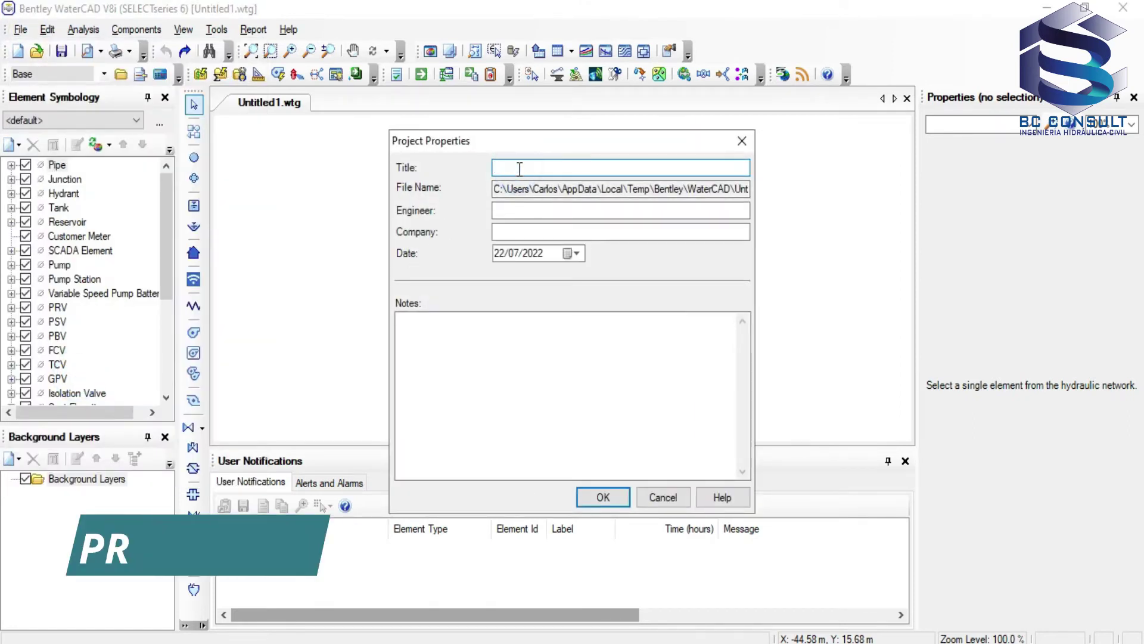
type("Componentes de la red")
left_click_drag(598, 168, 477, 158)
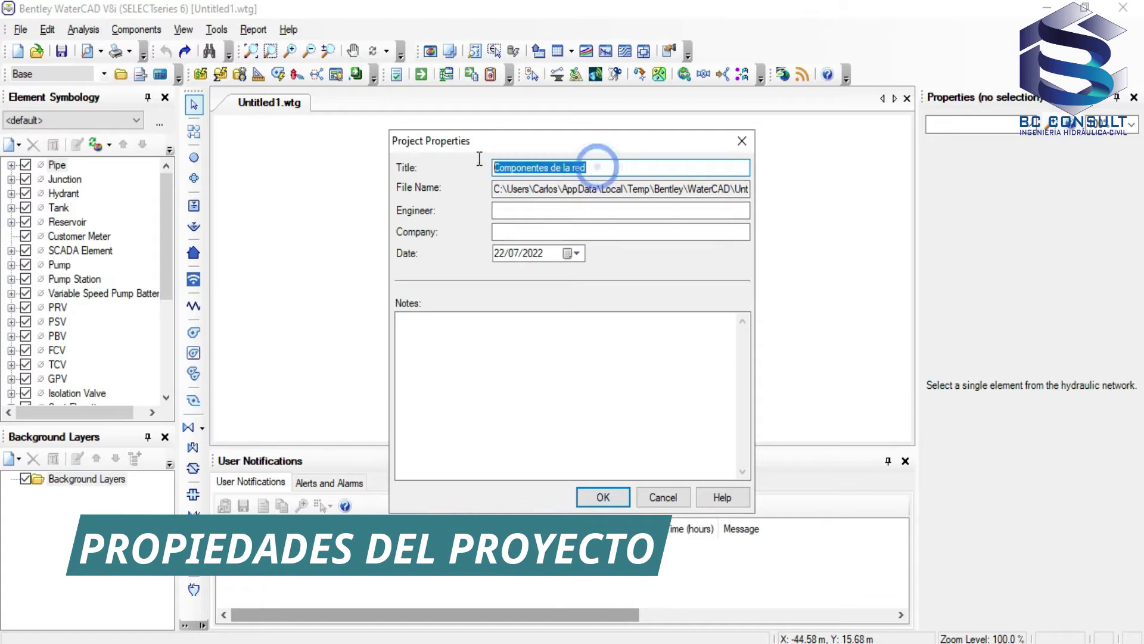
left_click(520, 215)
type("CB")
left_click(528, 230)
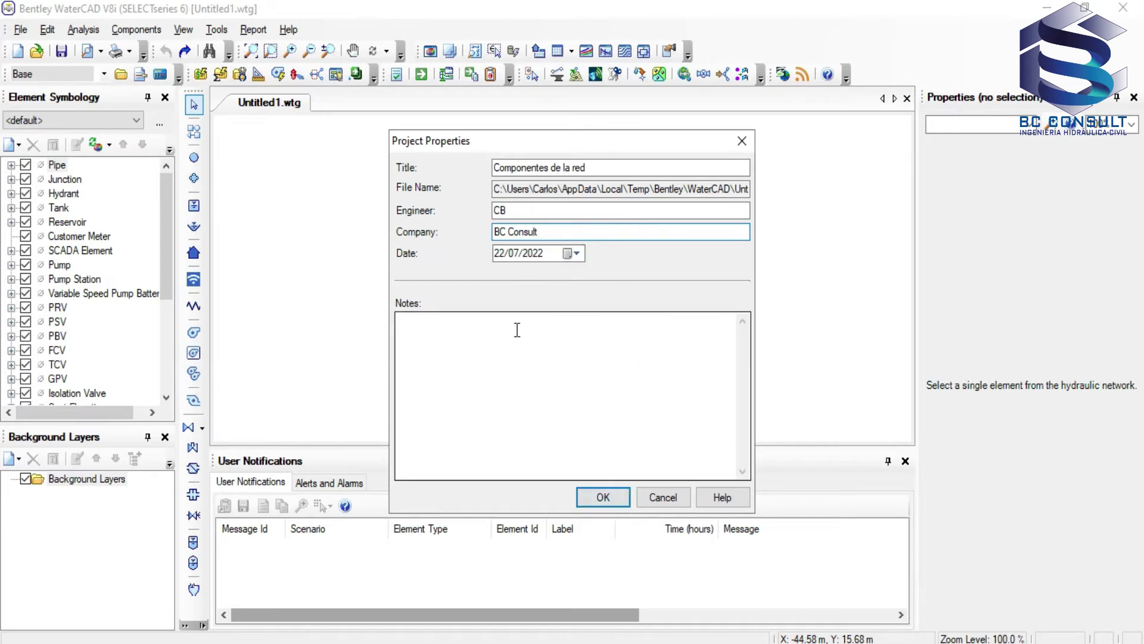
left_click(555, 372)
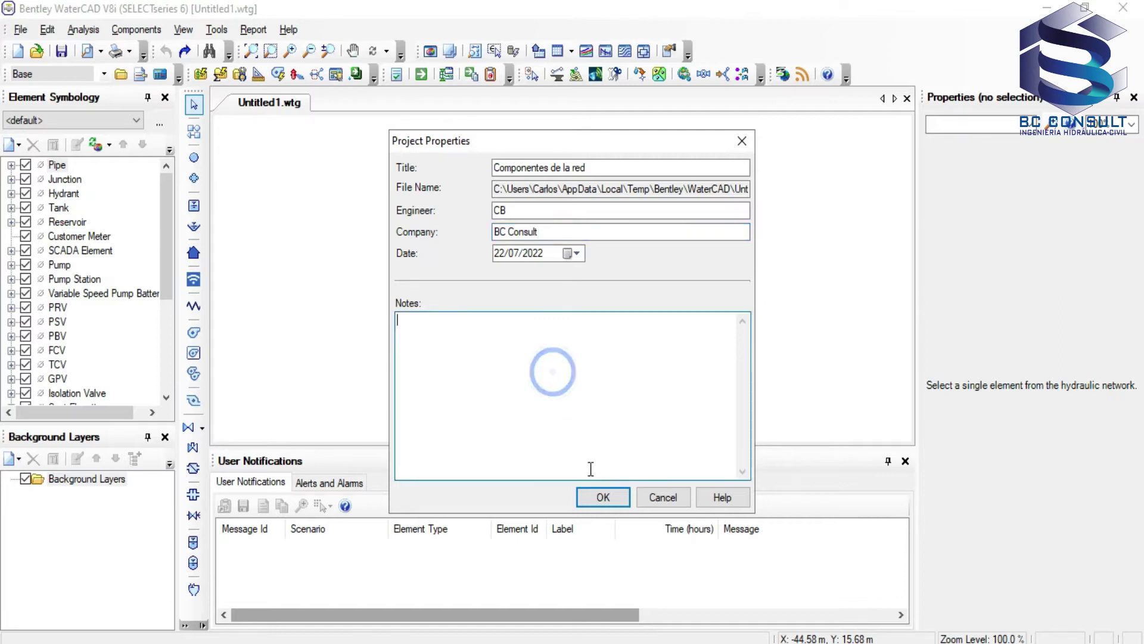
left_click(605, 502)
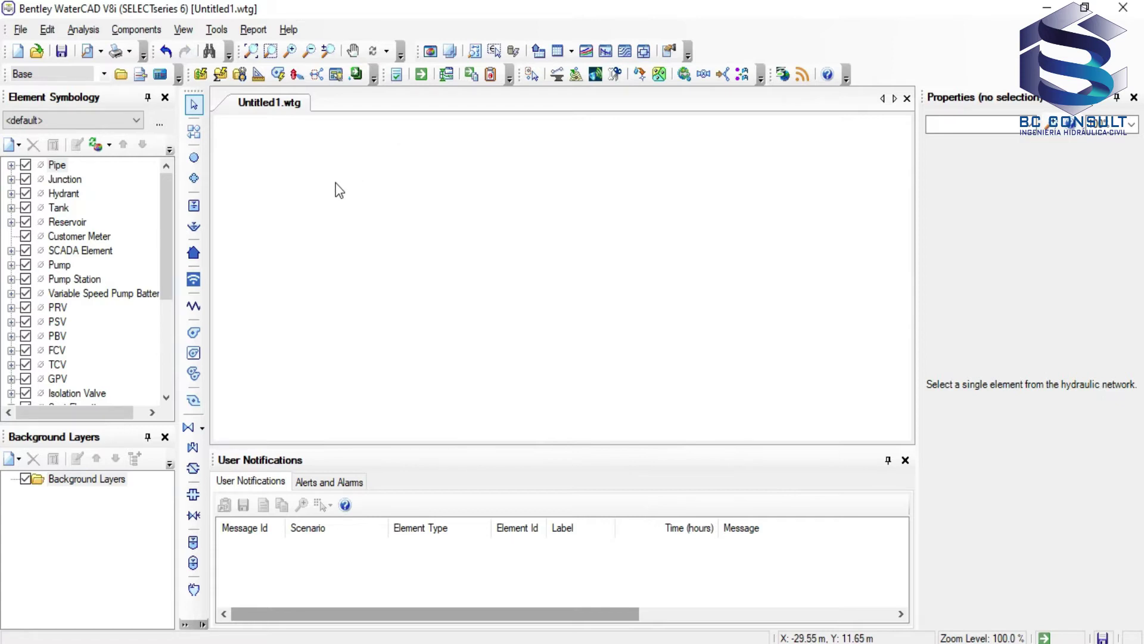
Step: Save the new project as "Componentess red" in the WaterCAD project file format
left_click(20, 29)
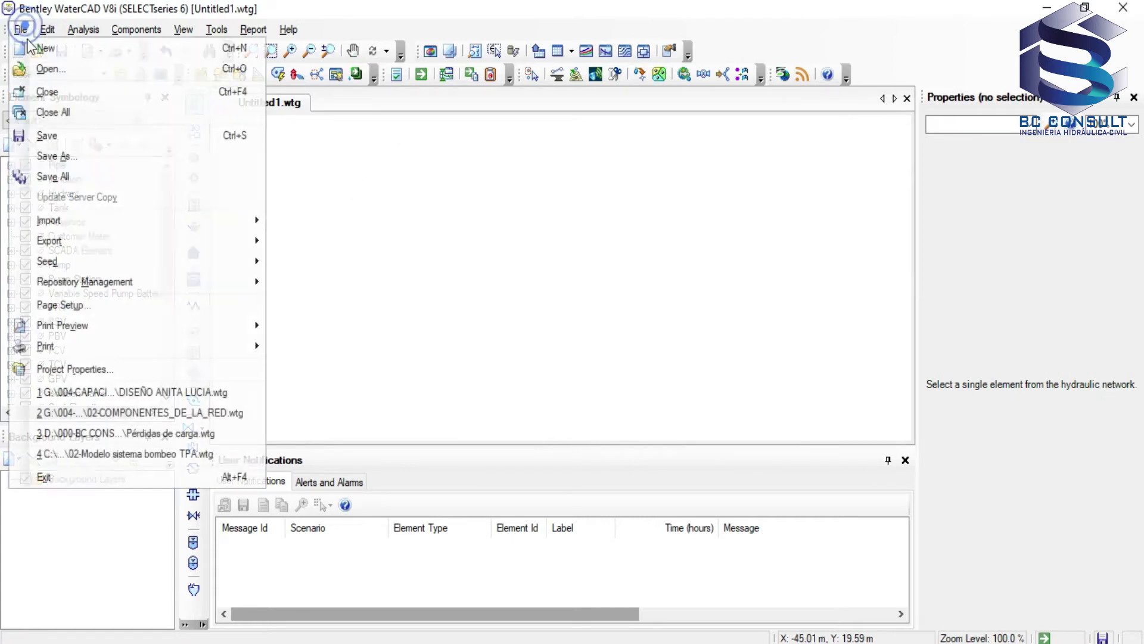
left_click(73, 157)
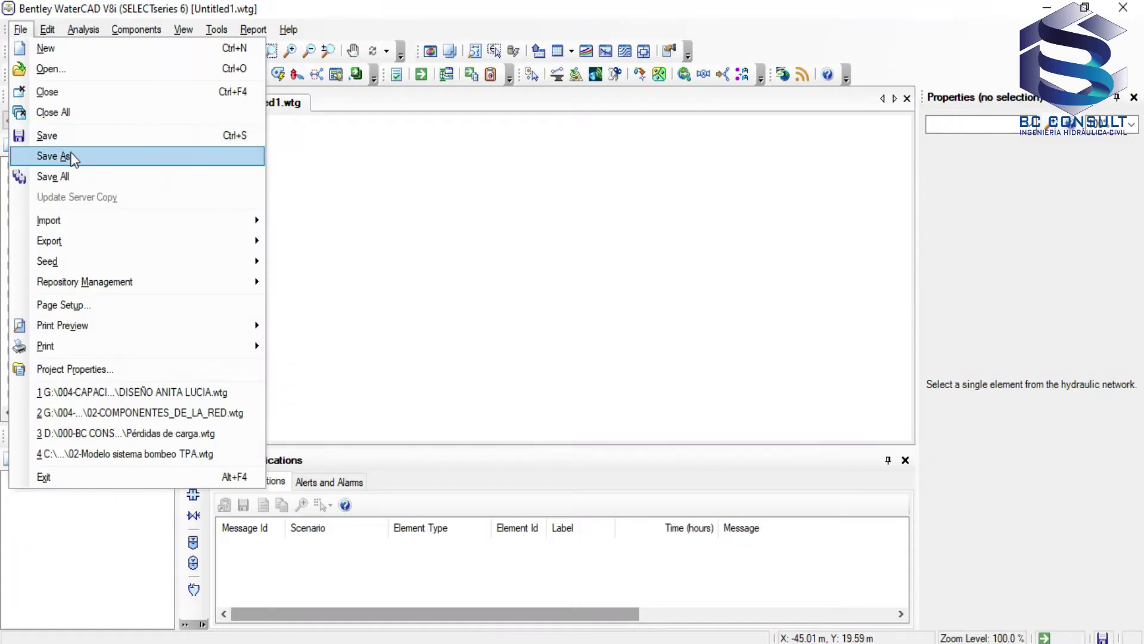
left_click(74, 156)
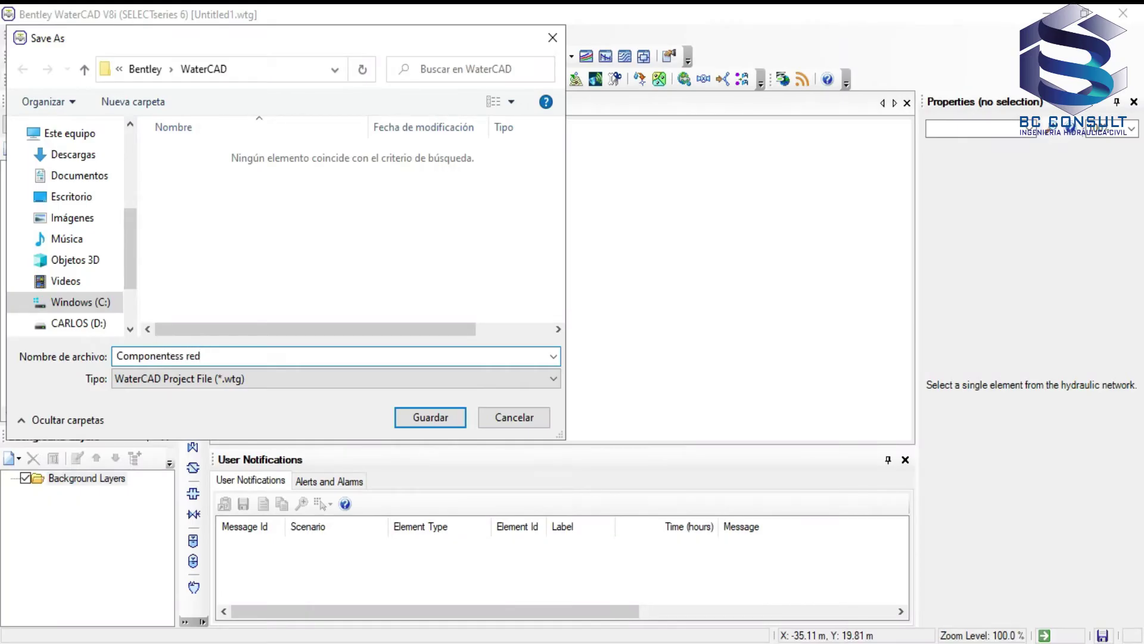
key("Return")
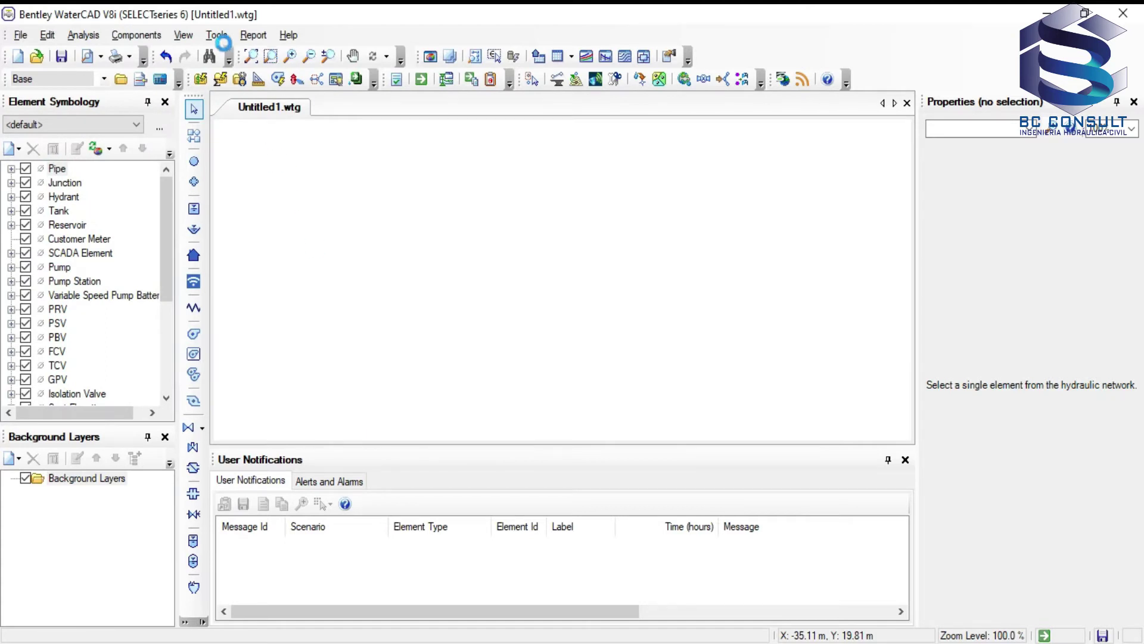
Step: Check the SI units in the program options and set the label prefixes to T- for pipes and N- for junctions
left_click(218, 37)
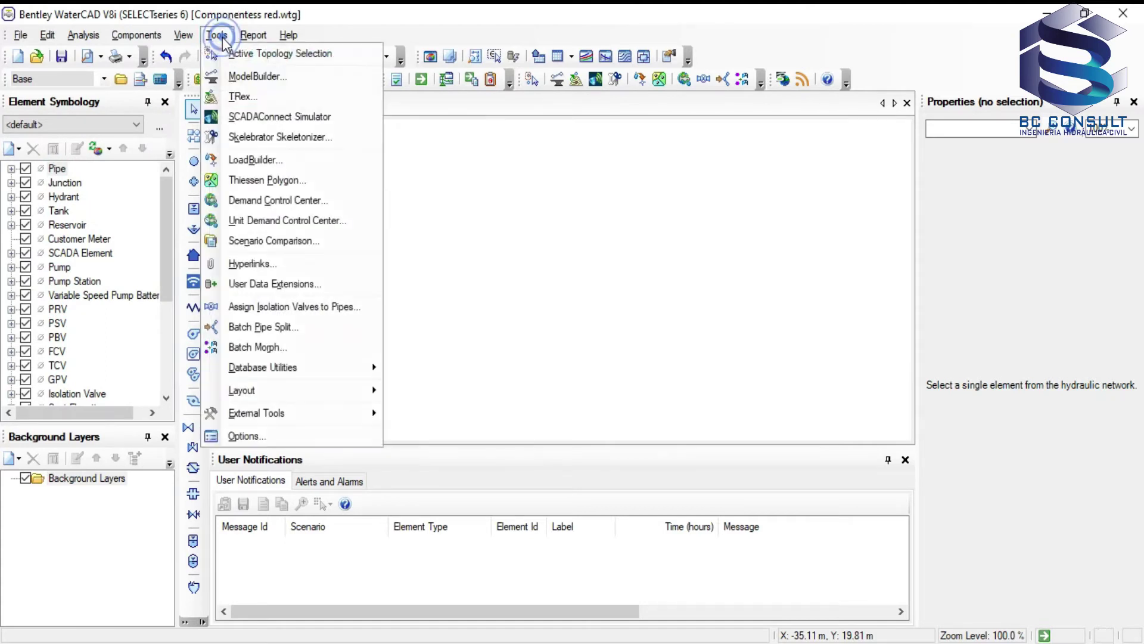
left_click(285, 437)
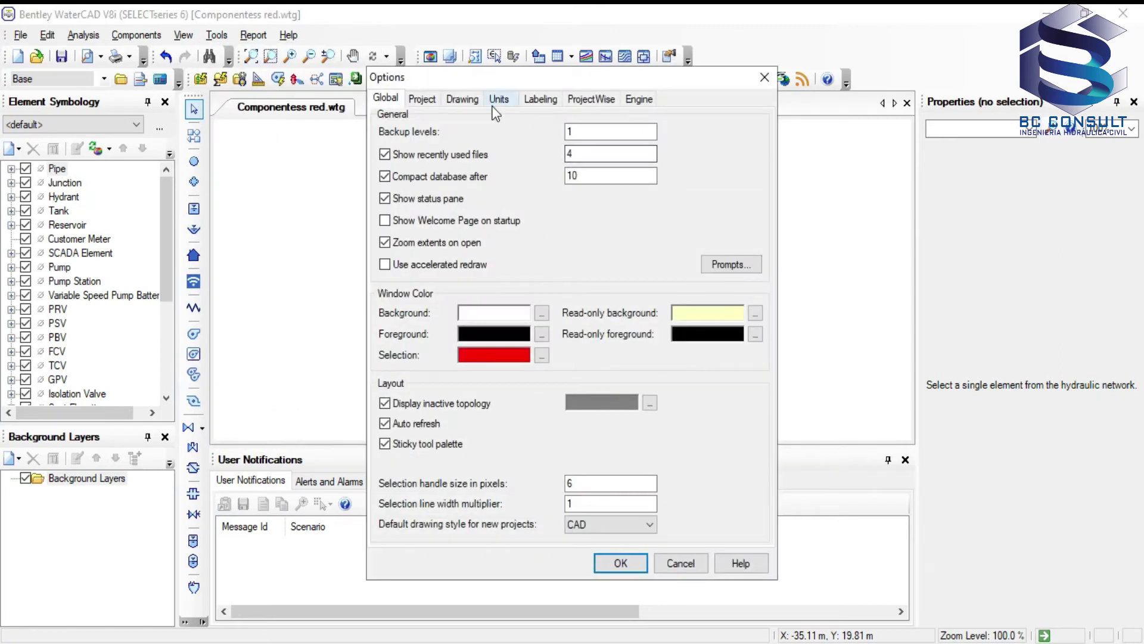
left_click(495, 103)
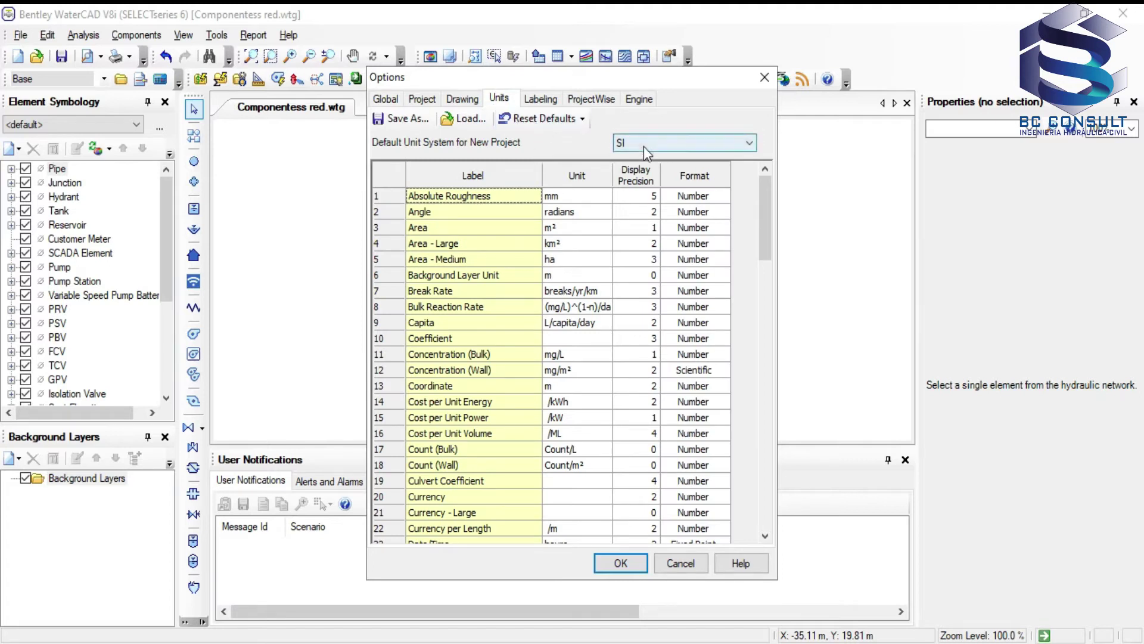
scroll(587, 248, "down", 5)
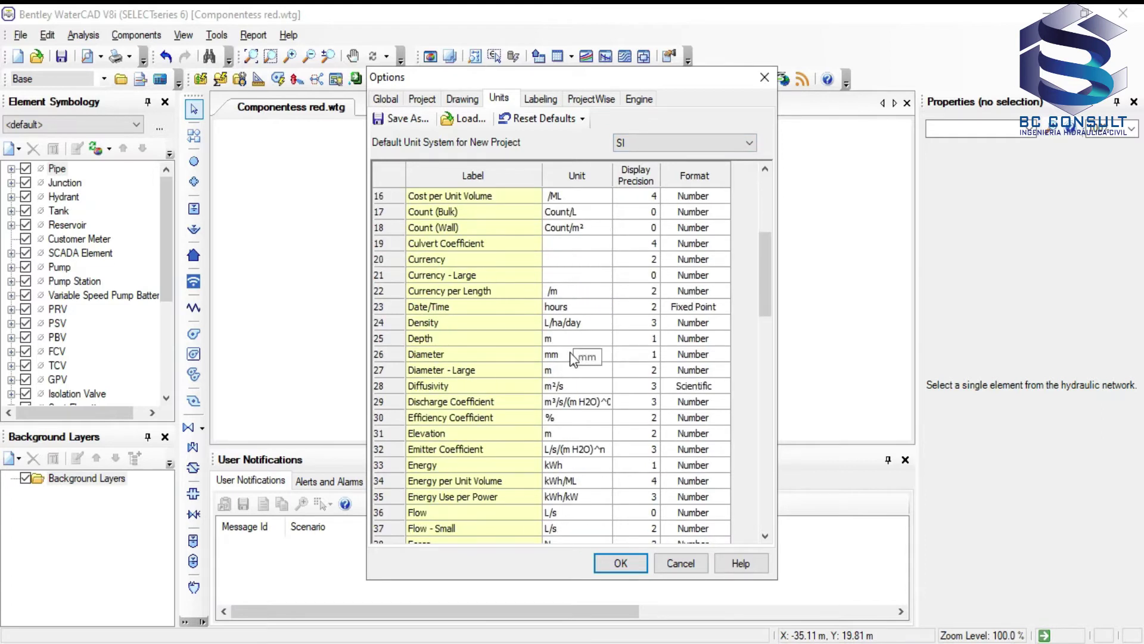
scroll(567, 367, "down", 2)
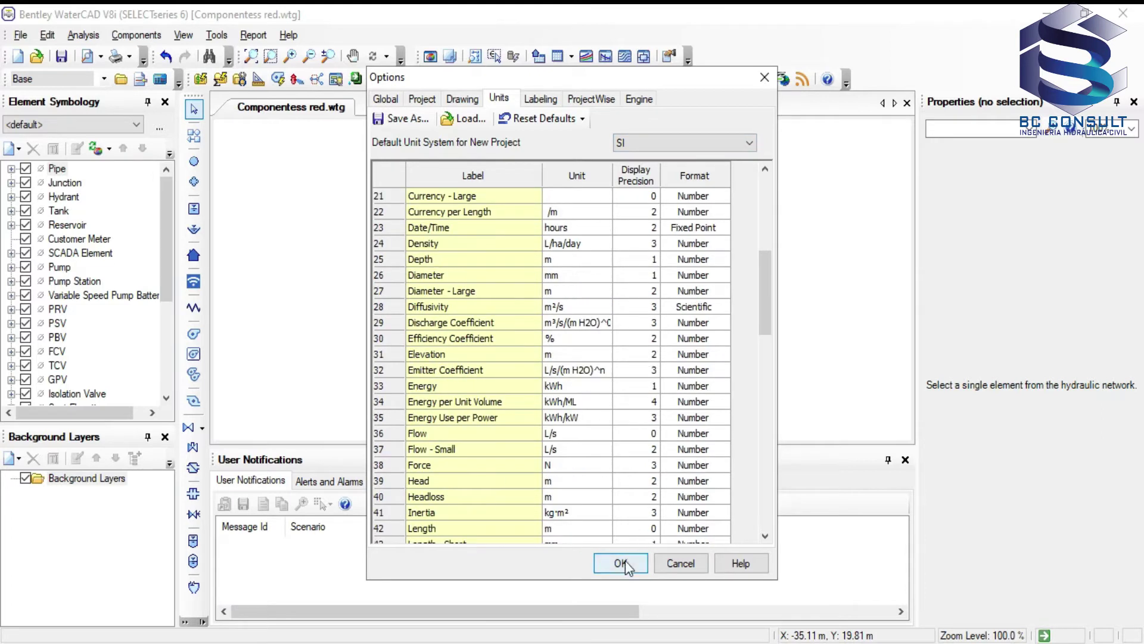
left_click(540, 99)
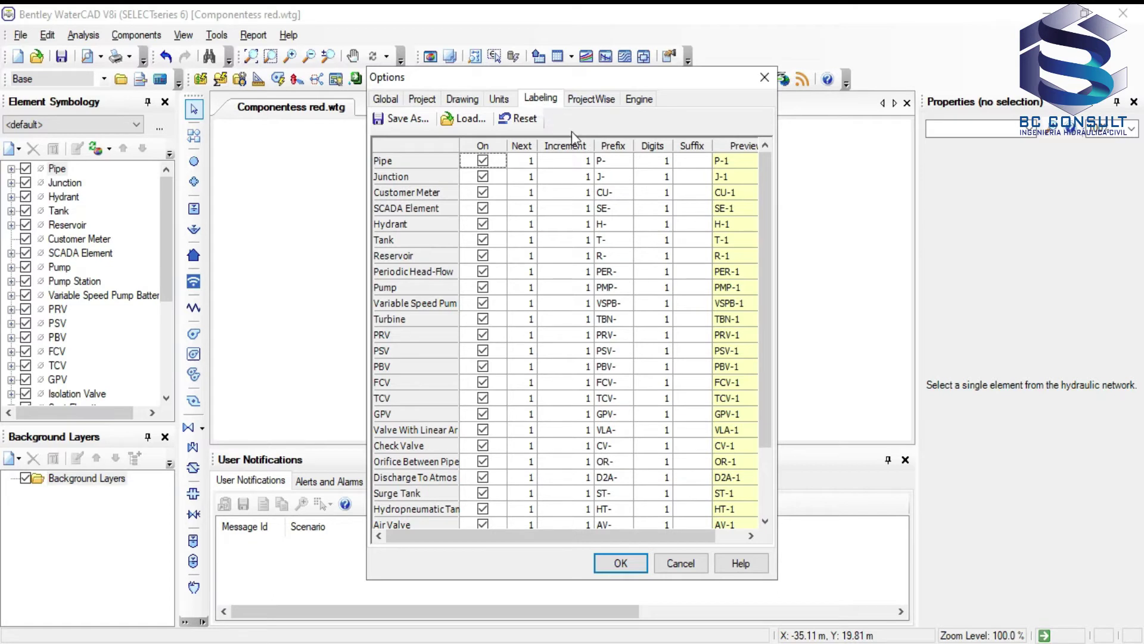
left_click(602, 162)
left_click(603, 161)
type("T-")
left_click(602, 176)
left_click_drag(604, 176, 597, 176)
type("N")
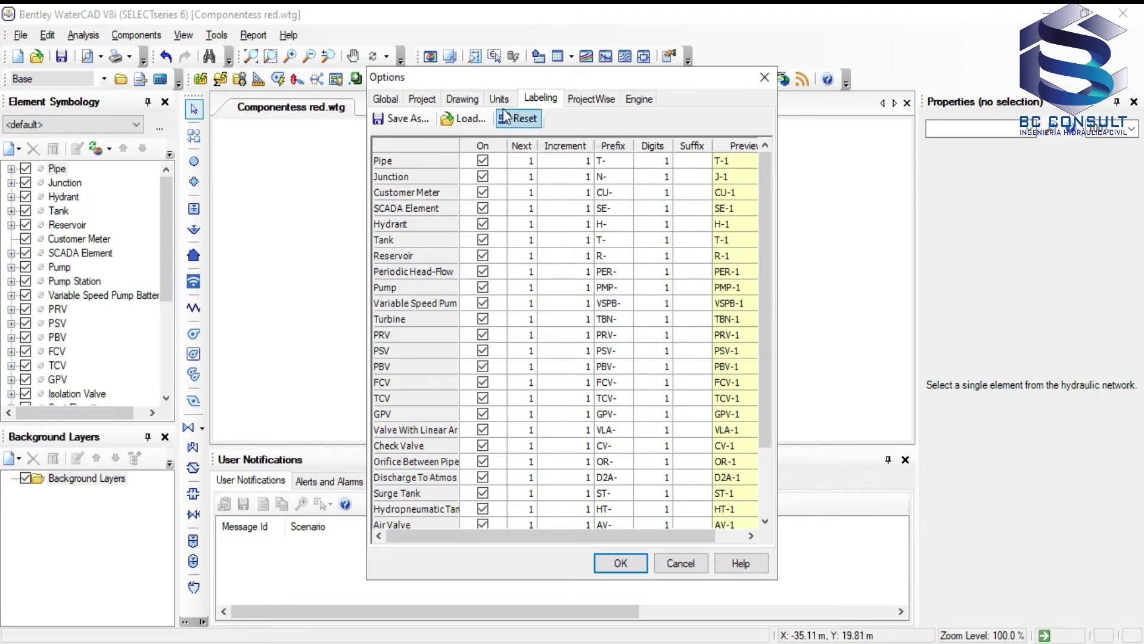
left_click(621, 563)
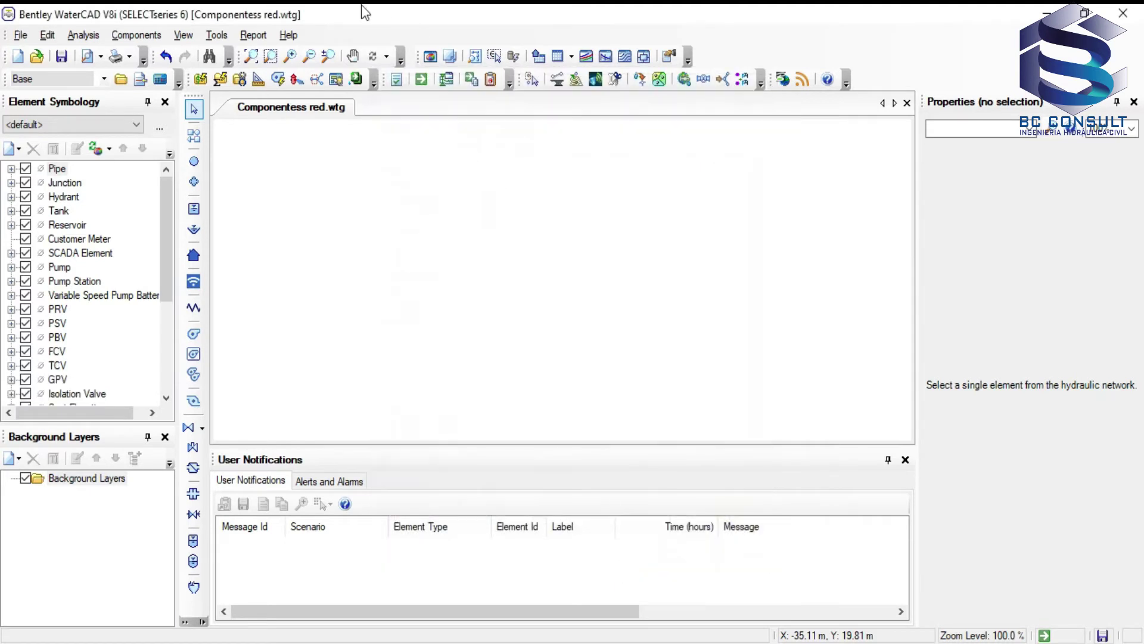
left_click(217, 35)
left_click(222, 31)
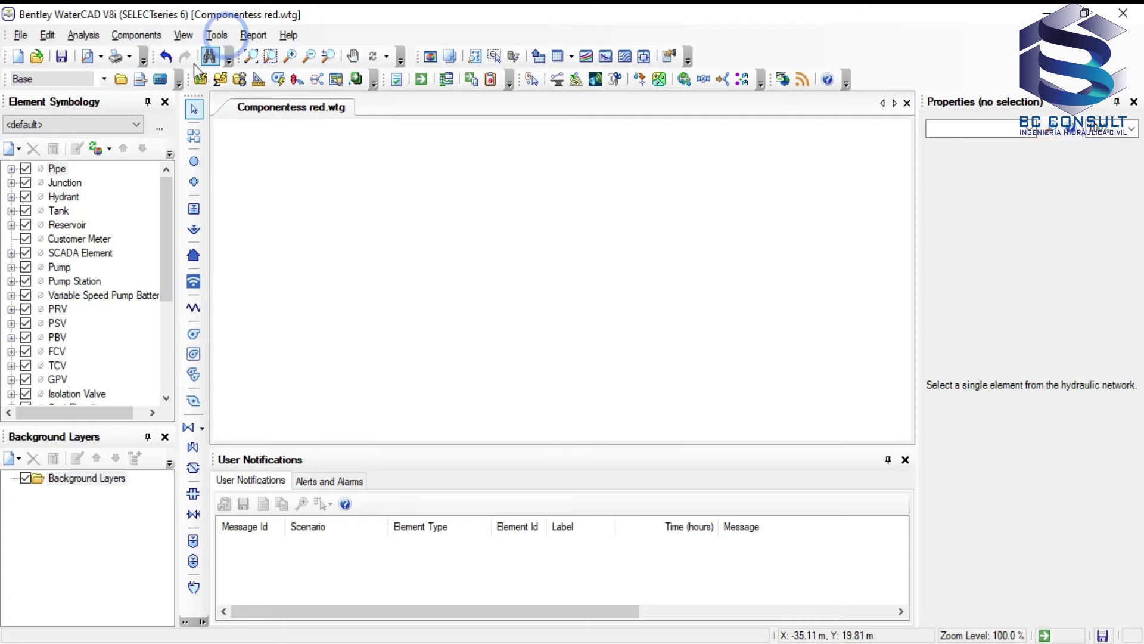
left_click(170, 153)
left_click(118, 171)
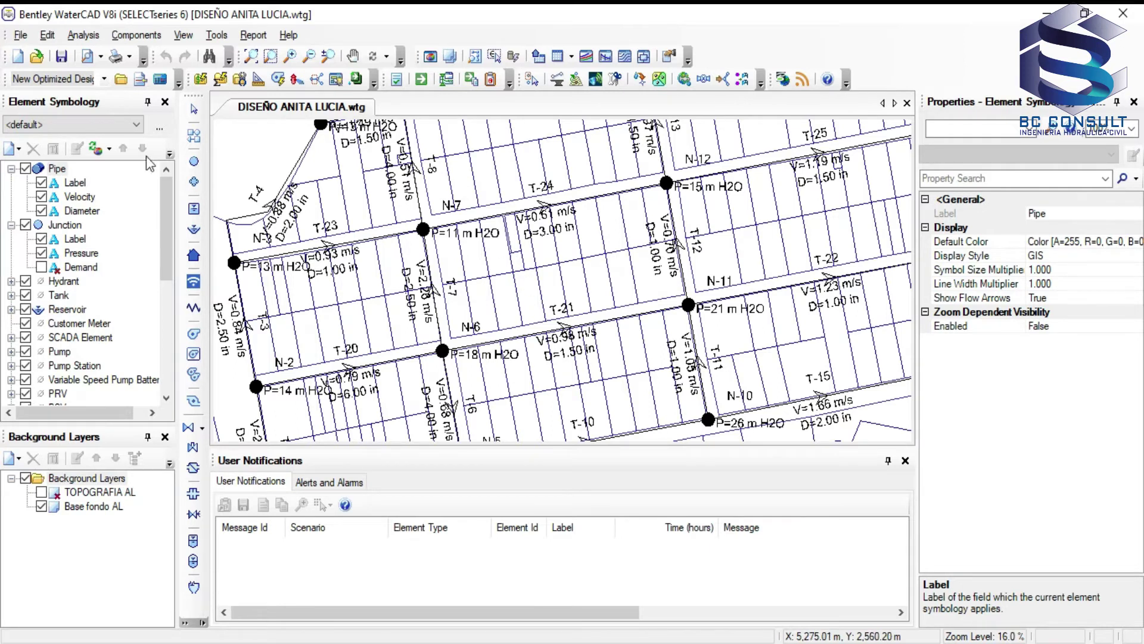
Step: Apply the GIS drawing style to the DISEÑO ANITA LUCIA network and examine how its symbols and labels display at different scales
left_click(170, 151)
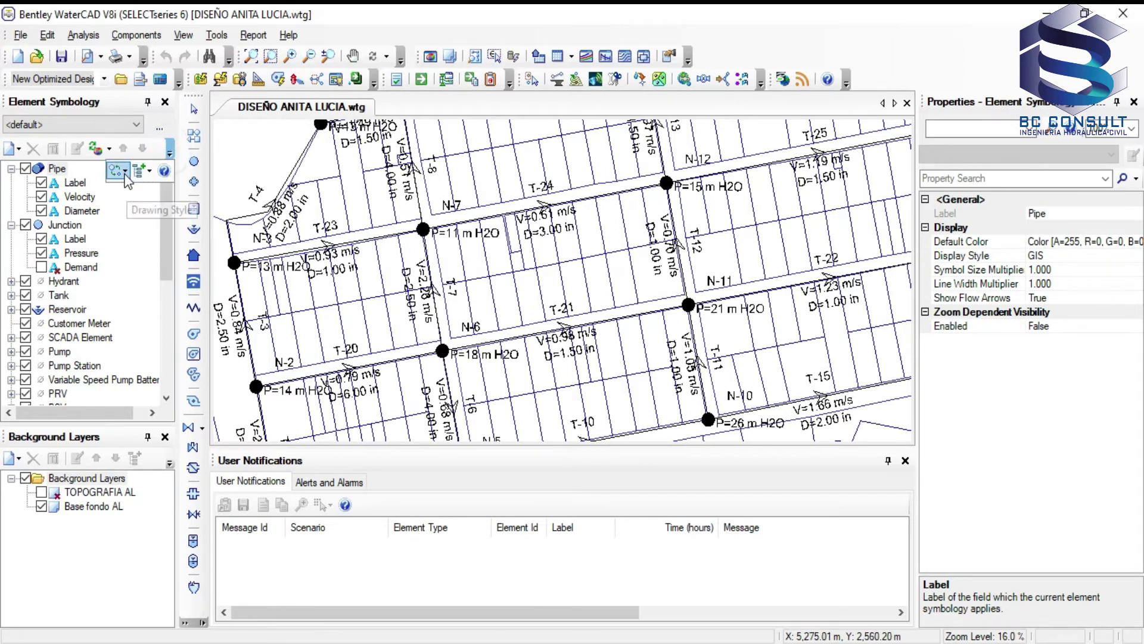
left_click(125, 171)
left_click(163, 191)
scroll(465, 257, "down", 2)
scroll(465, 256, "up", 4)
scroll(464, 250, "up", 2)
scroll(464, 250, "down", 5)
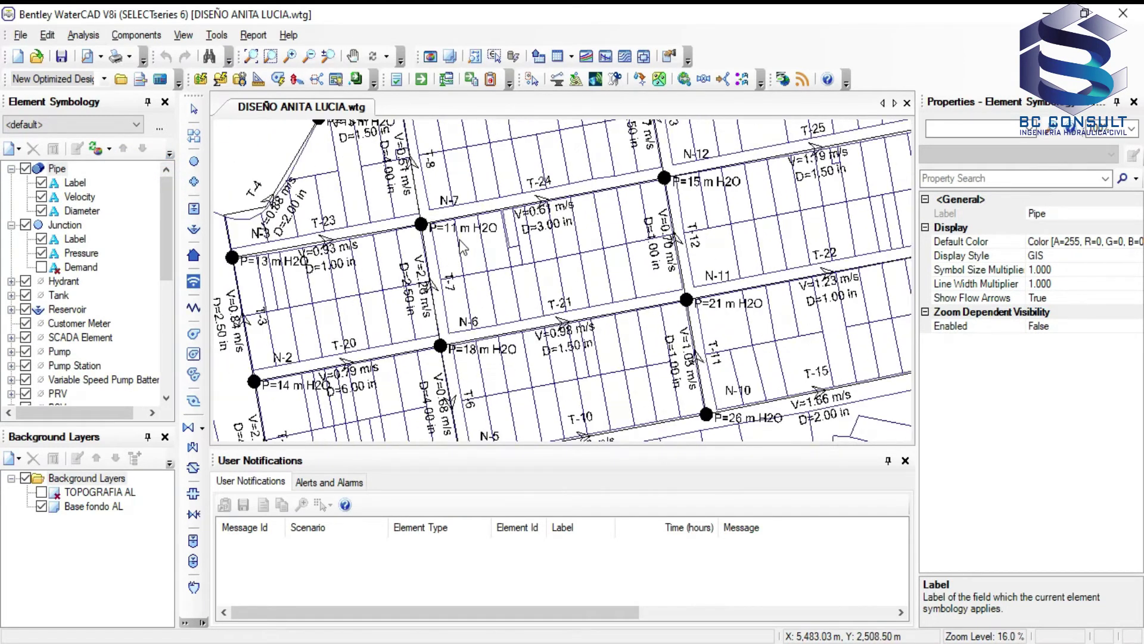
Step: Switch the DISEÑO ANITA LUCIA network to the CAD drawing style and examine its symbols and labels up close
left_click(170, 151)
left_click(126, 171)
left_click(164, 177)
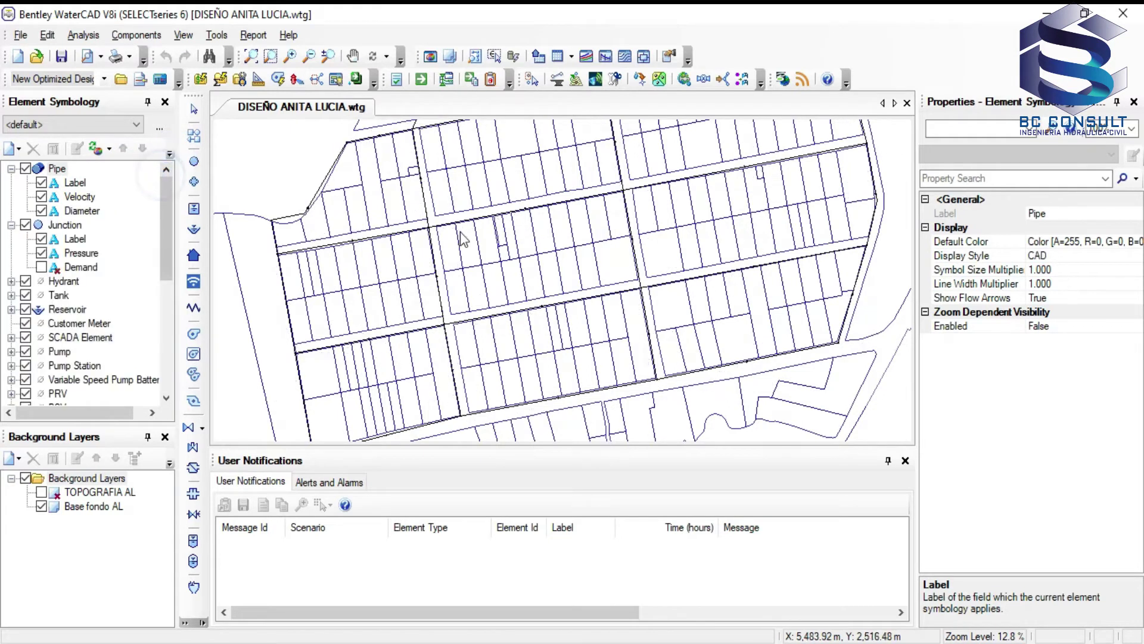
scroll(464, 241, "up", 12)
scroll(465, 240, "up", 2)
middle_click_drag(465, 240, 427, 214)
scroll(428, 214, "down", 3)
middle_click_drag(858, 173, 600, 230)
middle_click_drag(727, 178, 563, 246)
scroll(474, 291, "down", 5)
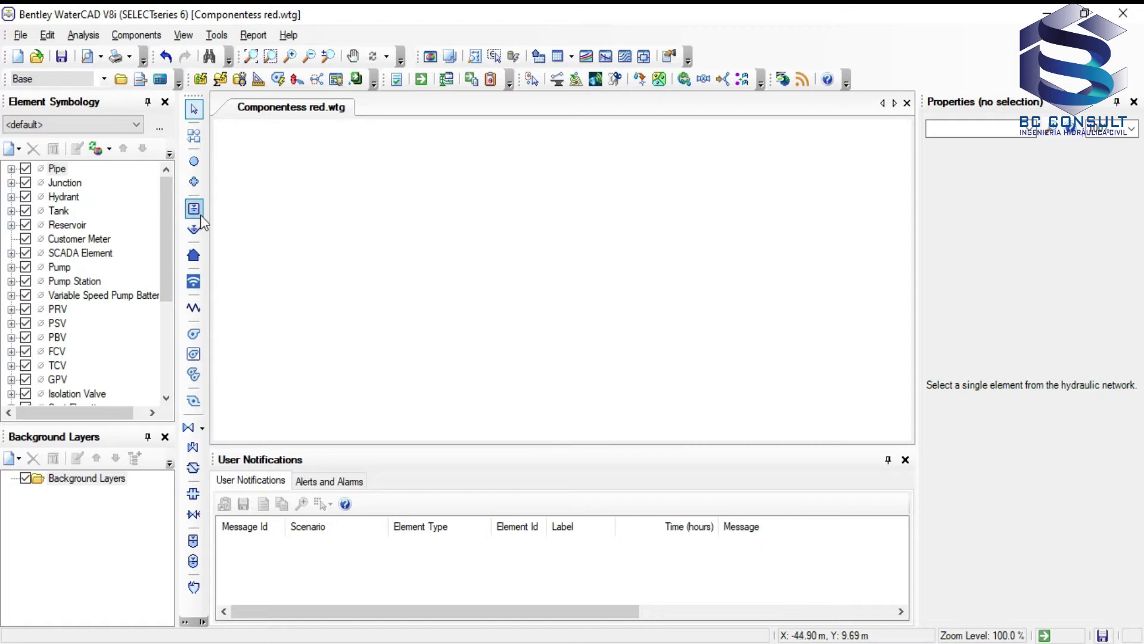
Step: Place six junctions in the Componentess red model, in order from N1 to N6, following the exercise diagram's layout
left_click(194, 163)
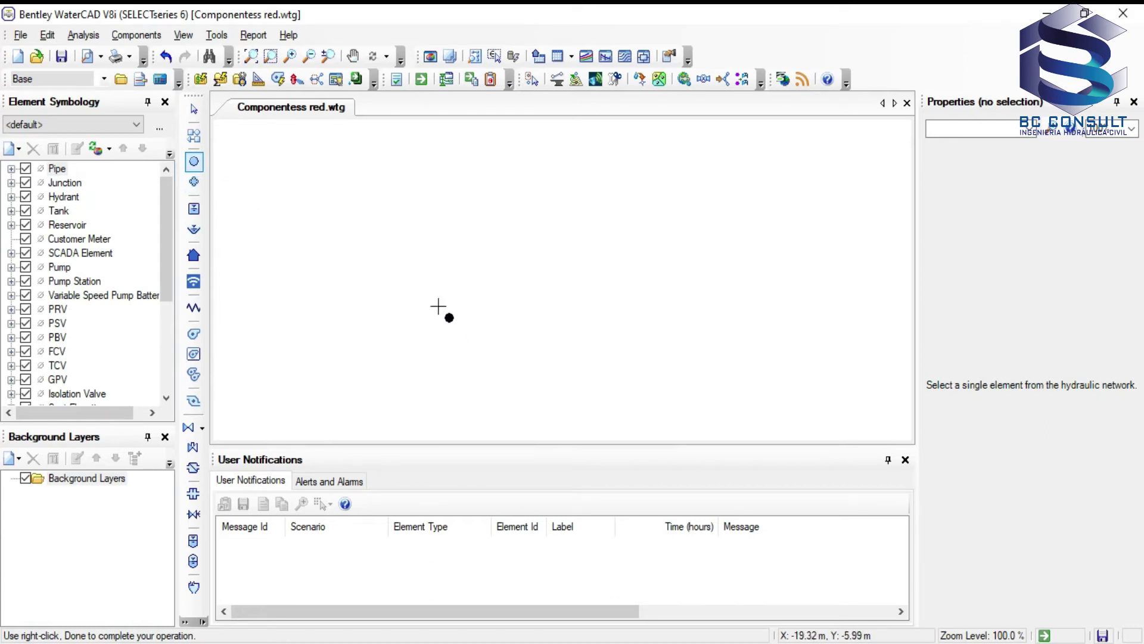
left_click(417, 319)
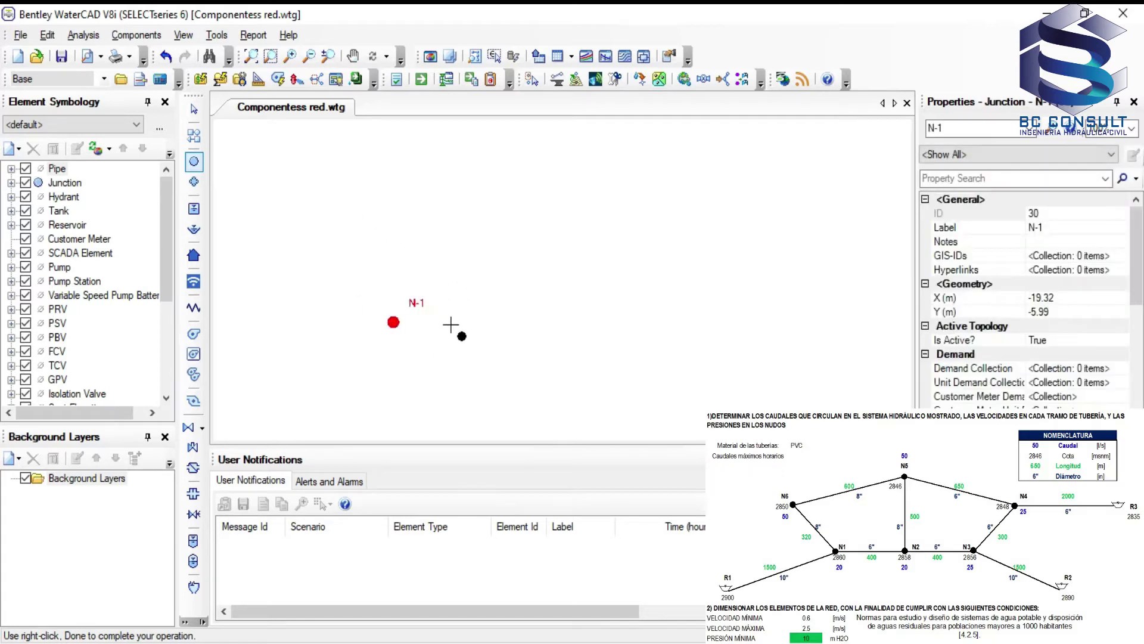
left_click(566, 325)
scroll(723, 321, "down", 1)
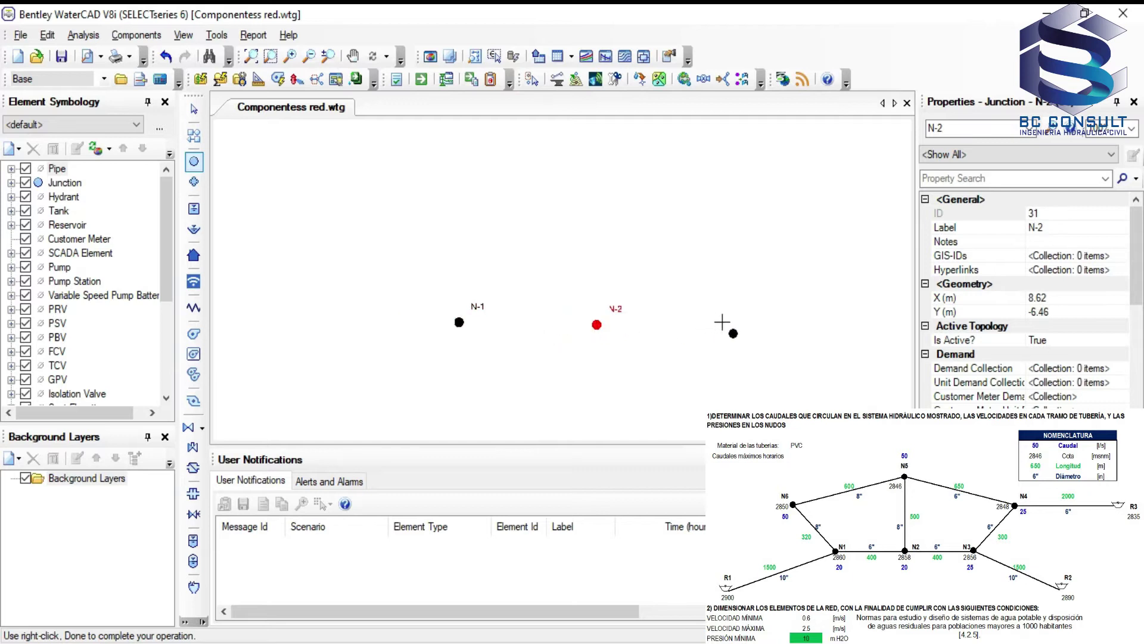
left_click(750, 327)
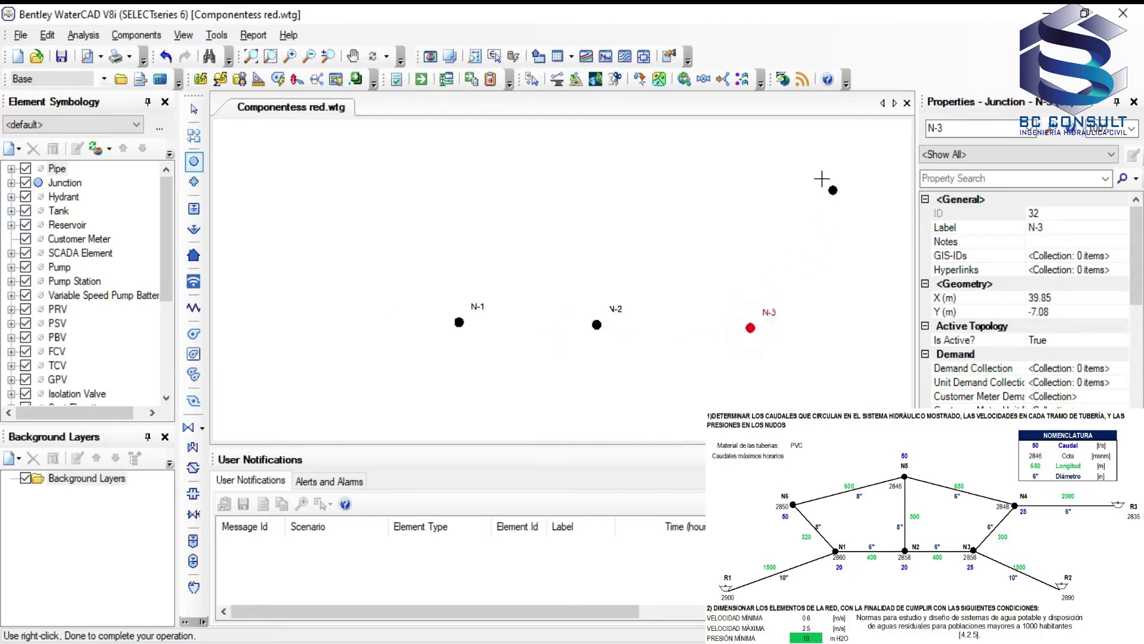
left_click(814, 159)
scroll(803, 201, "down", 1)
left_click(702, 132)
left_click(615, 179)
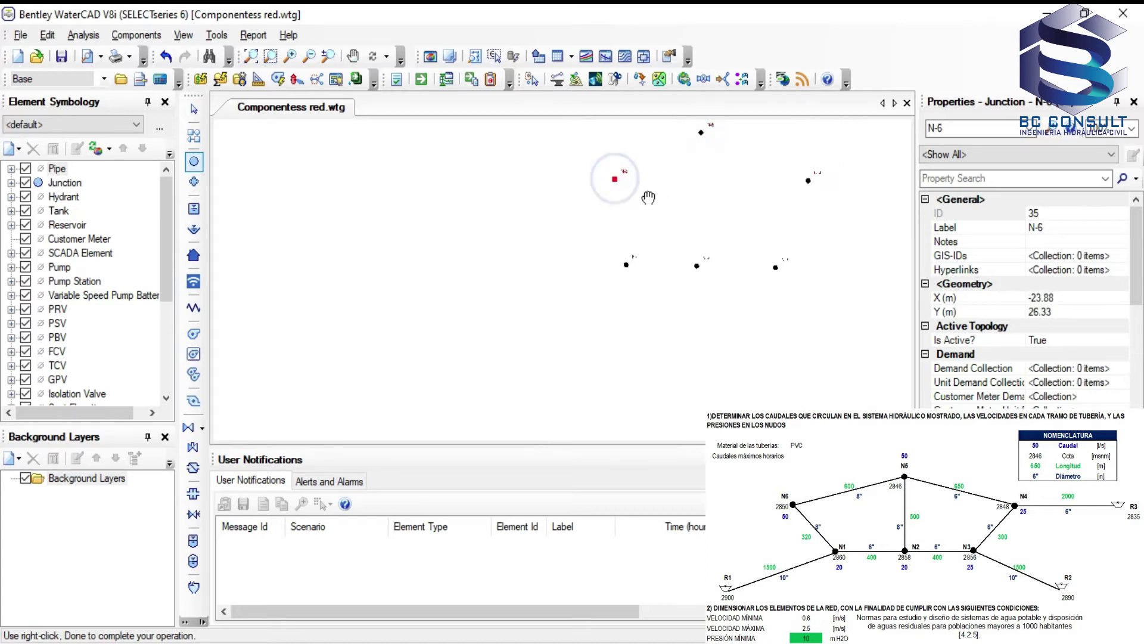
scroll(616, 247, "up", 2)
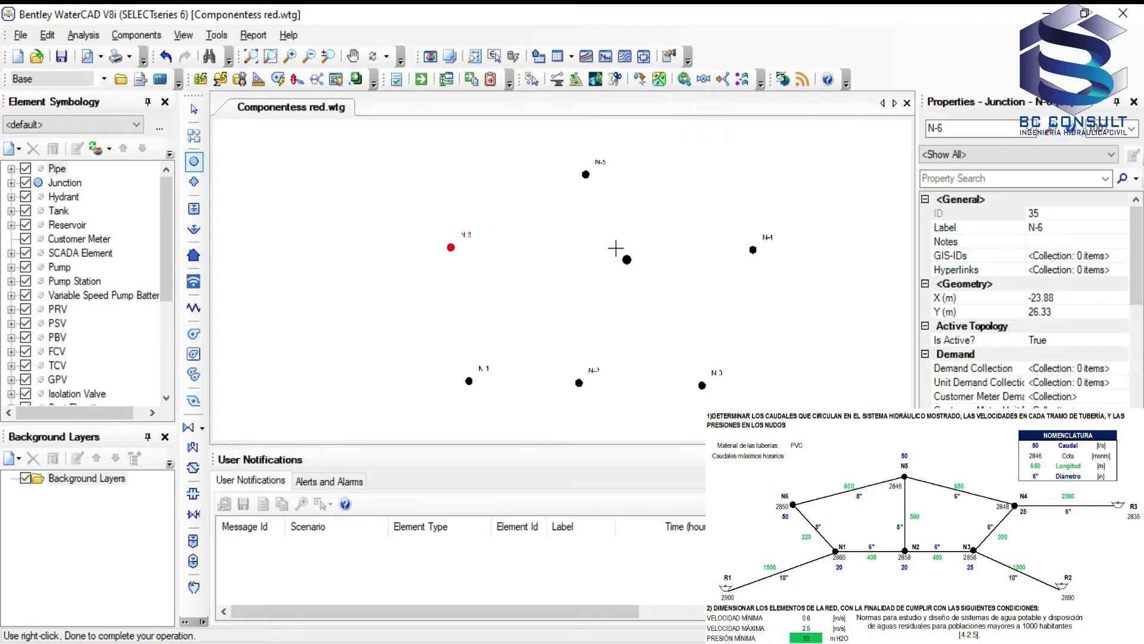
Step: Finish placing junctions and set the model's drawing style to GIS
key("Escape")
left_click(170, 150)
left_click(127, 172)
left_click(179, 189)
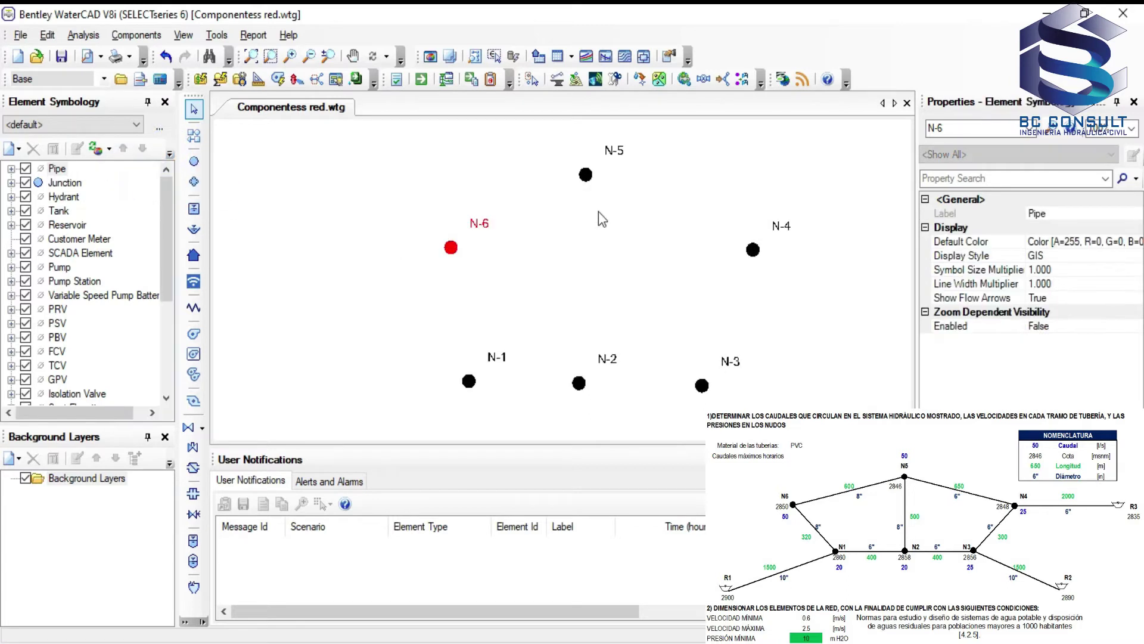
Step: Place three reservoirs following the exercise diagram: R-1 below and left of N-1, R-2 below and right of N-3, R-3 right of N-4
middle_click_drag(677, 286, 613, 270)
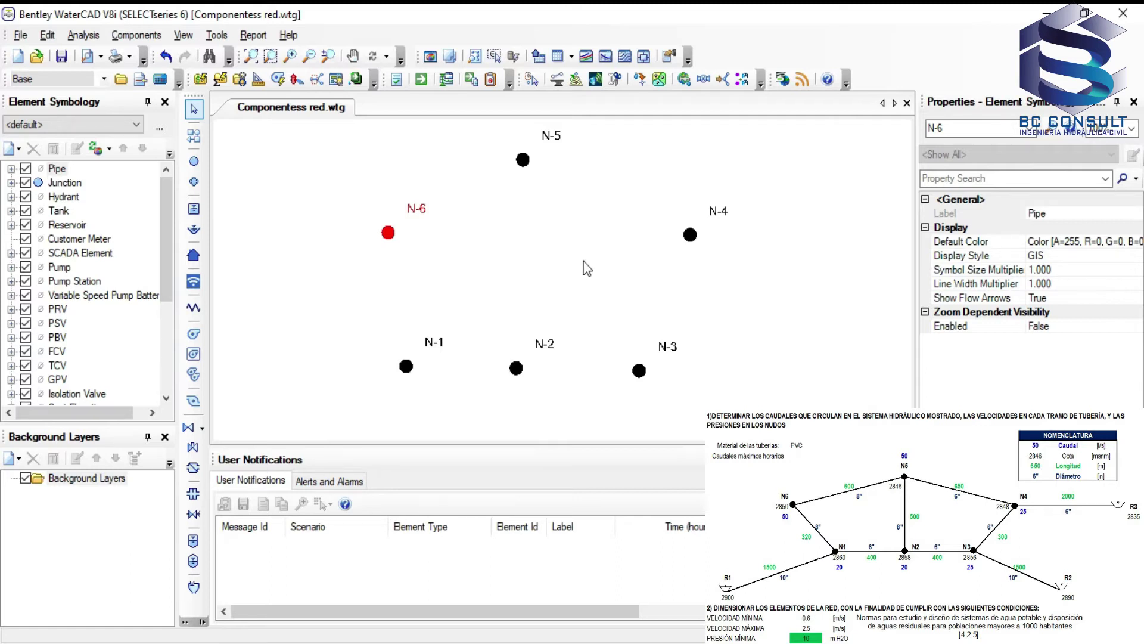
left_click(195, 231)
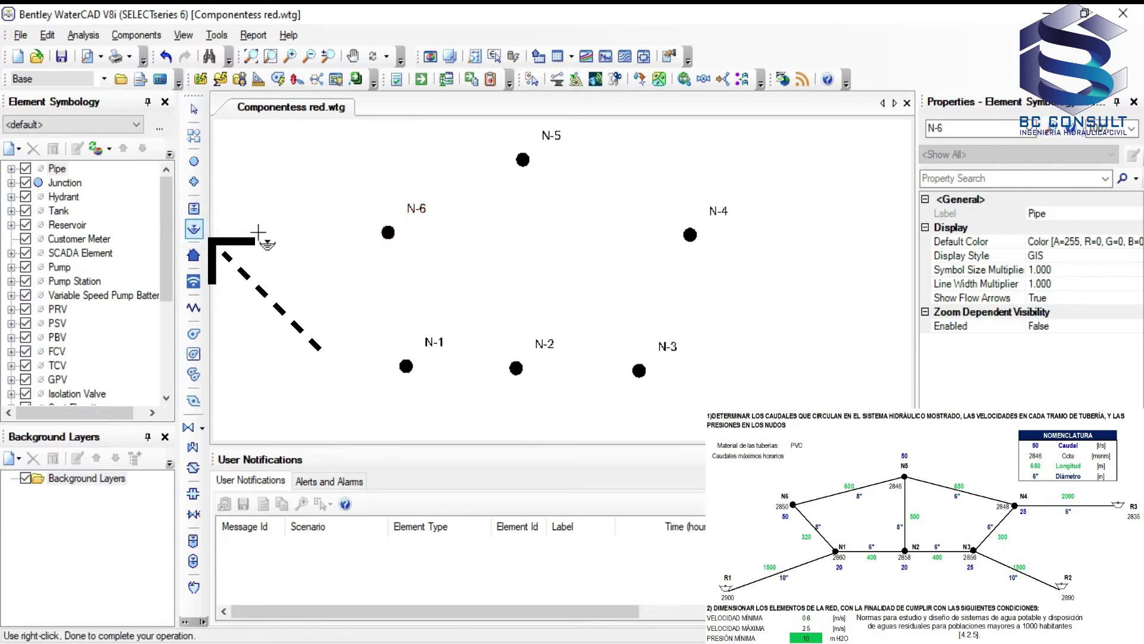
middle_click_drag(294, 382, 328, 288)
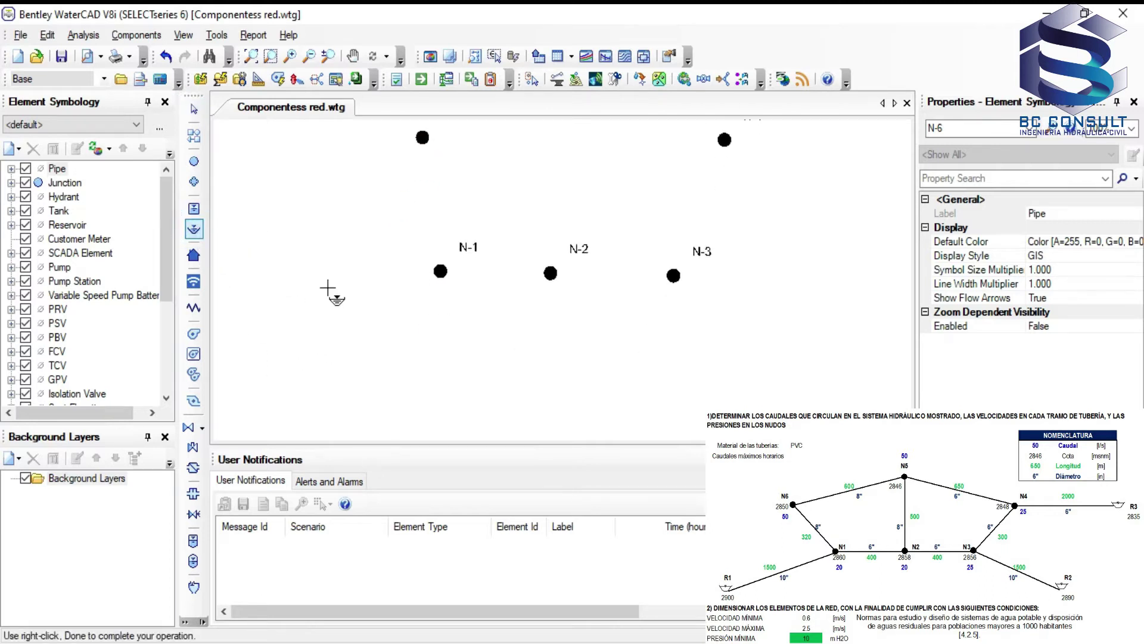
left_click(301, 356)
scroll(506, 319, "down", 2)
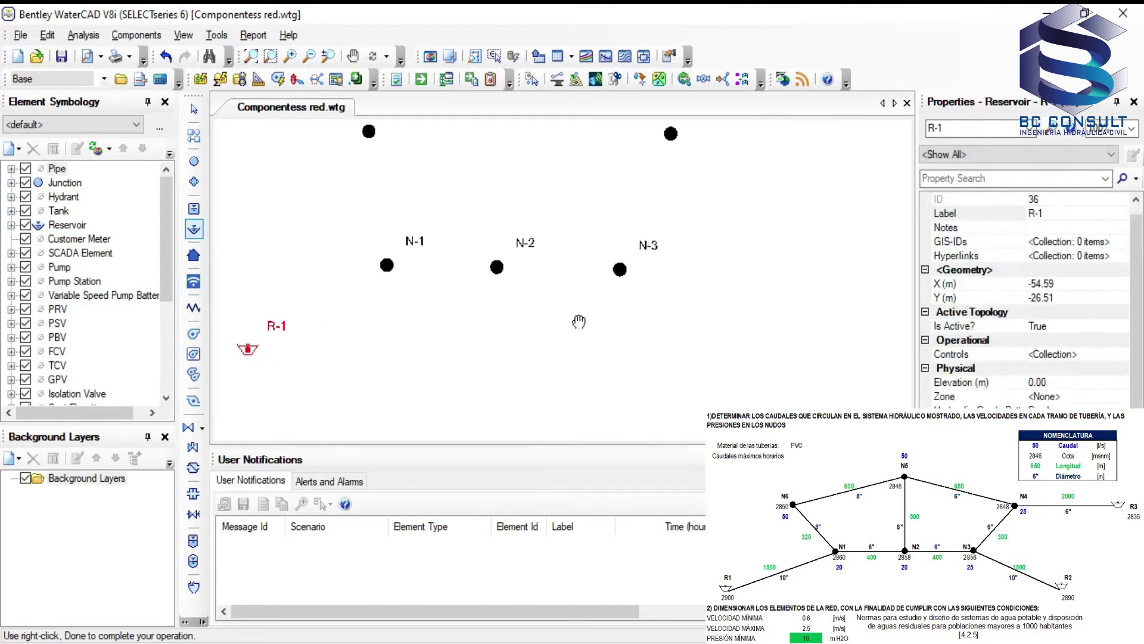
left_click(654, 343)
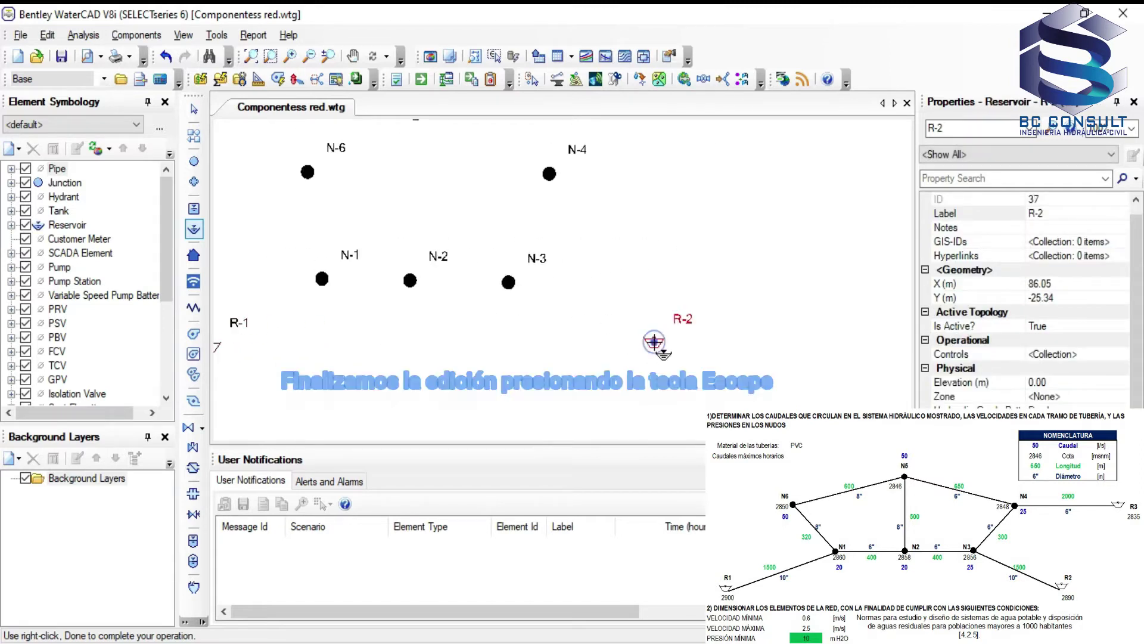
left_click(737, 161)
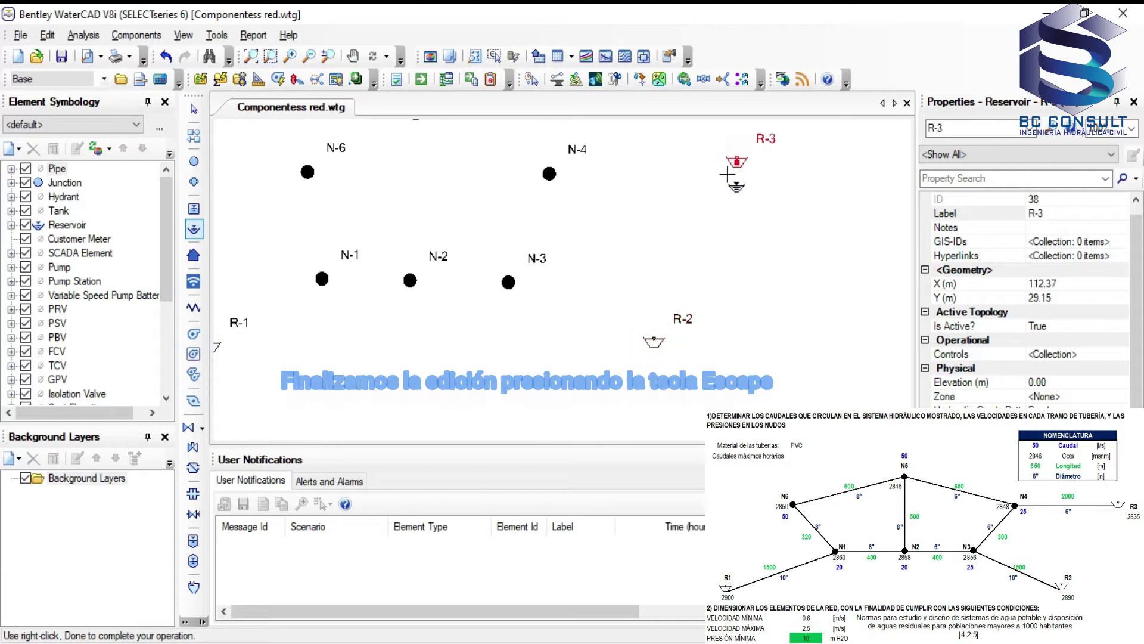
middle_click_drag(674, 253, 723, 313)
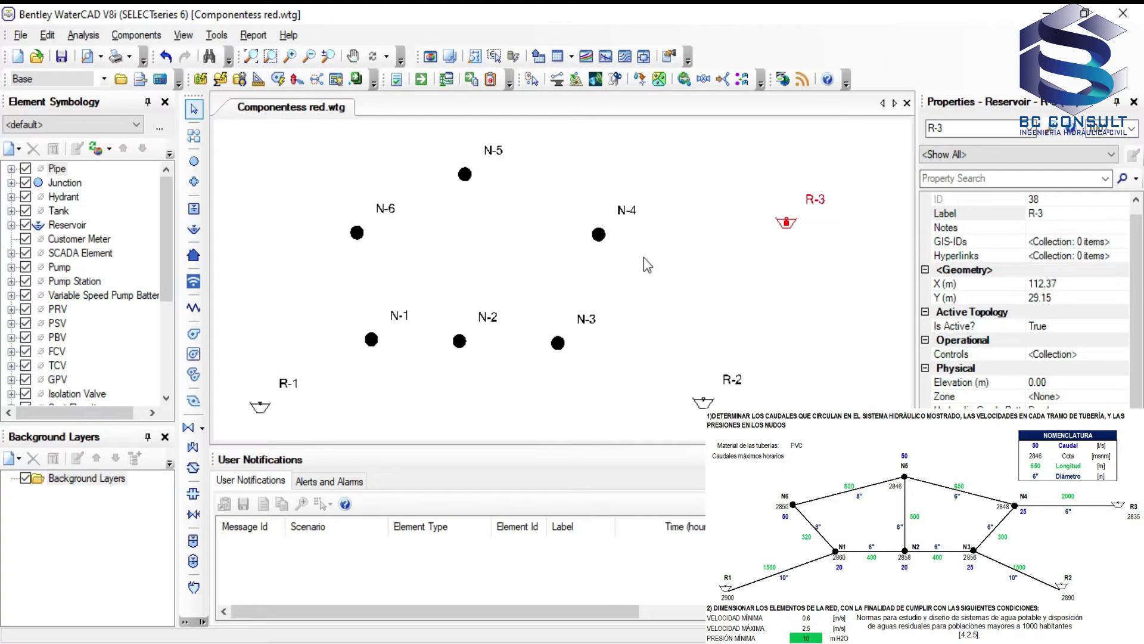
Step: Draw pipes from reservoir R-1 to N-1 and on through N-2, N-3, N-4, N-5 and N-6, closing the loop at N-1
left_click(194, 137)
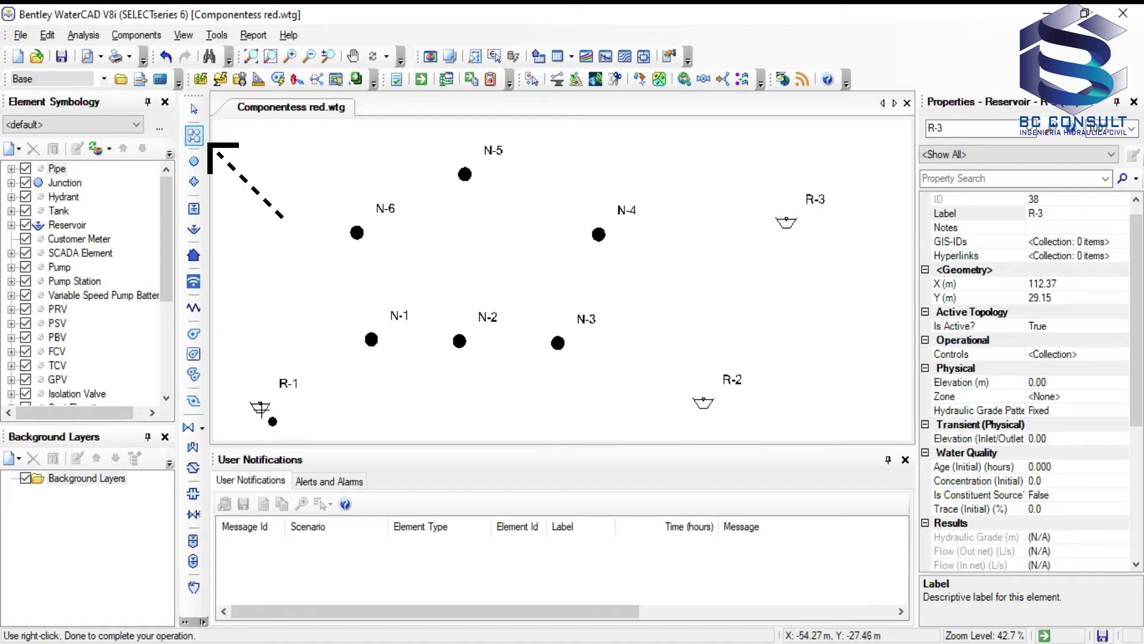
left_click(260, 407)
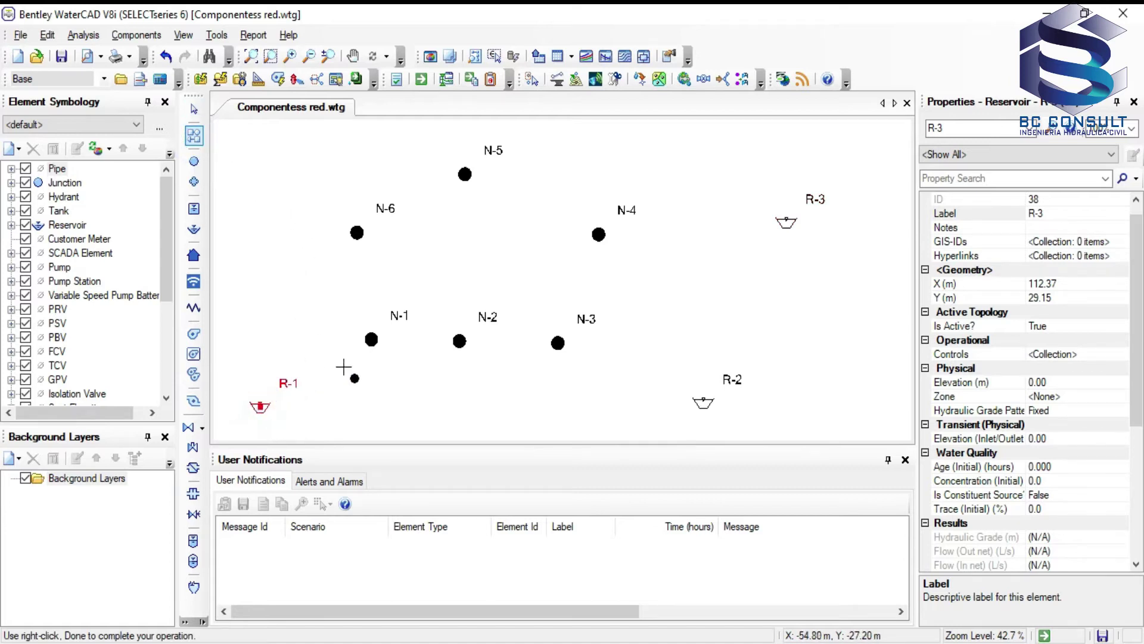
left_click(371, 339)
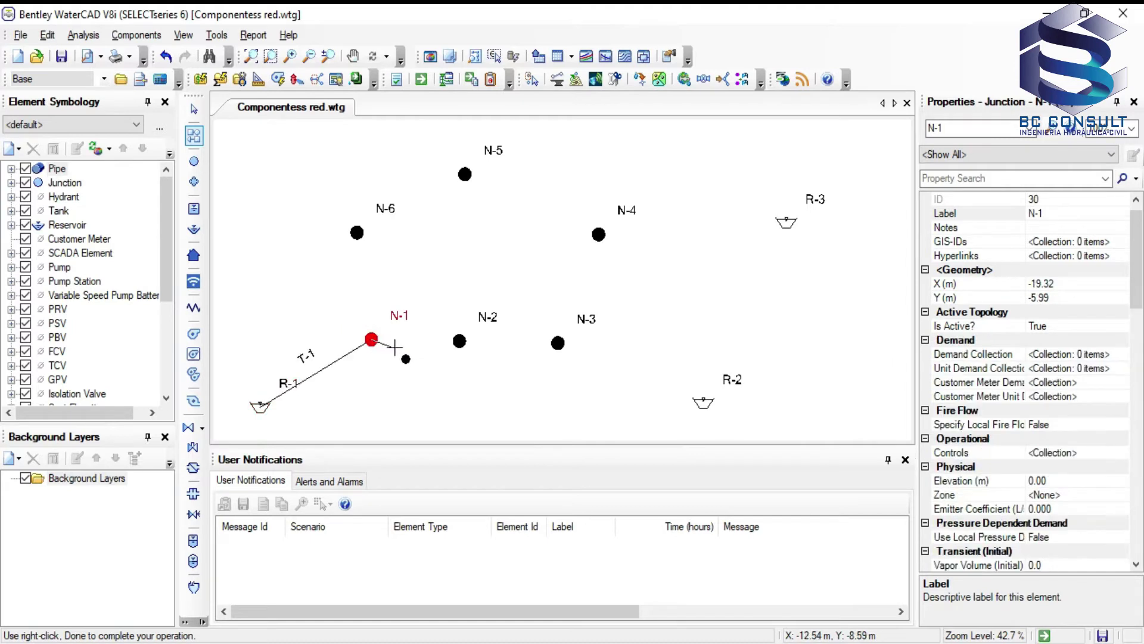
left_click(459, 341)
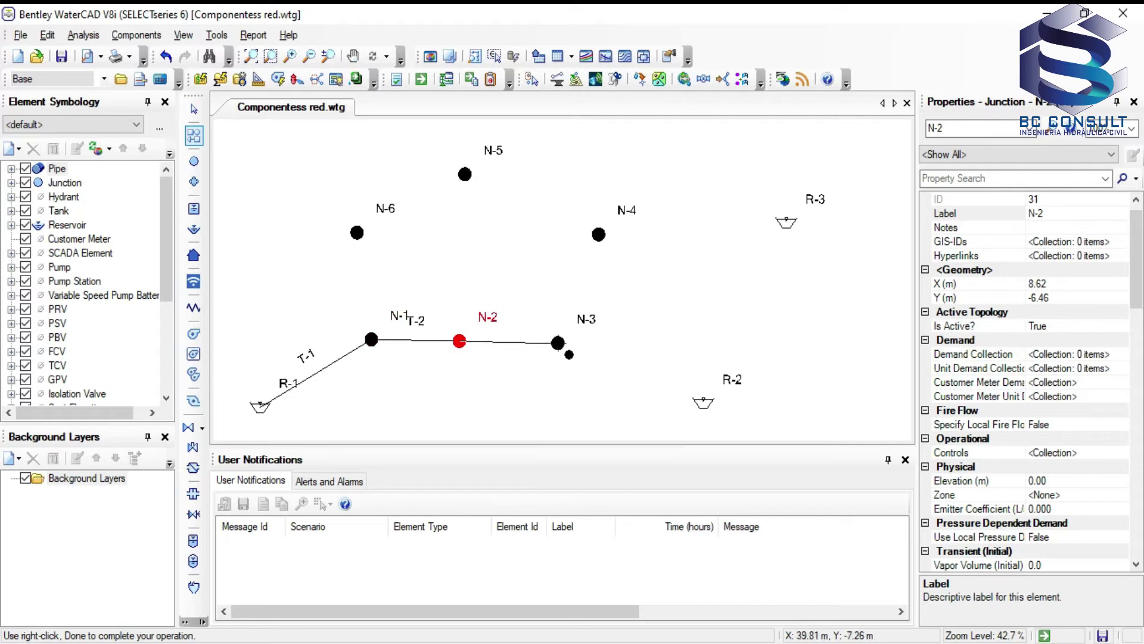
left_click(558, 343)
left_click(599, 234)
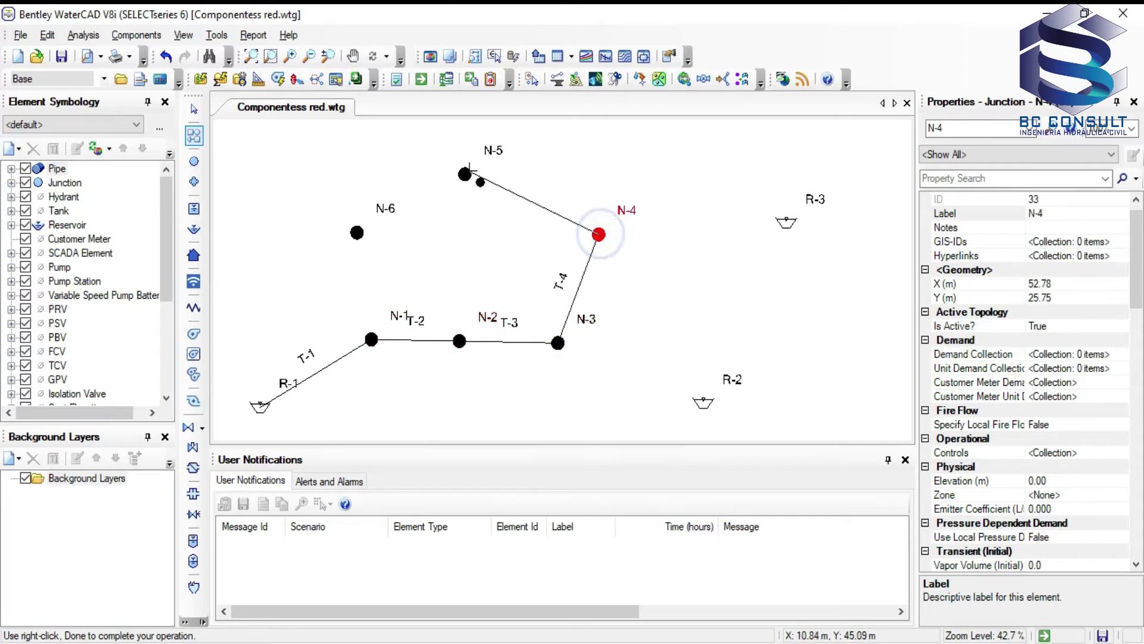
left_click(465, 174)
left_click(357, 233)
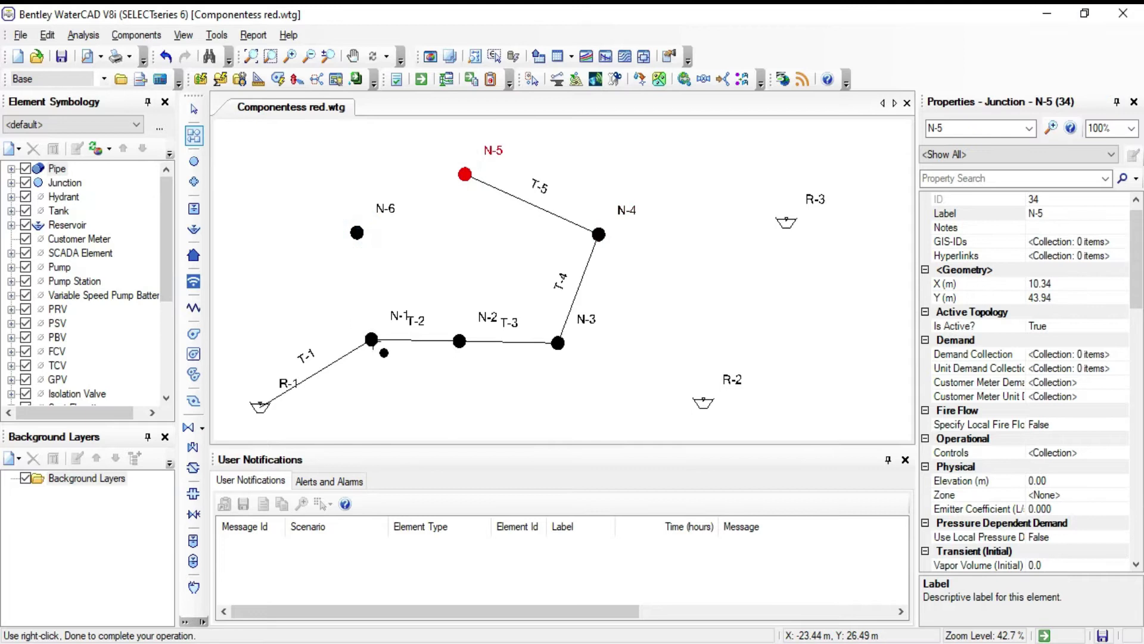
left_click(371, 339)
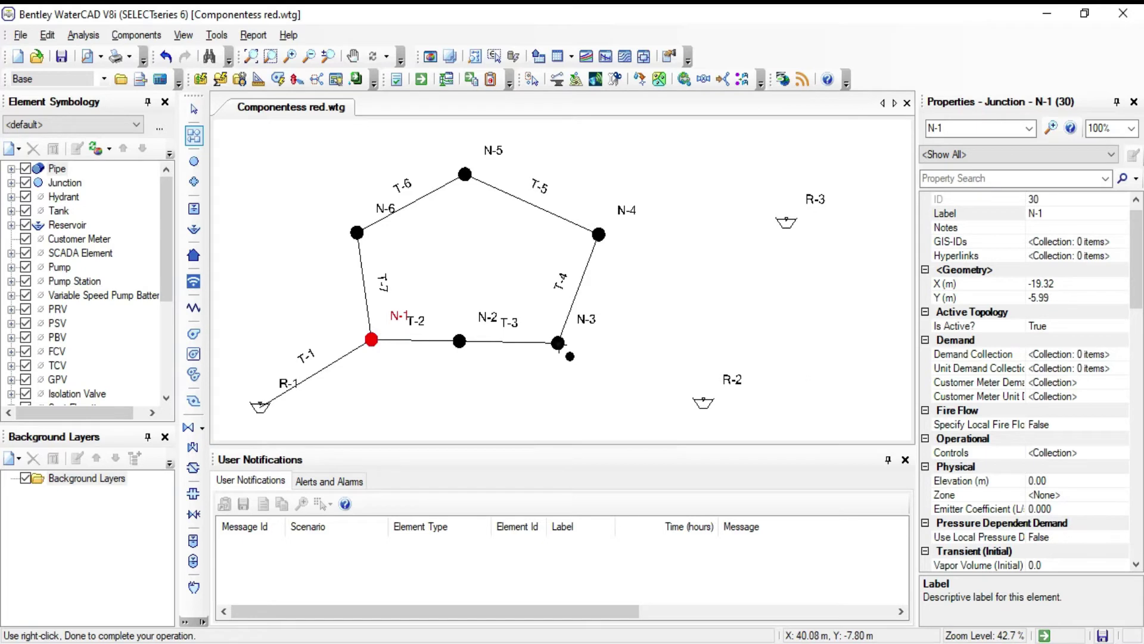
Step: Draw the remaining pipes from N-3 to R-2, N-4 to R-3 and N-2 to N-5, and finish the layout
left_click(557, 343)
left_click(704, 403)
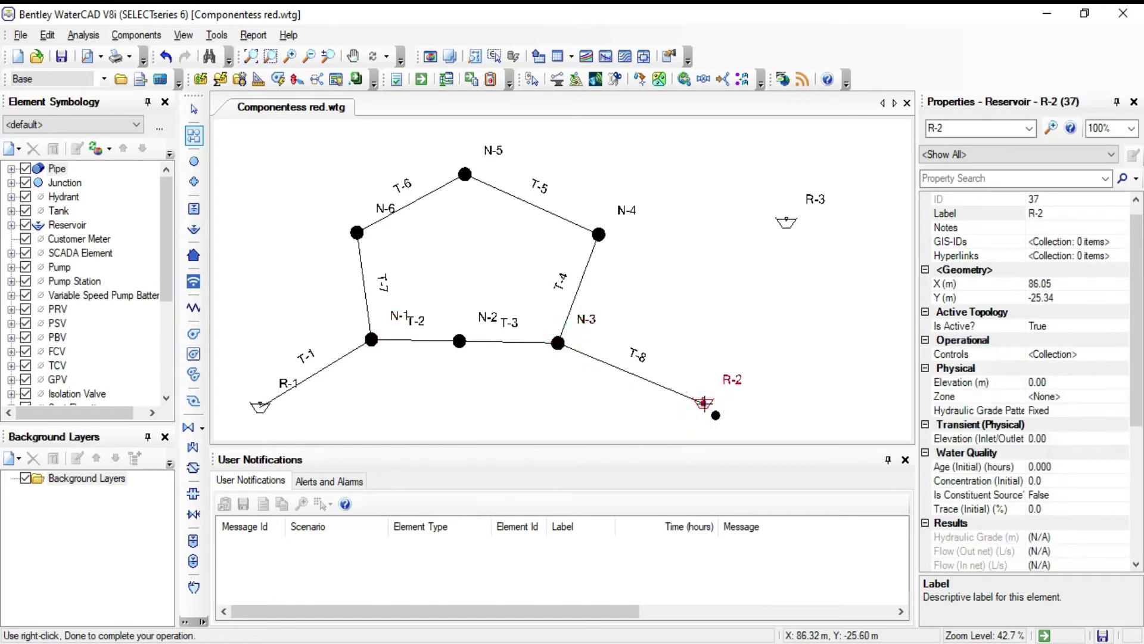
left_click(599, 234)
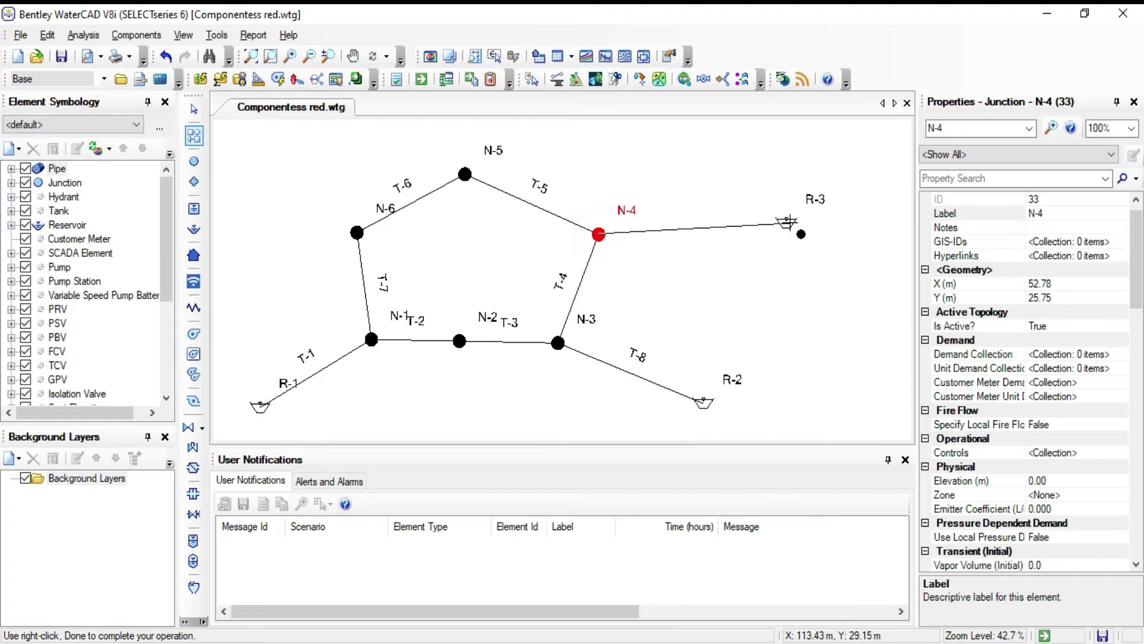
left_click(789, 223)
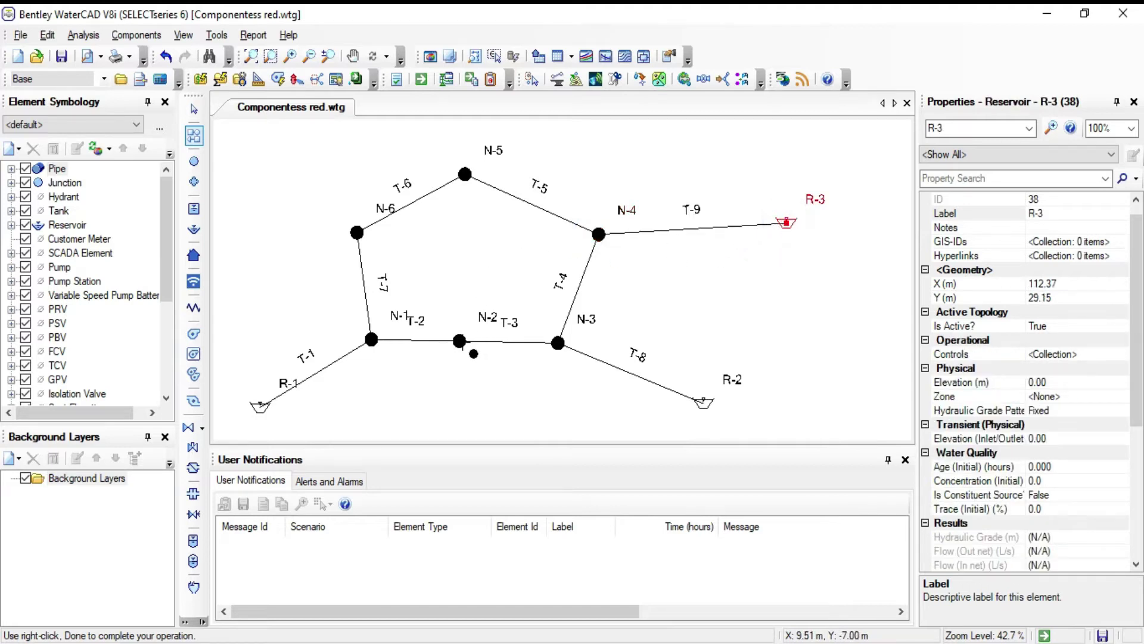
left_click(459, 341)
left_click(465, 174)
key("Escape")
Step: Tidy the schematic by shifting junctions N-2, N-3 and N-4 and reservoir R-3 slightly to match the exercise diagram
left_click_drag(461, 343, 467, 342)
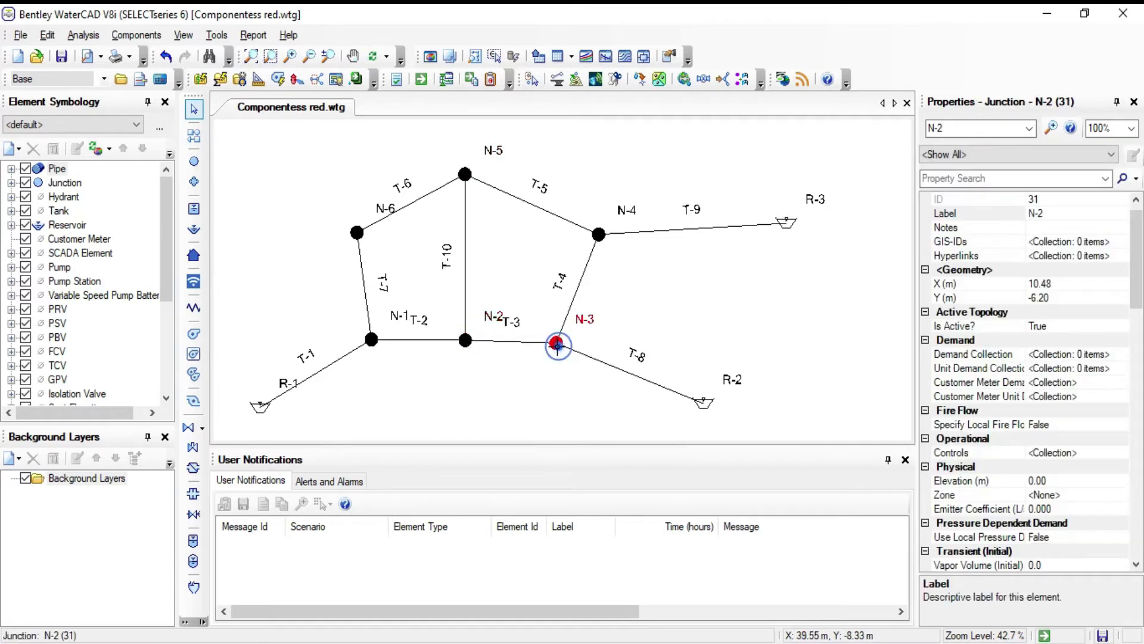
left_click_drag(557, 345, 554, 341)
left_click_drag(598, 235, 587, 234)
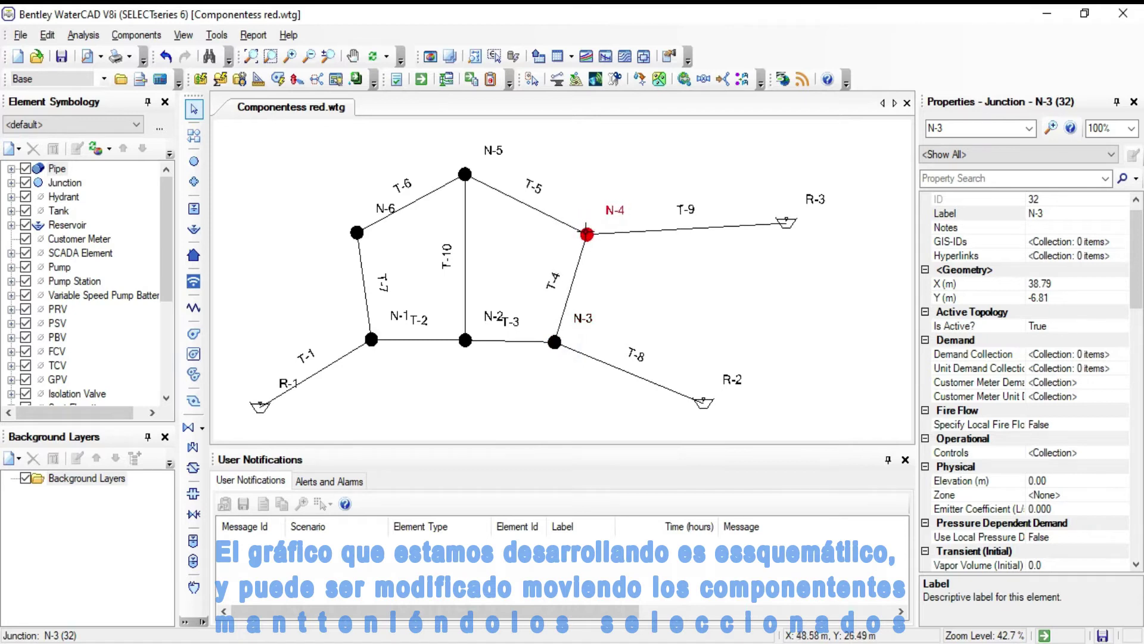
left_click_drag(787, 222, 766, 220)
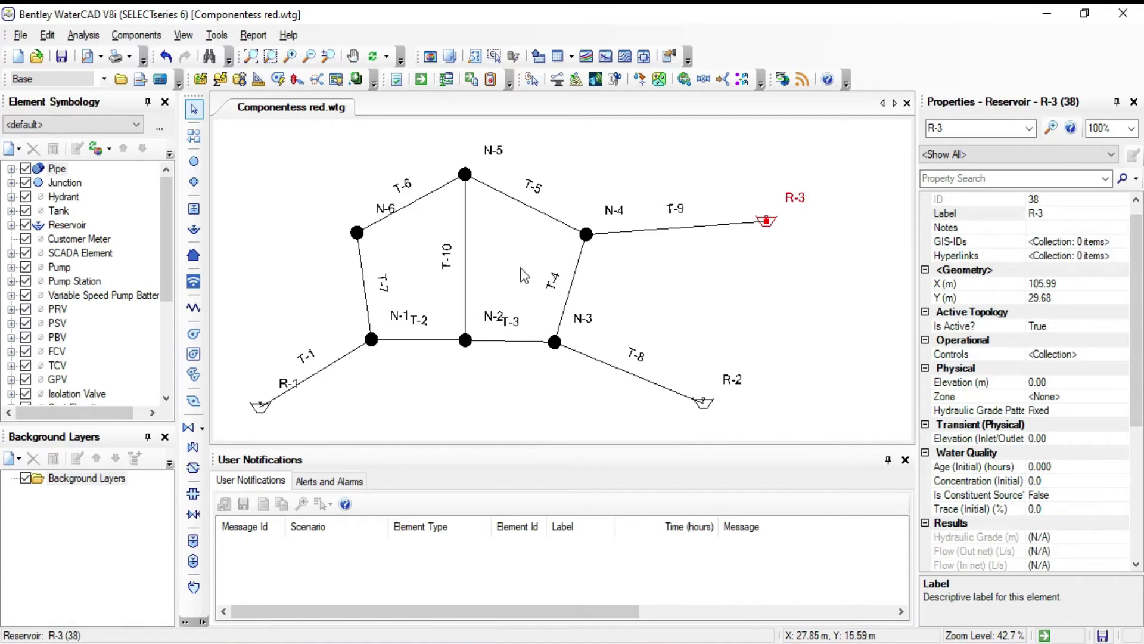
left_click(524, 275)
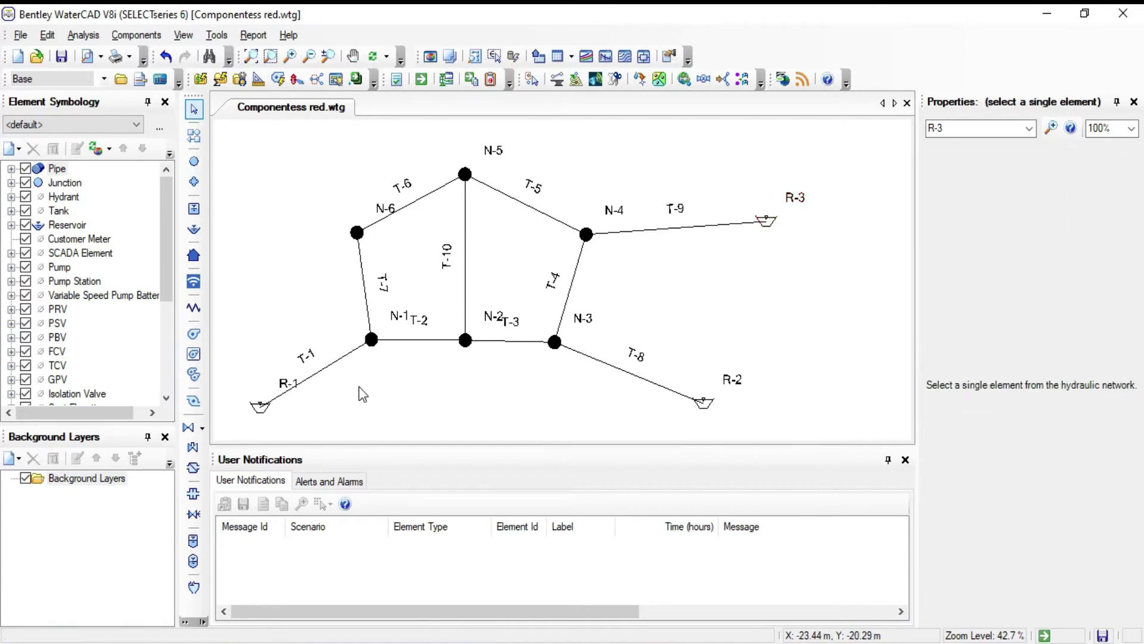
Step: Set the elevation of junction N-1 to 2860 m in its properties
left_click(373, 342)
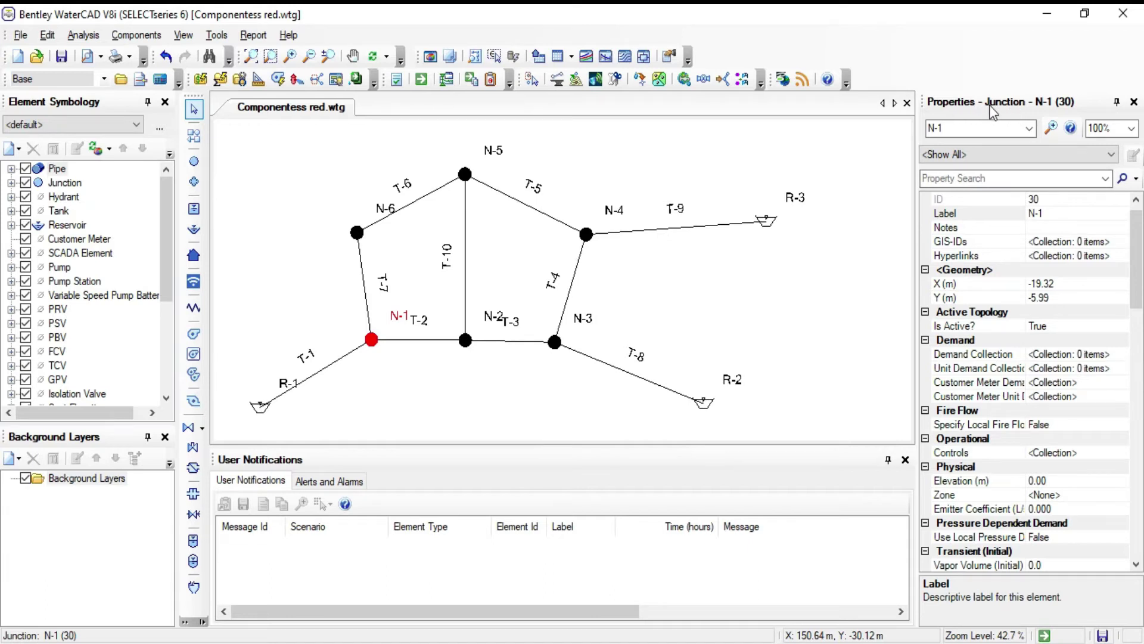
left_click(183, 37)
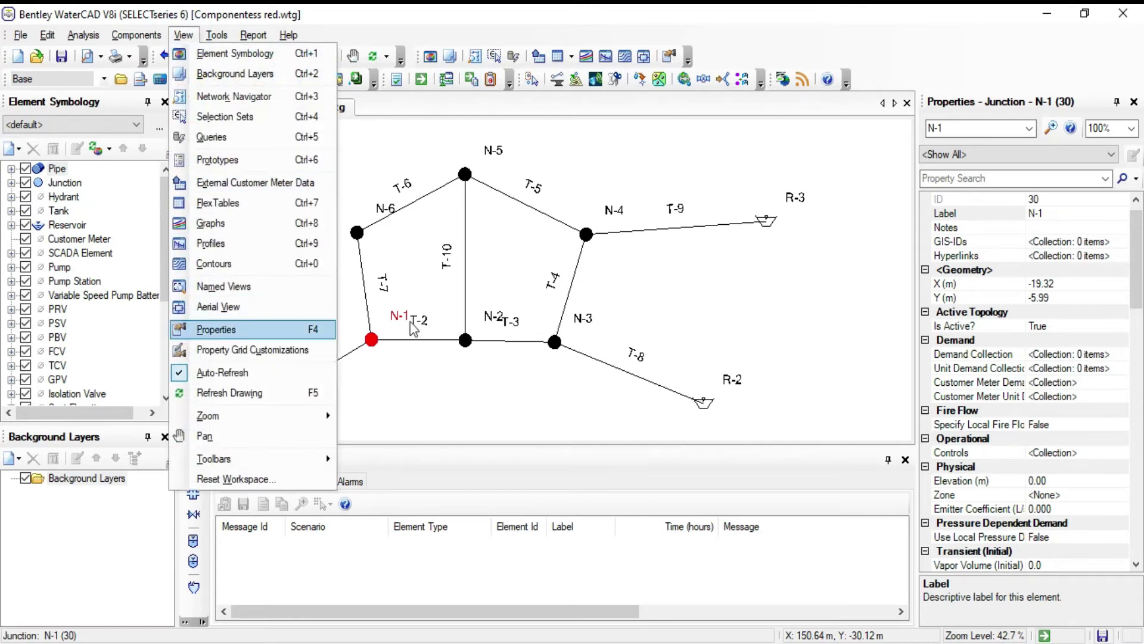
left_click(1045, 62)
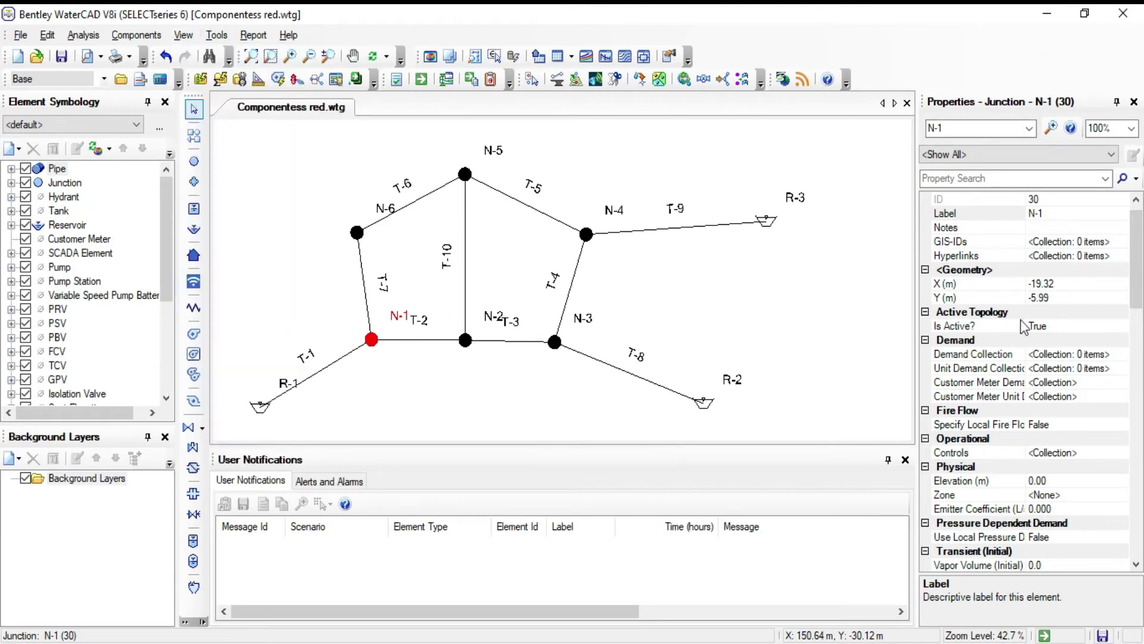
scroll(1013, 358, "down", 5)
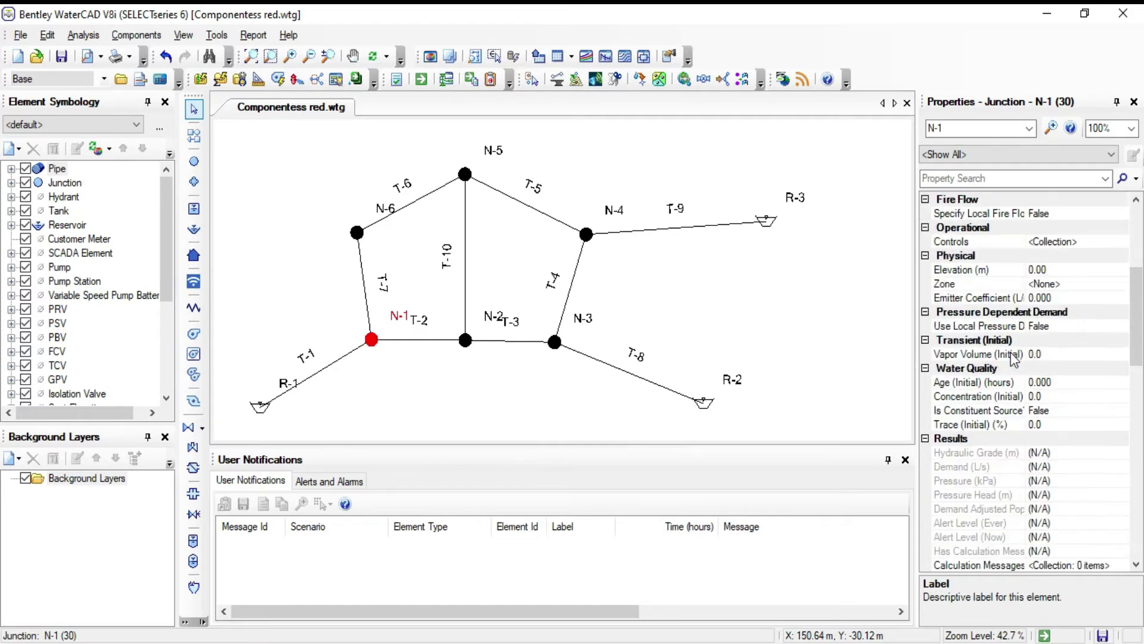
scroll(1013, 358, "up", 2)
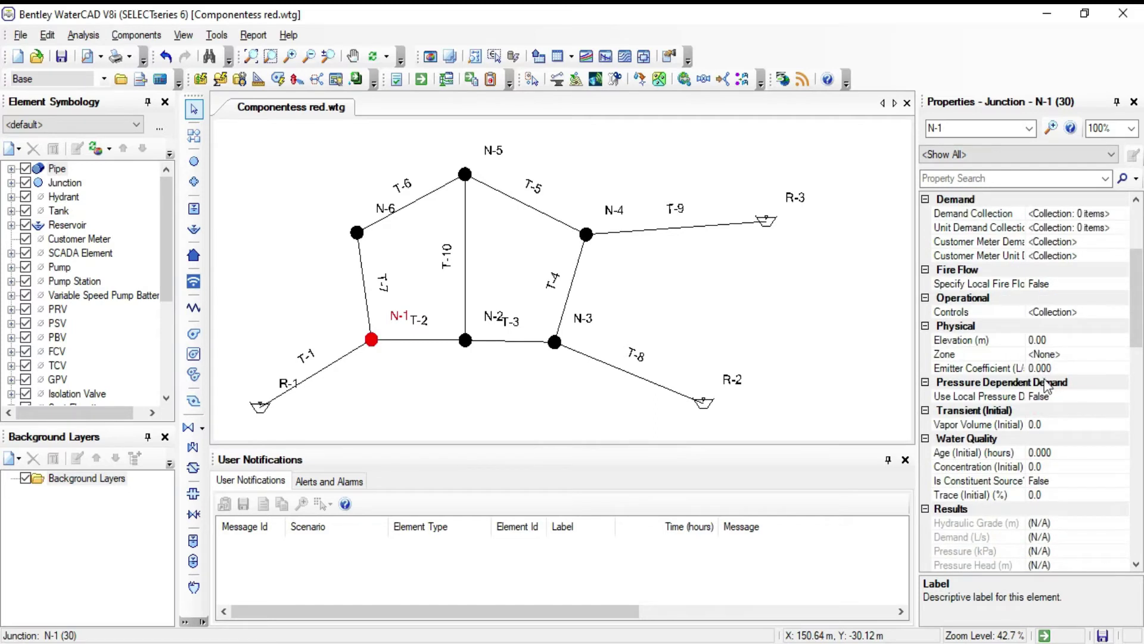
scroll(1045, 474, "down", 2)
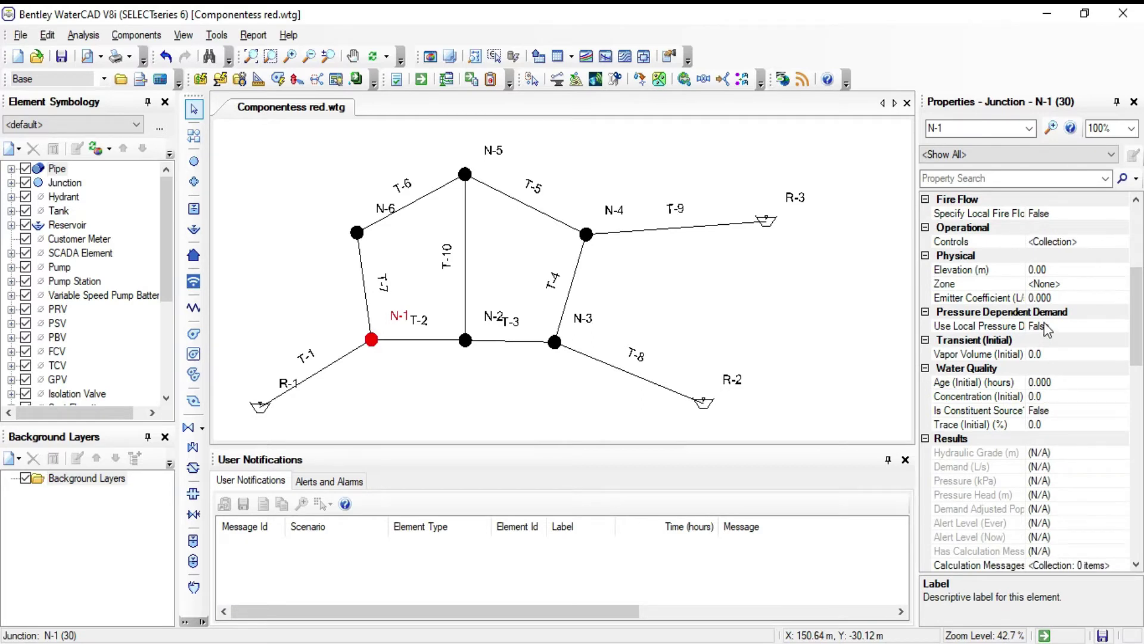
left_click(1045, 270)
left_click(1050, 270)
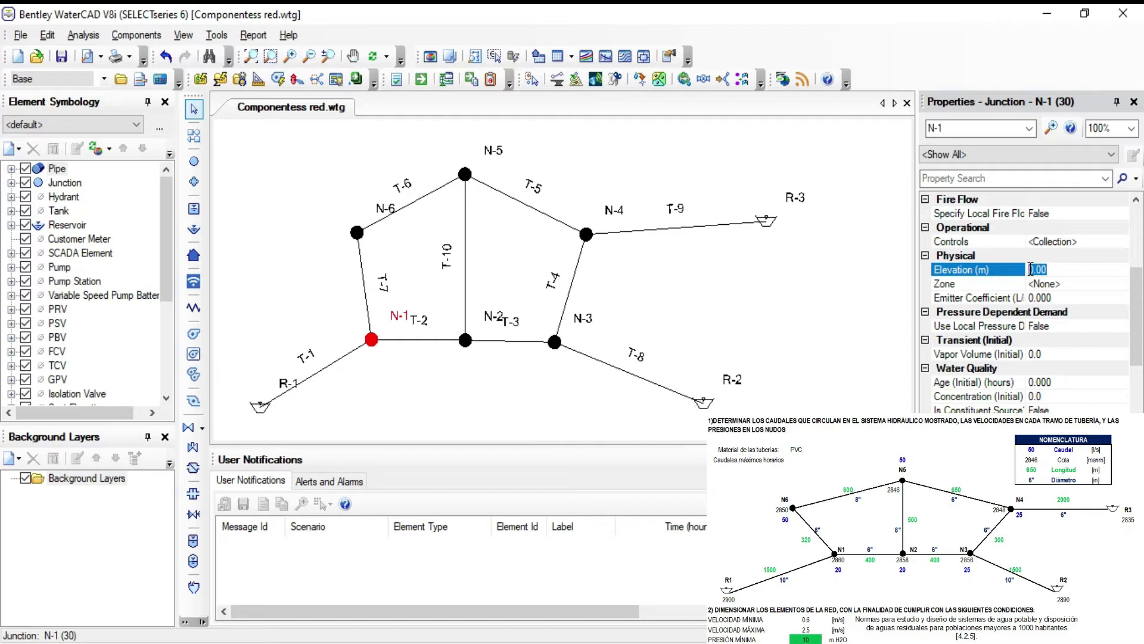
type("2860")
key("Return")
Step: Open the junction element table and set the elevation of N-2 to 2858 m
left_click(465, 340)
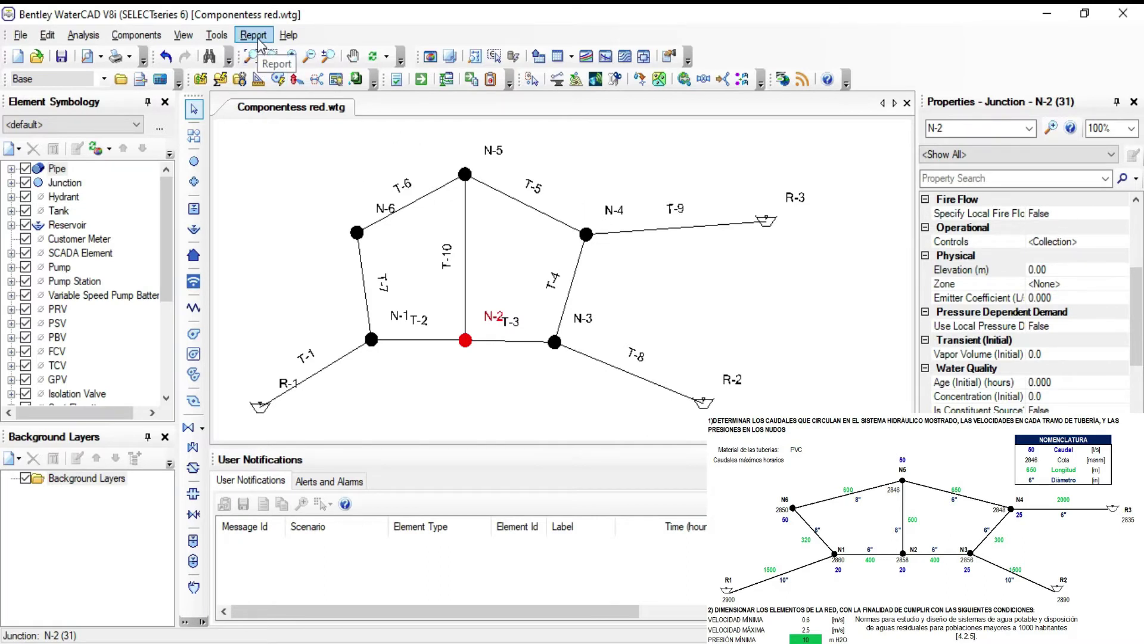
left_click(259, 42)
mouse_move(267, 53)
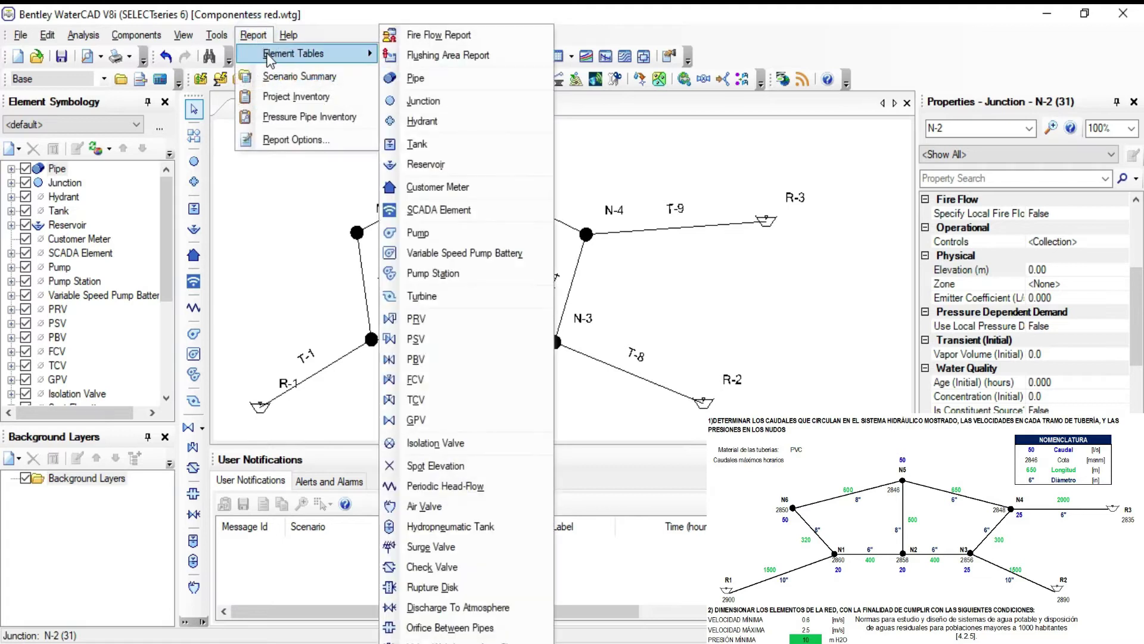
left_click(424, 101)
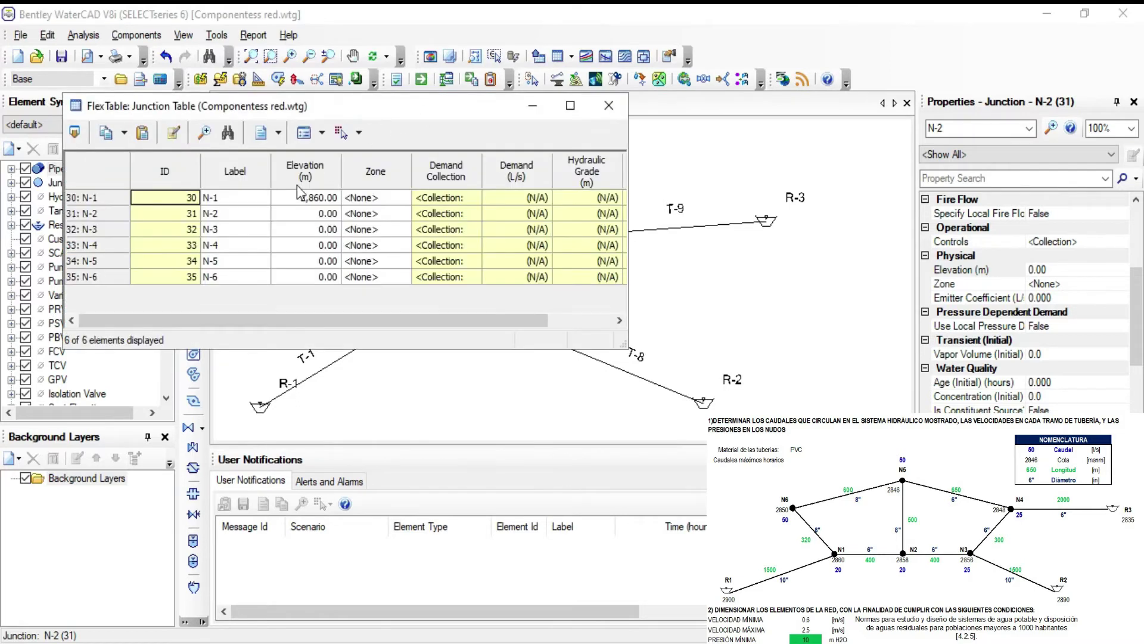
left_click(322, 215)
left_click(322, 214)
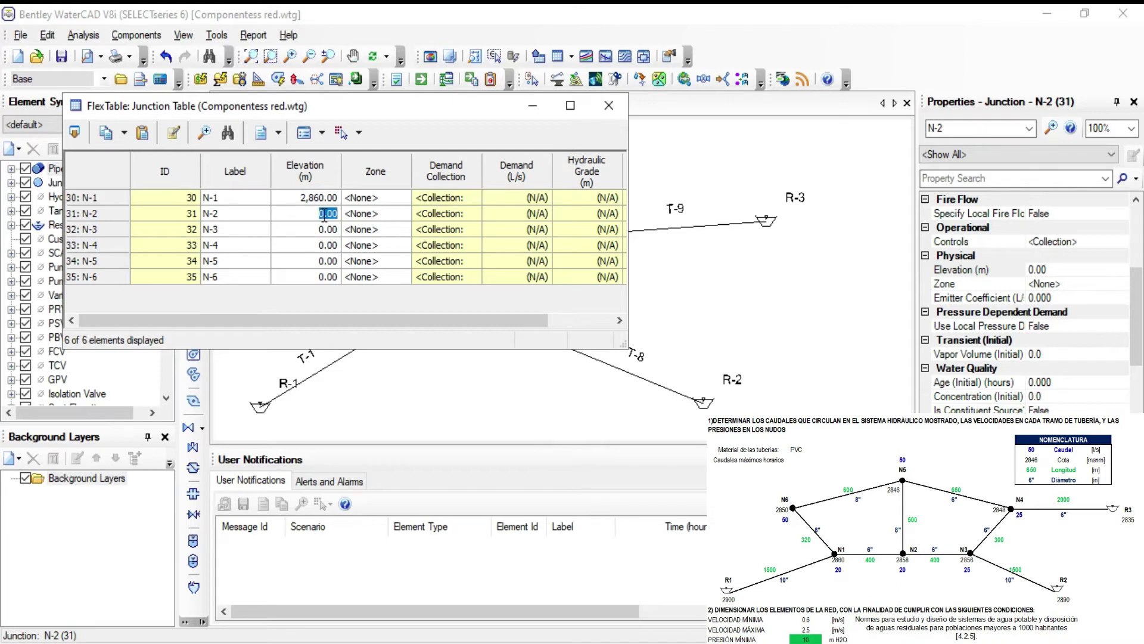
type("25")
type("58")
Step: Set the elevation of junction N-3 to 2856 m and of N-4 to 2848 m in the junction table
left_click(332, 236)
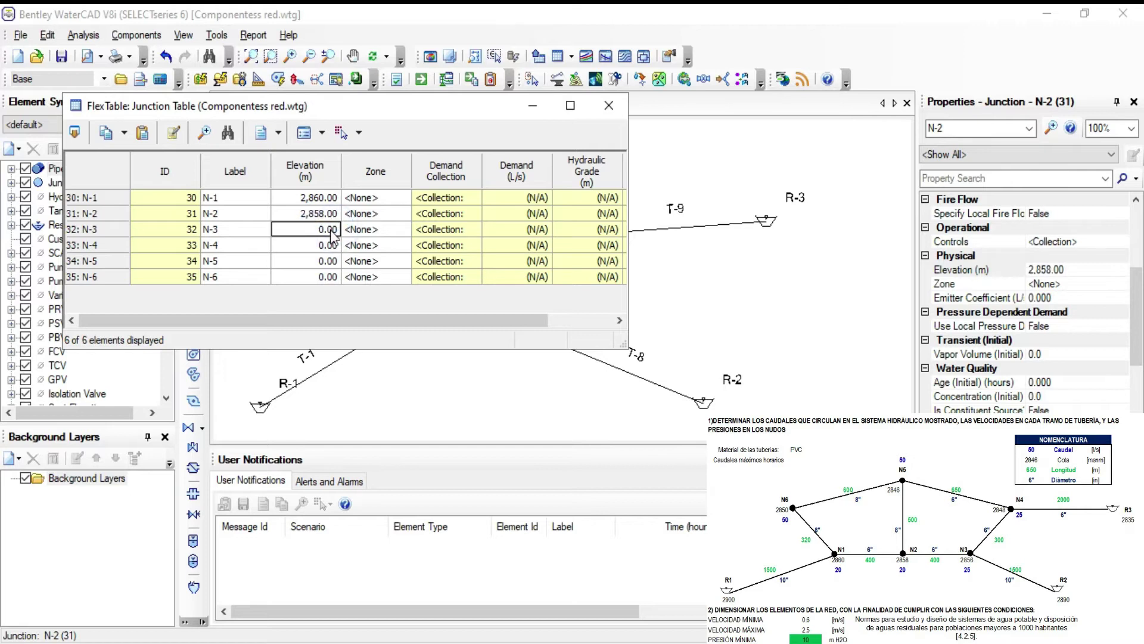
type("2,")
type("856")
left_click(331, 247)
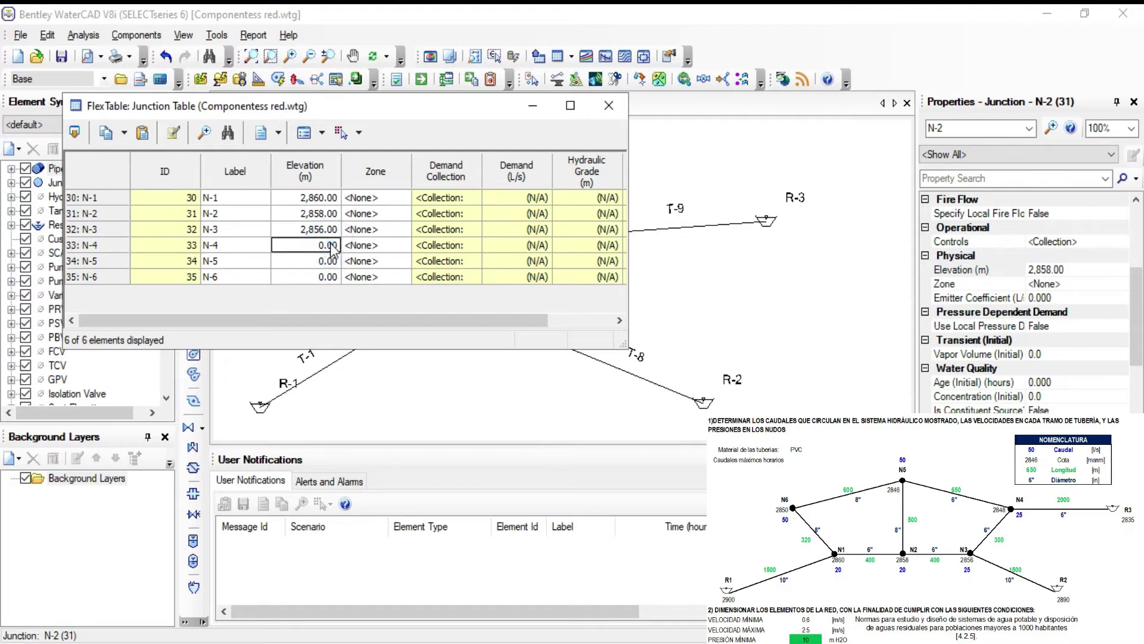
type("2,8")
type("48")
Step: Set the elevation of junction N-5 to 2846 m and of N-6 to 2850 m, and close the junction table
left_click(330, 266)
type("2846")
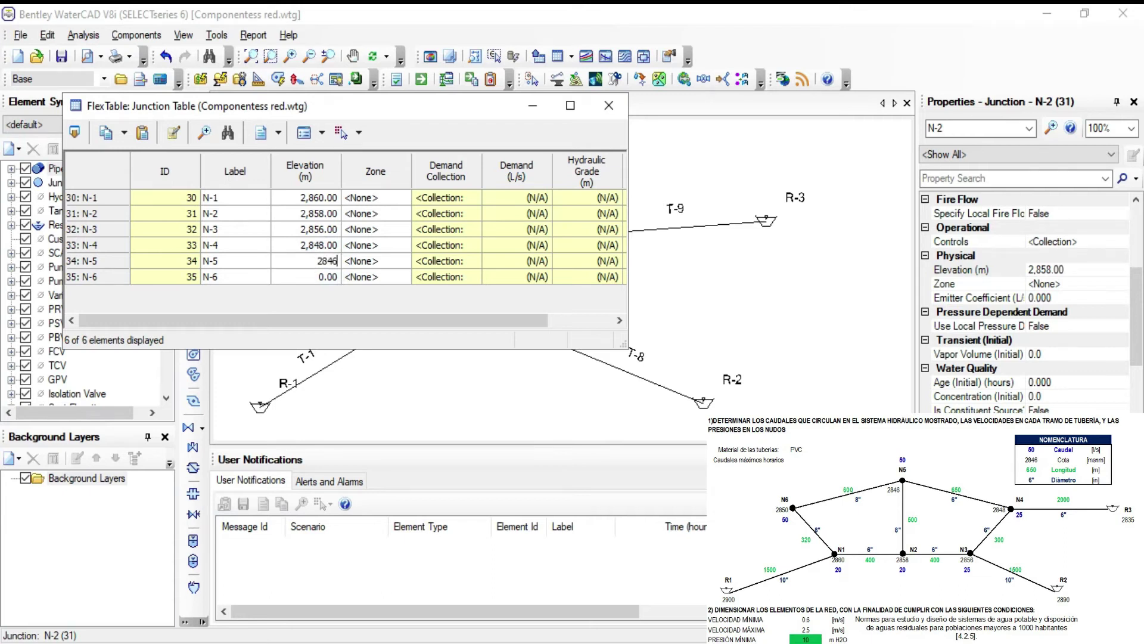
left_click(328, 278)
type("2,8")
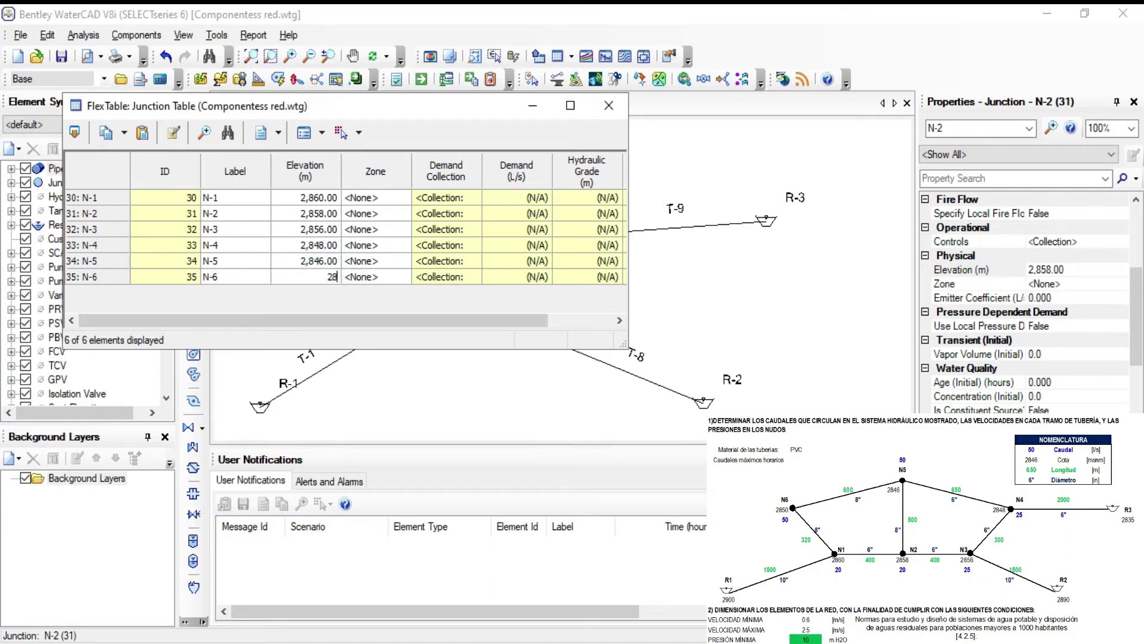
type("50")
key("Return")
left_click(609, 107)
Step: Check the elevations stored in the properties of junctions N-5, N-4 and N-6
left_click(471, 178)
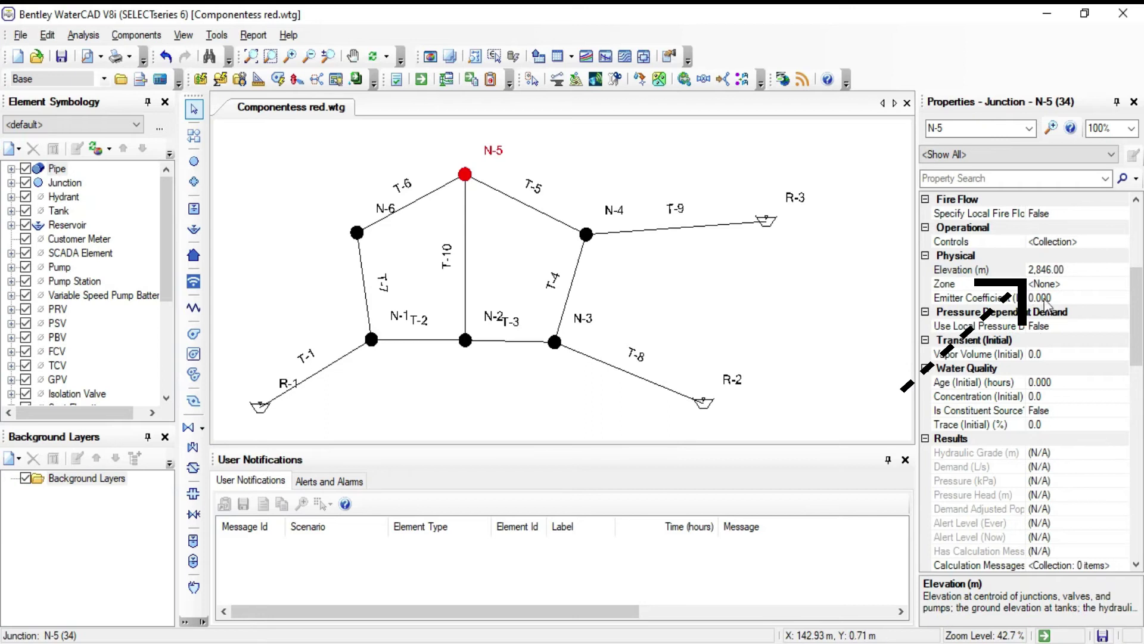
left_click(586, 234)
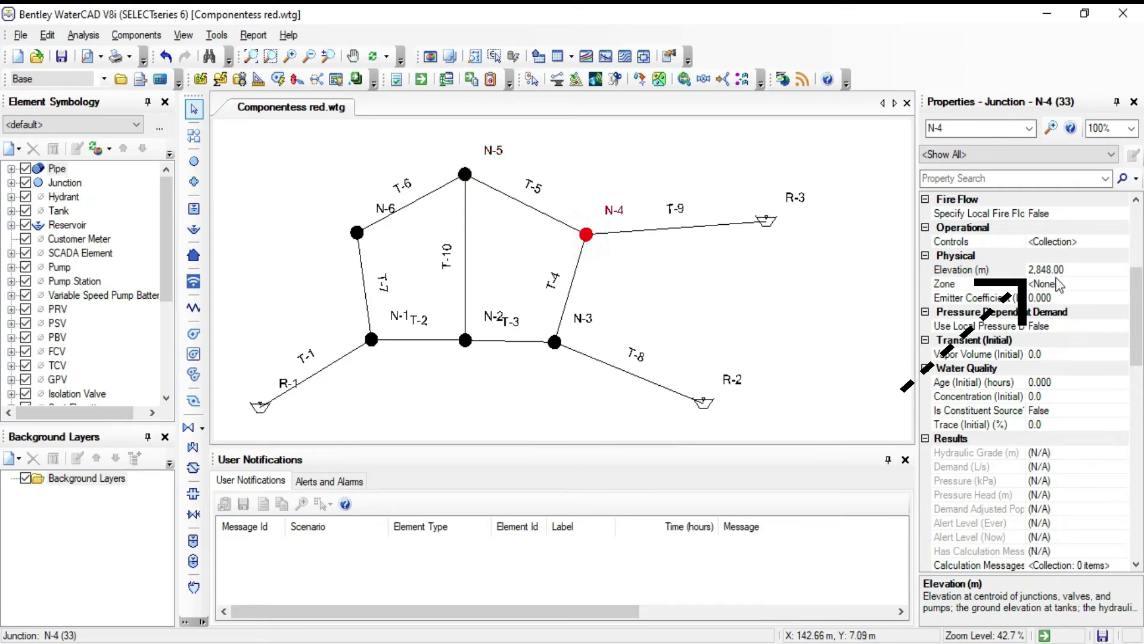
left_click(357, 233)
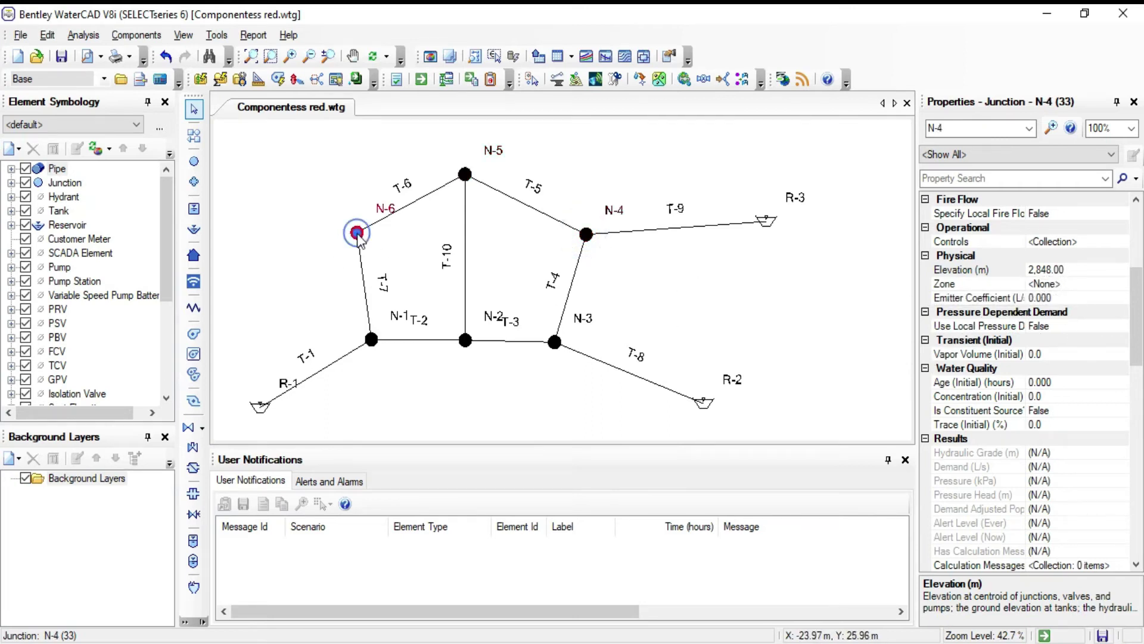
Step: Set the elevation of reservoir R-1 to 2900 m in its properties
left_click(260, 408)
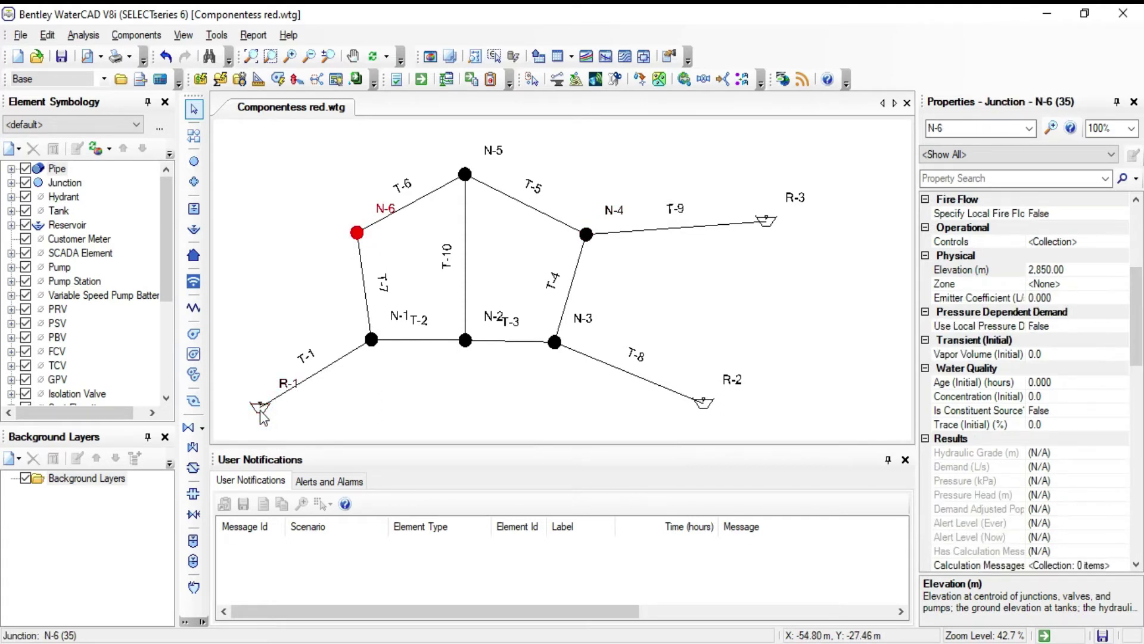
left_click(260, 407)
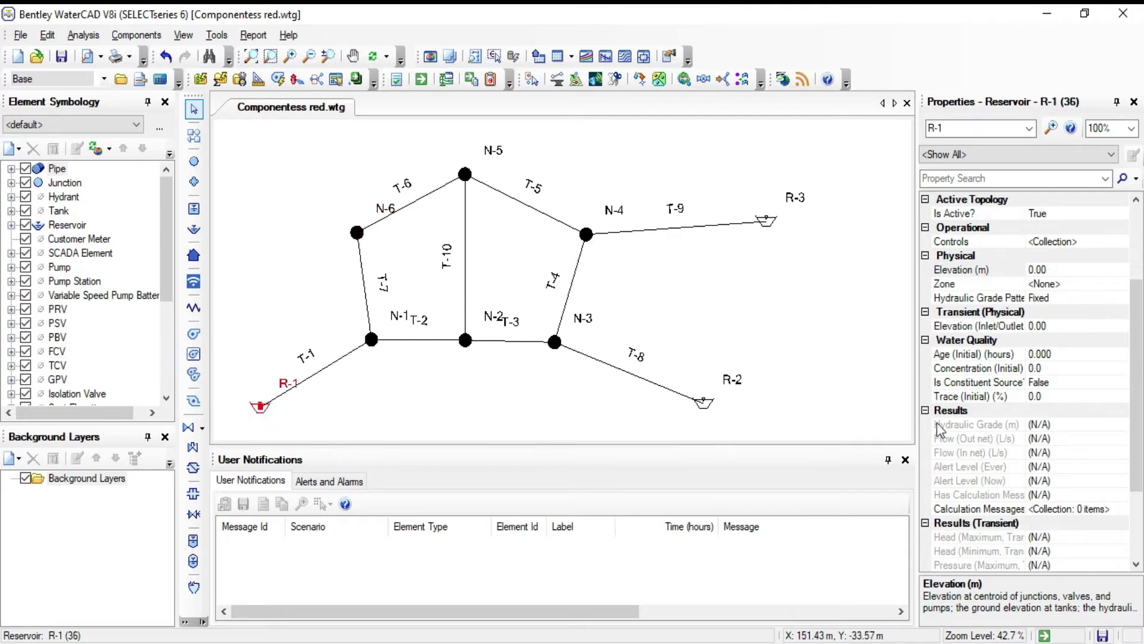
scroll(1038, 298, "up", 2)
scroll(1040, 302, "up", 2)
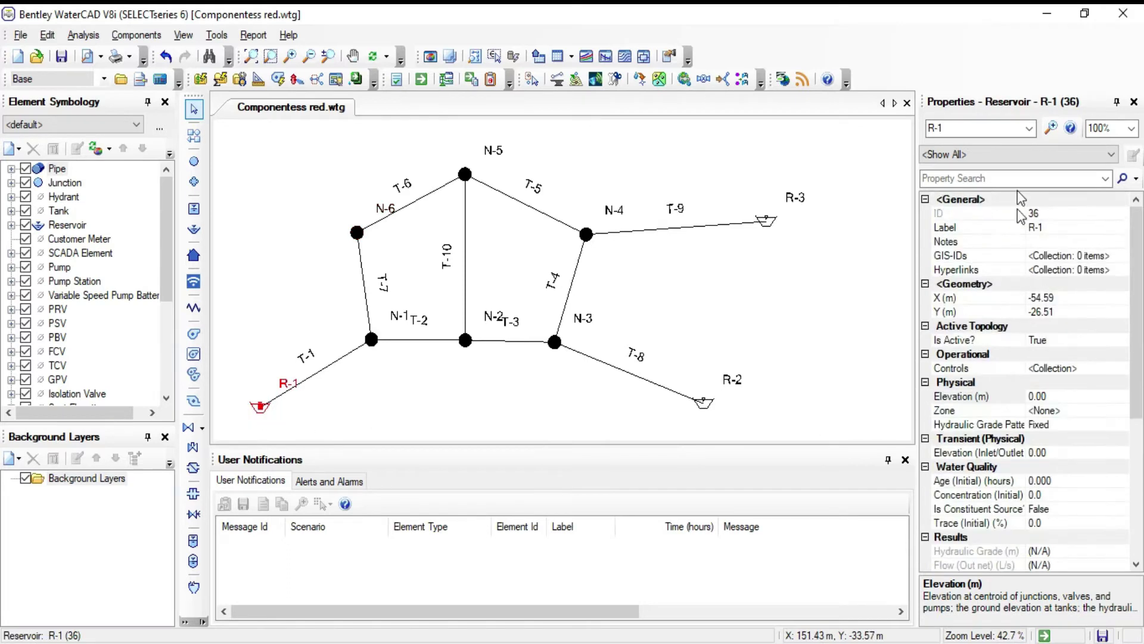
left_click(1047, 396)
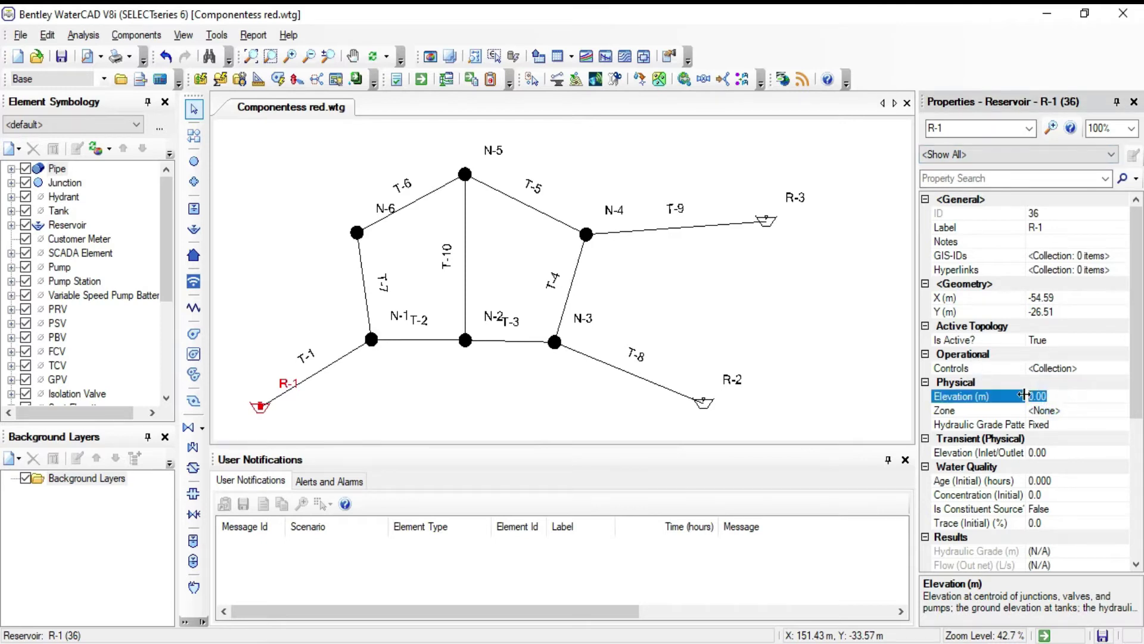
type("2900")
key("Return")
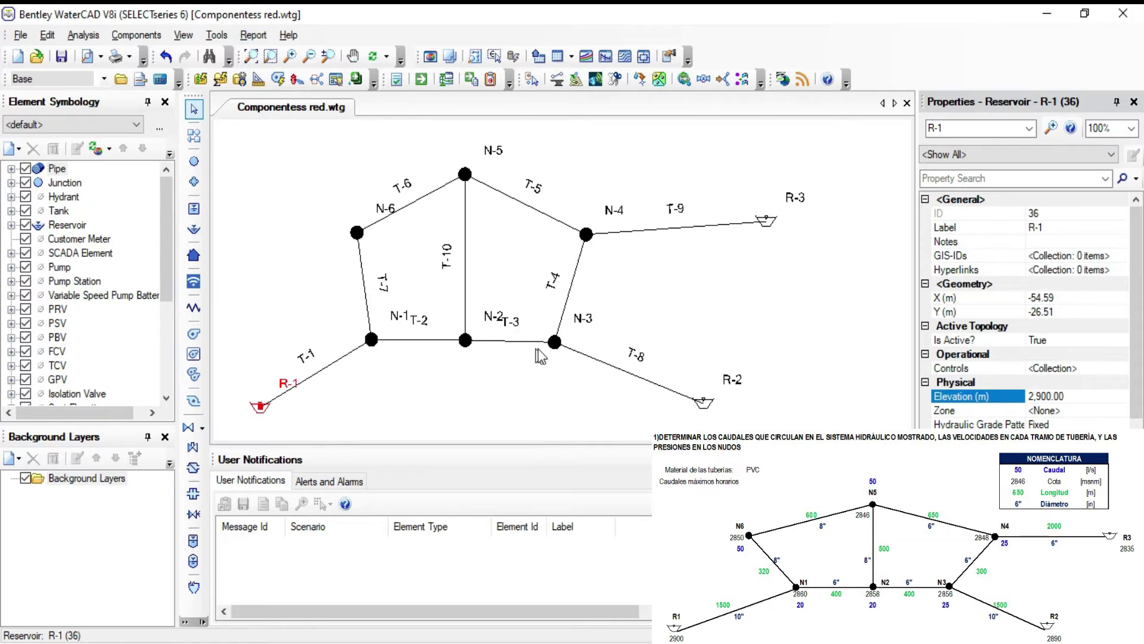
Step: Set the elevations of R-2 to 2890 m and R-3 to 2835 m in the reservoir element table, and close it
left_click(262, 37)
mouse_move(275, 55)
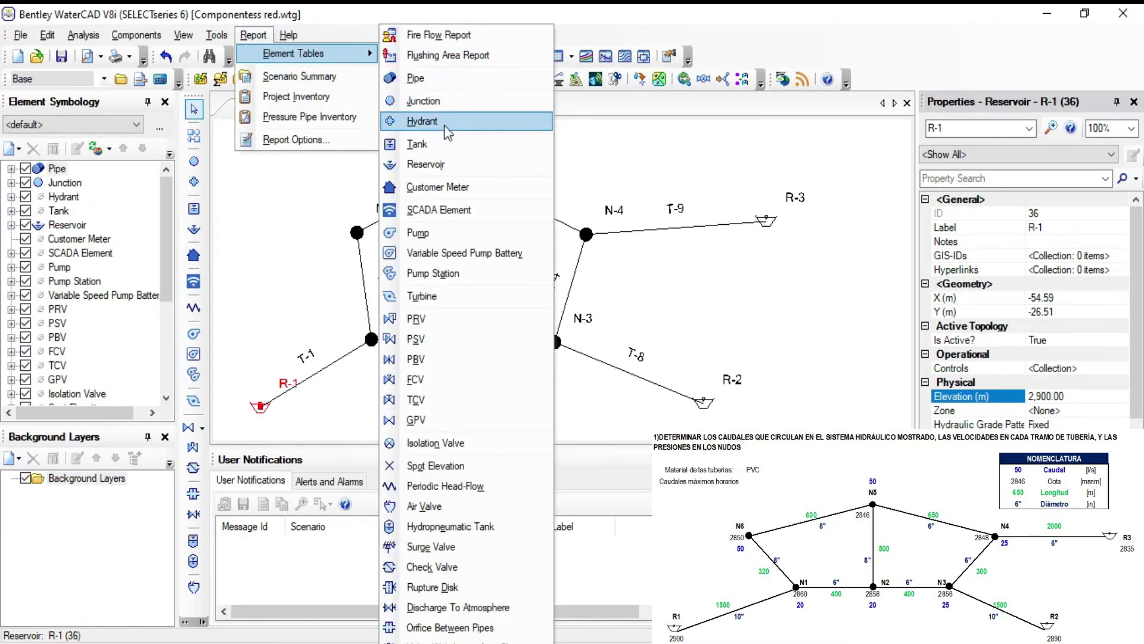
left_click(443, 163)
left_click(334, 214)
left_click(345, 212)
type("2890")
left_click(351, 231)
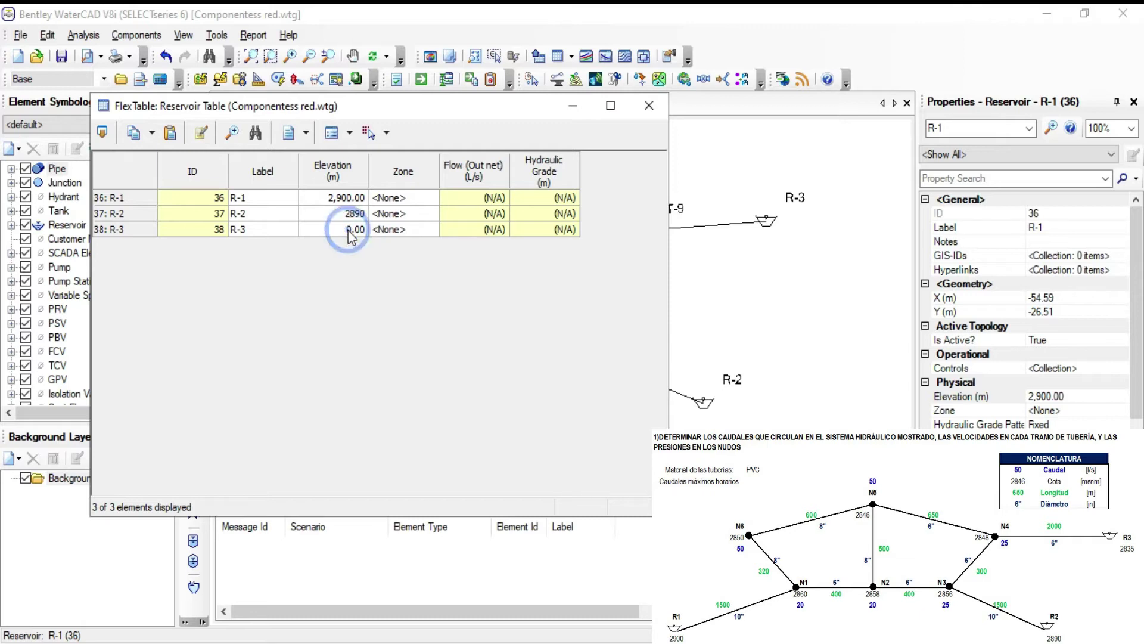
type("28")
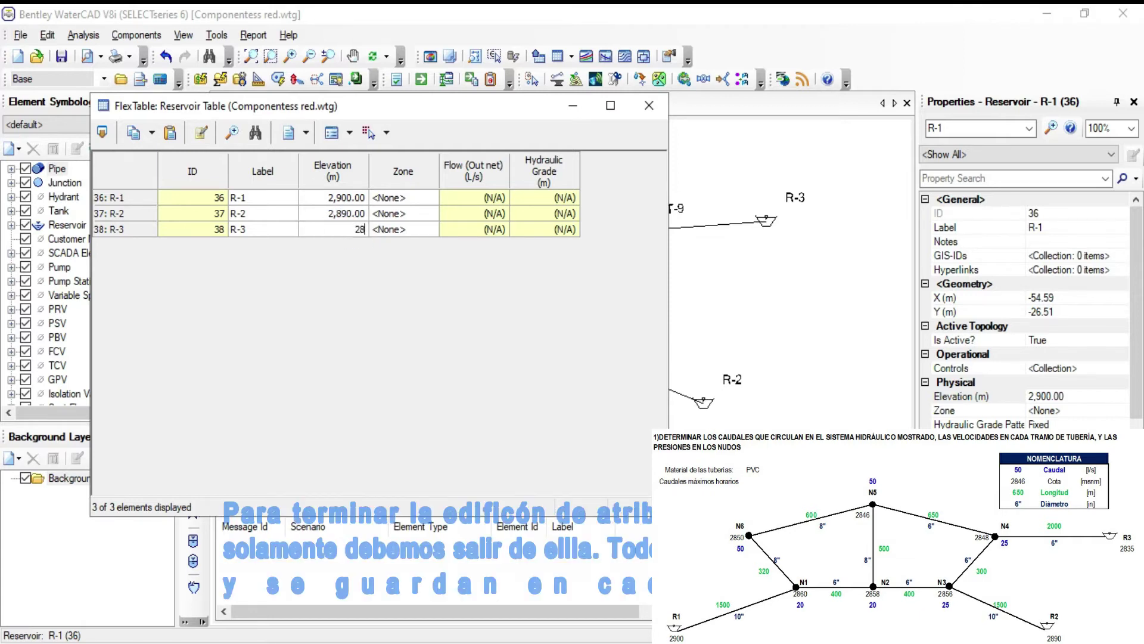
type("35")
key("Return")
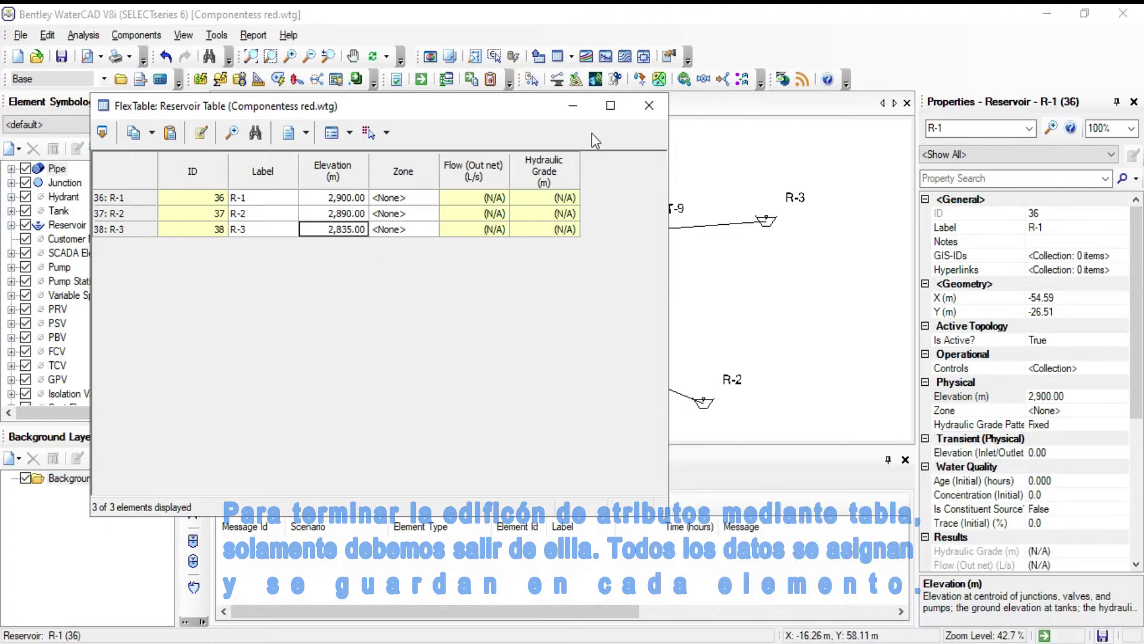
left_click(649, 105)
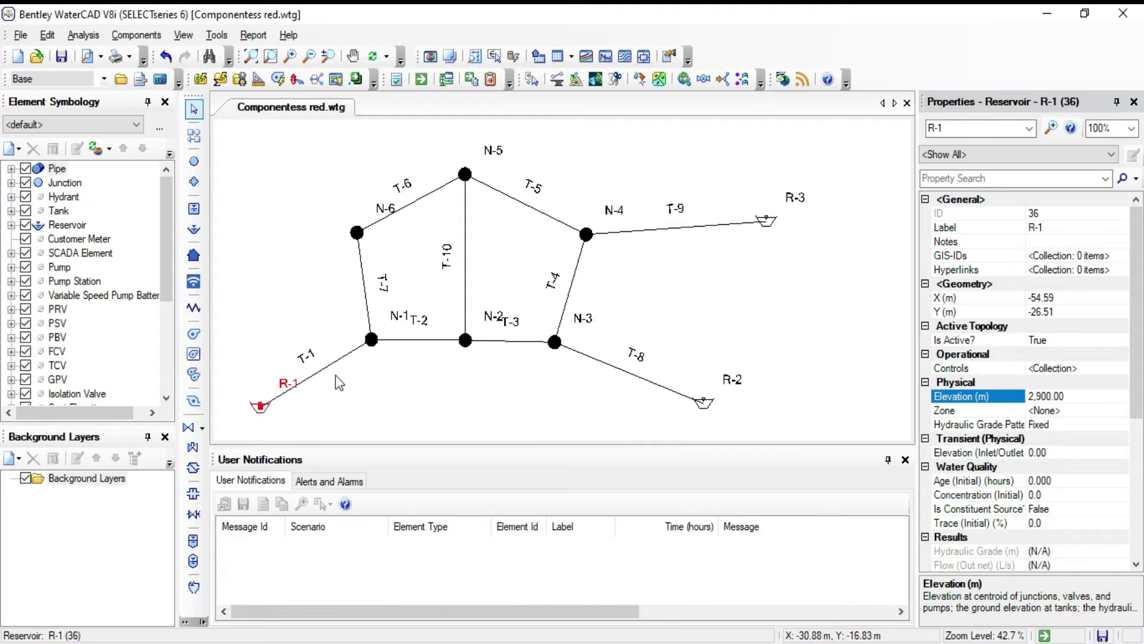
Step: Change the diameter unit in pipe T-1's properties to inches, displayed with two decimal places
left_click(335, 307)
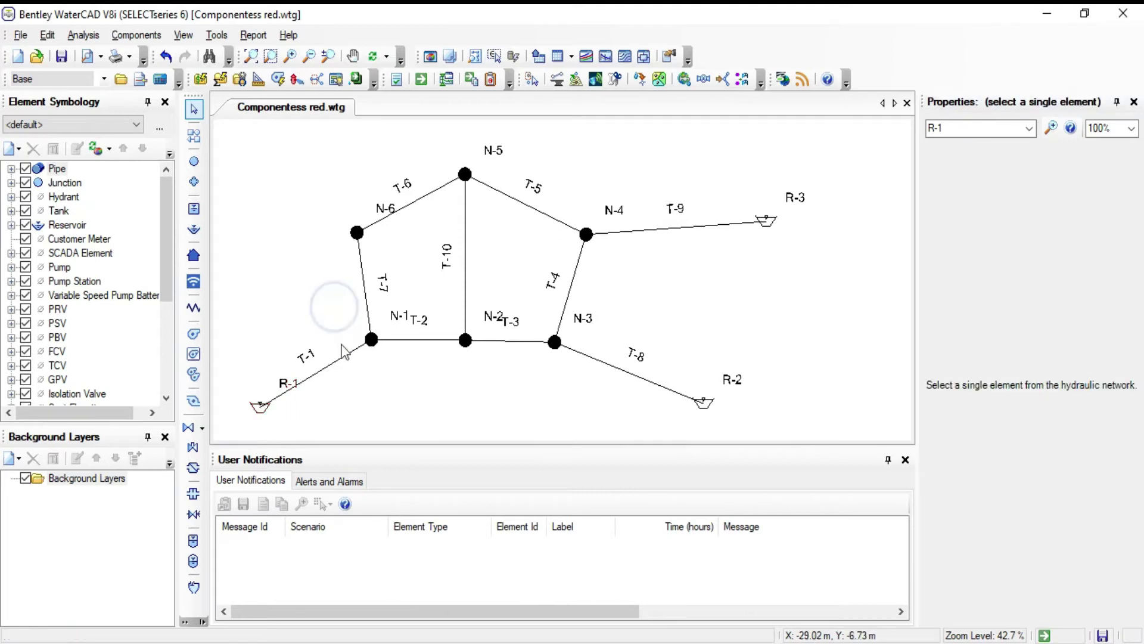
left_click(333, 364)
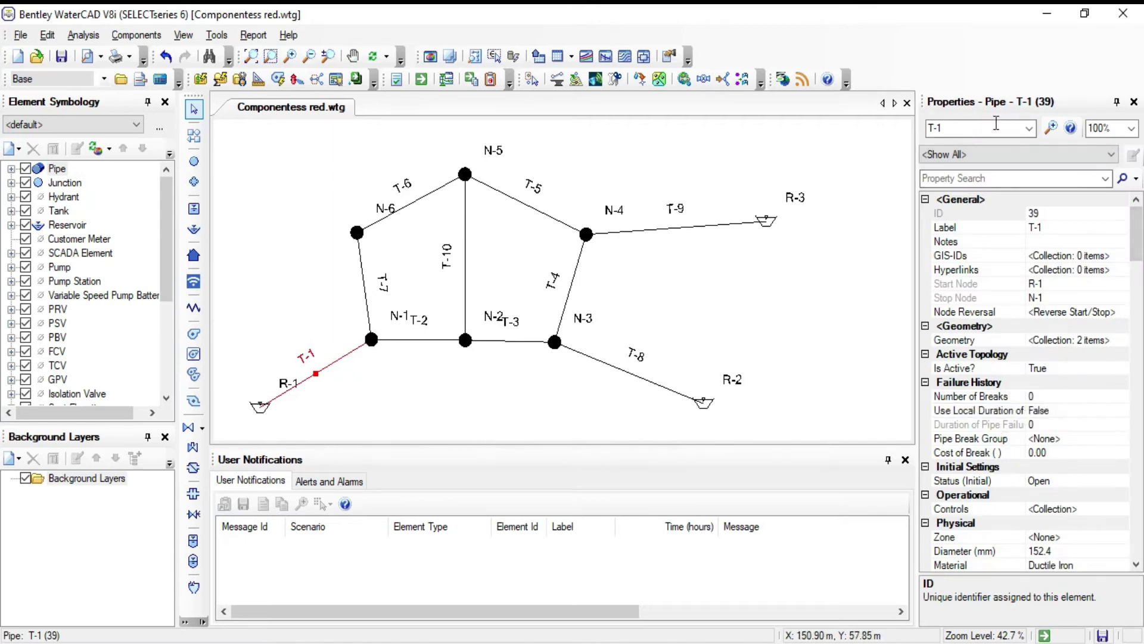
scroll(991, 297, "down", 3)
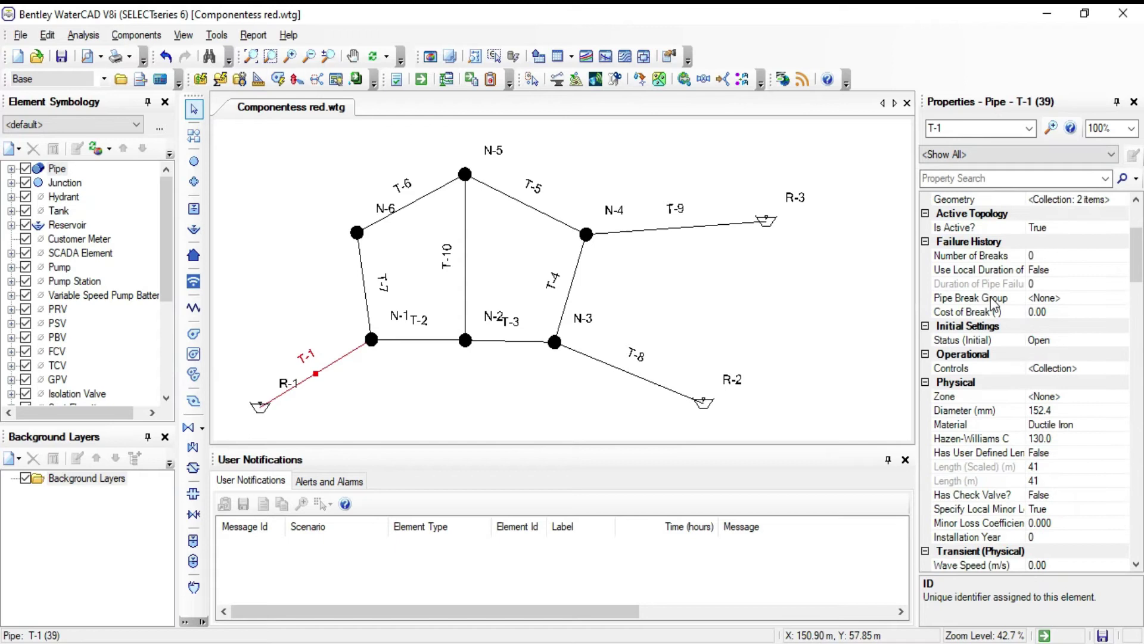
left_click(1014, 411)
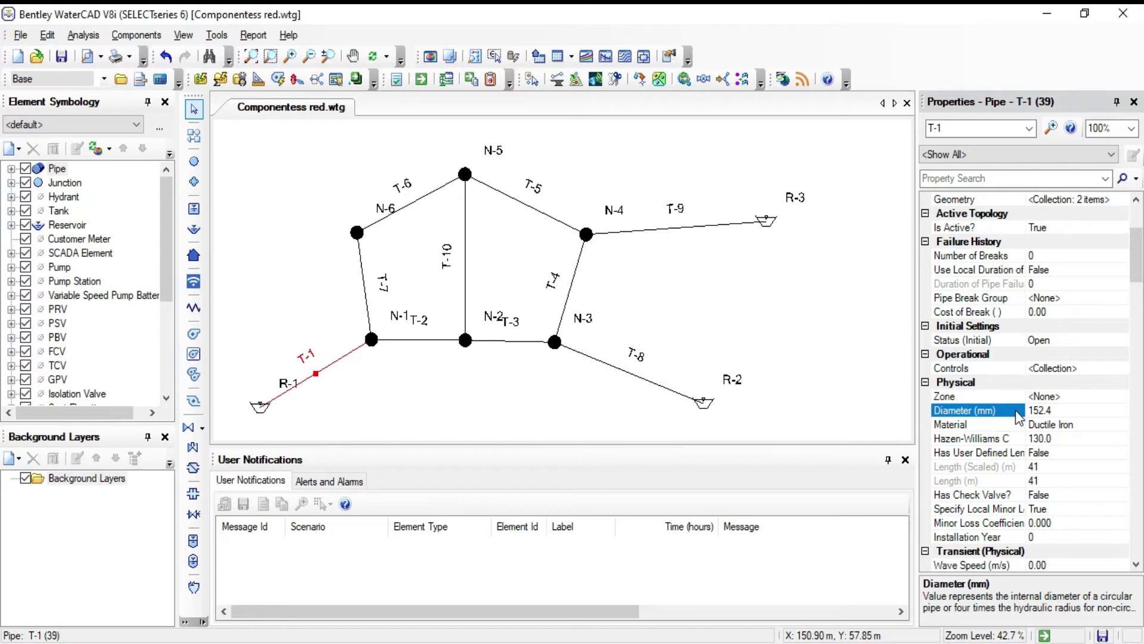
right_click(997, 410)
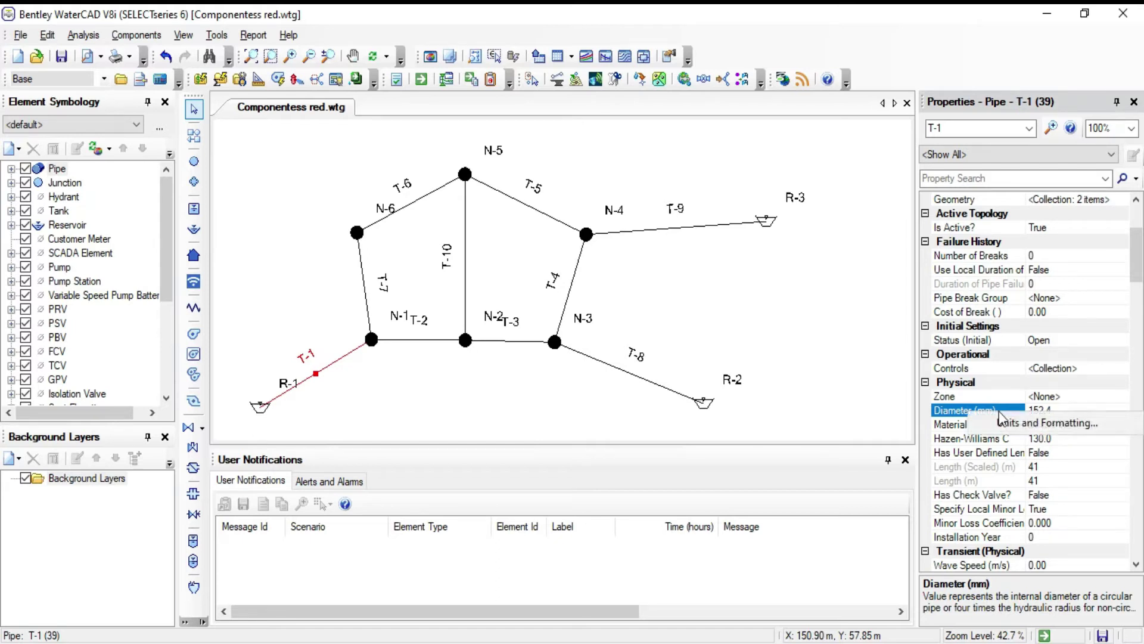
right_click(954, 409)
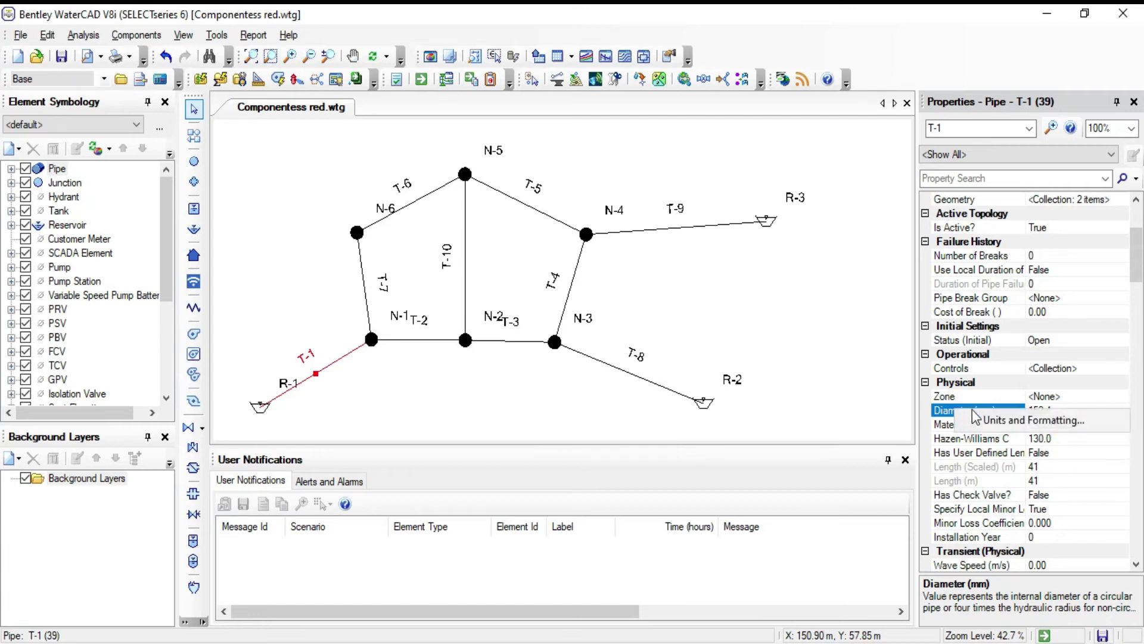
left_click(942, 409)
right_click(1009, 413)
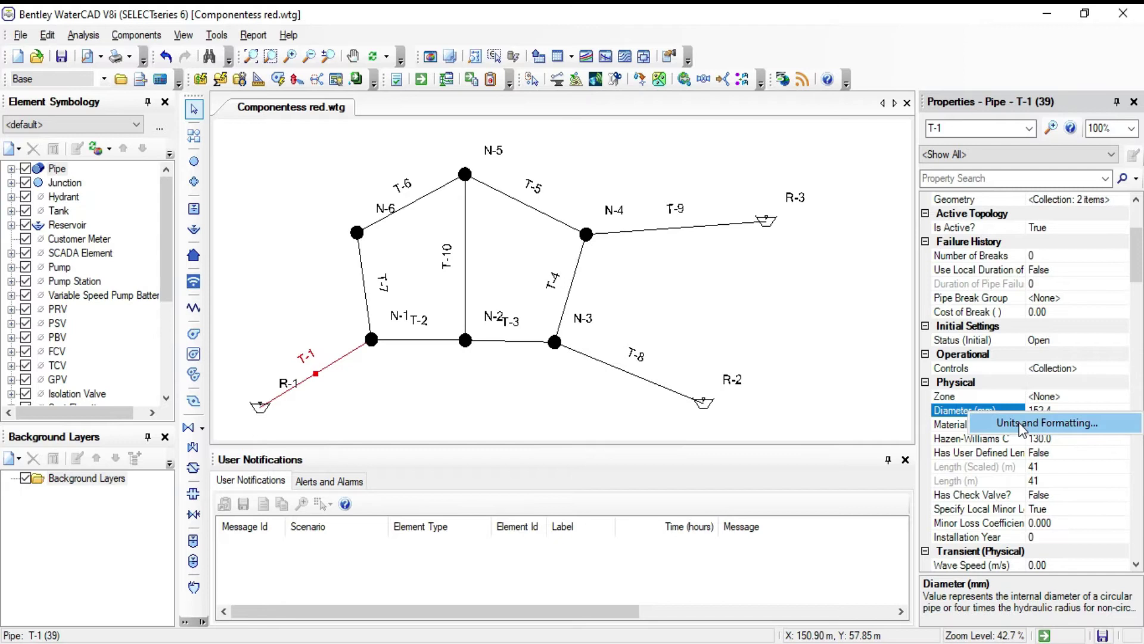
left_click(1021, 423)
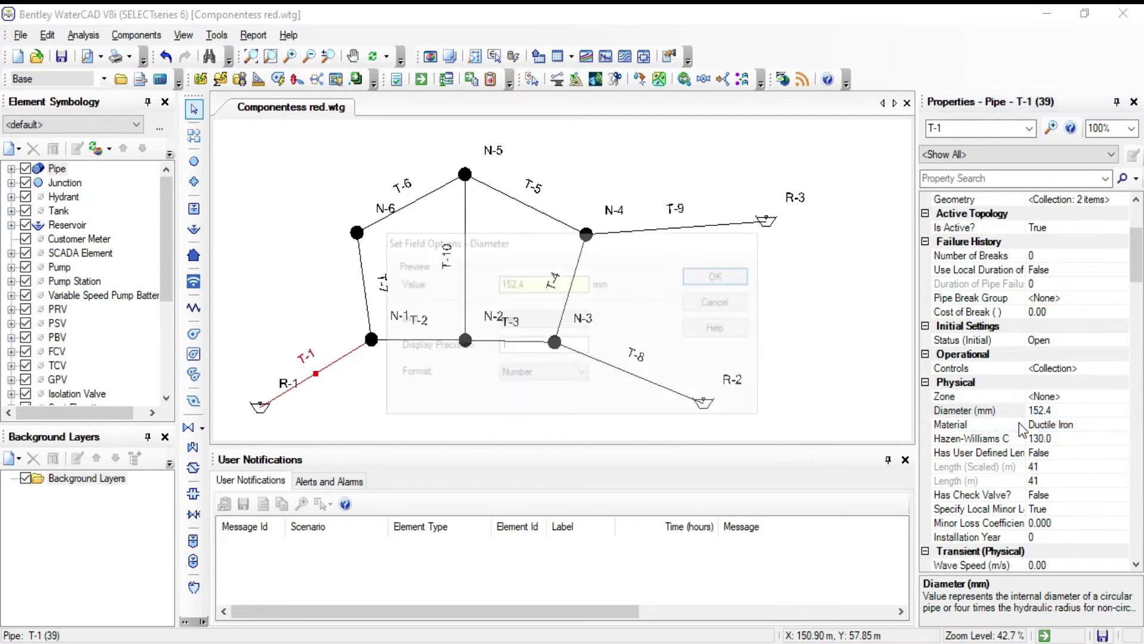
left_click(572, 319)
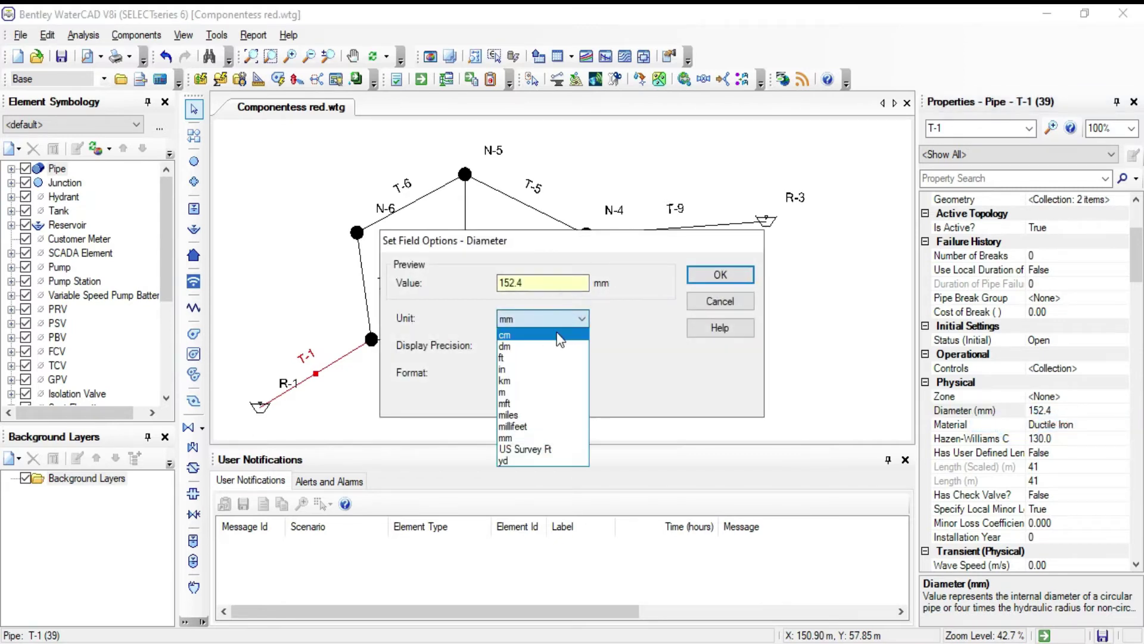
left_click(536, 370)
double_click(548, 346)
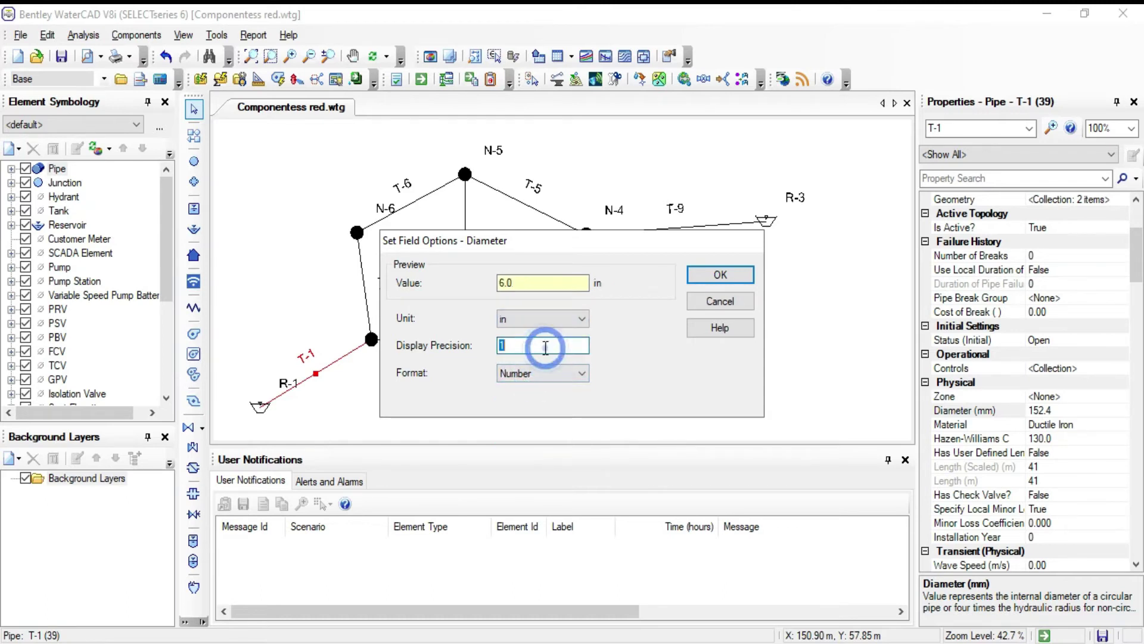
left_click(720, 275)
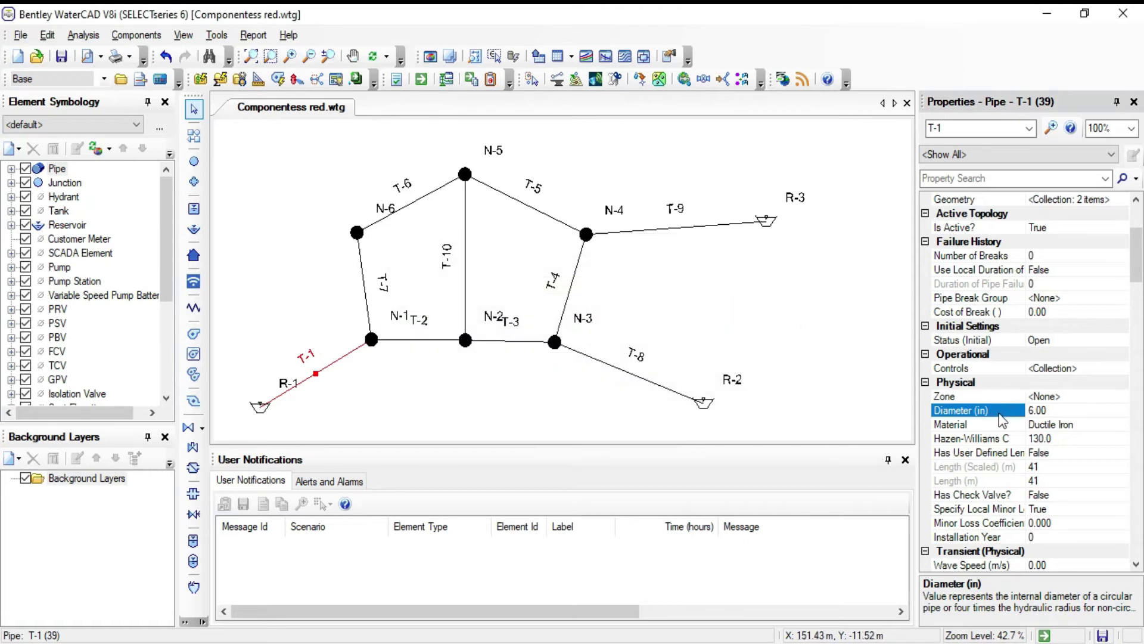
Step: Set pipe T-1's diameter to 10 in and assign it the PVC material from MaterialLibrary.xml
double_click(1034, 410)
type("10")
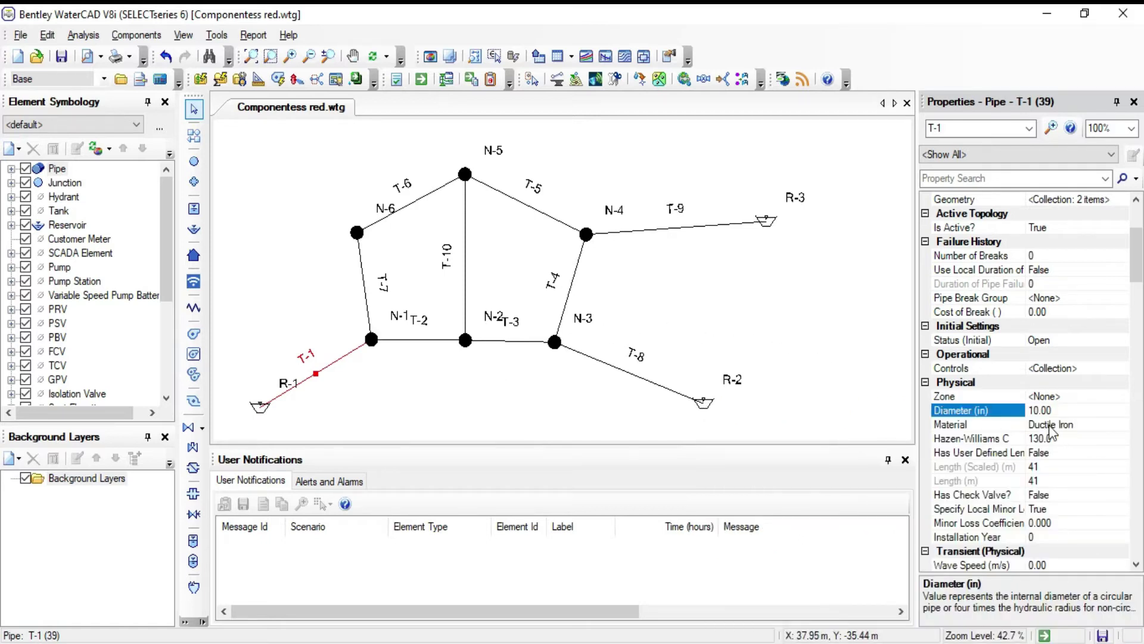
left_click(1055, 424)
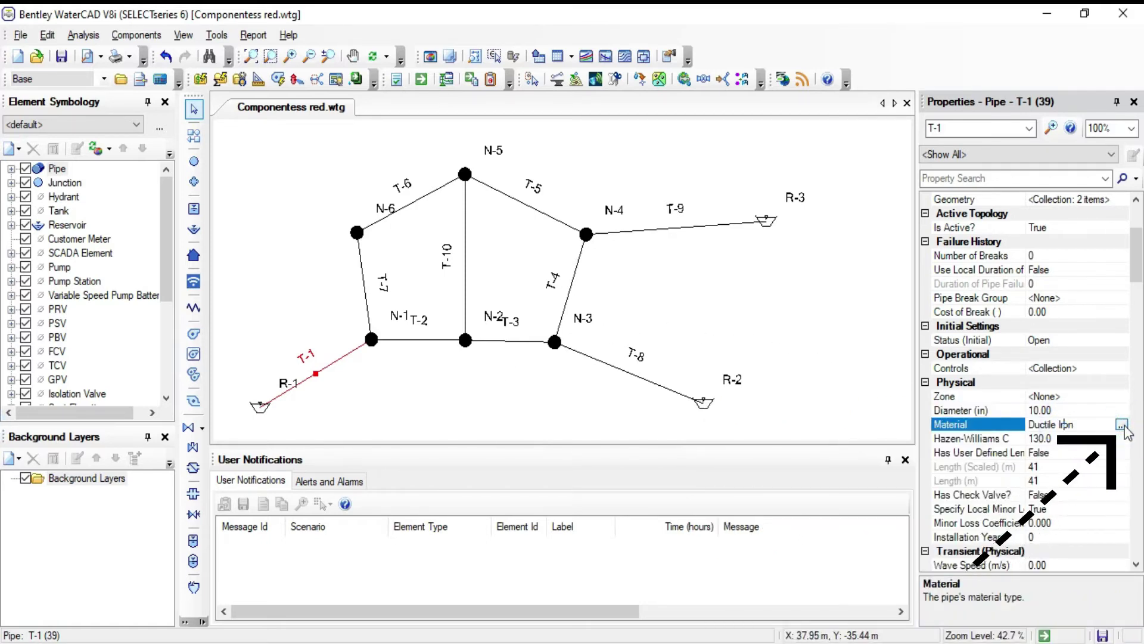
left_click(1121, 425)
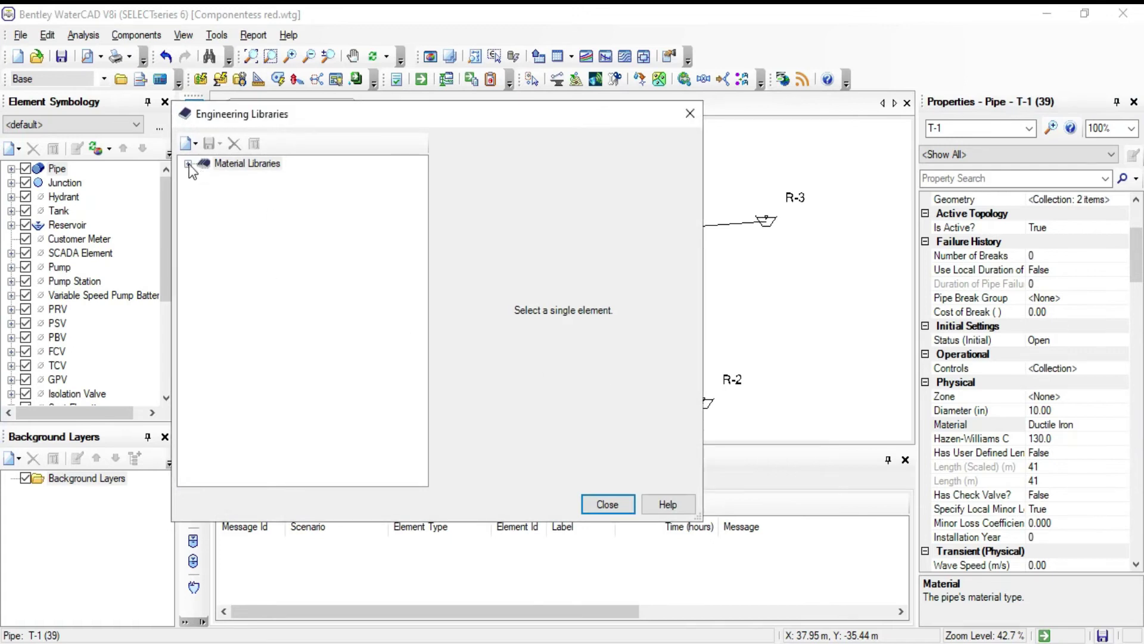
left_click(188, 164)
left_click(203, 178)
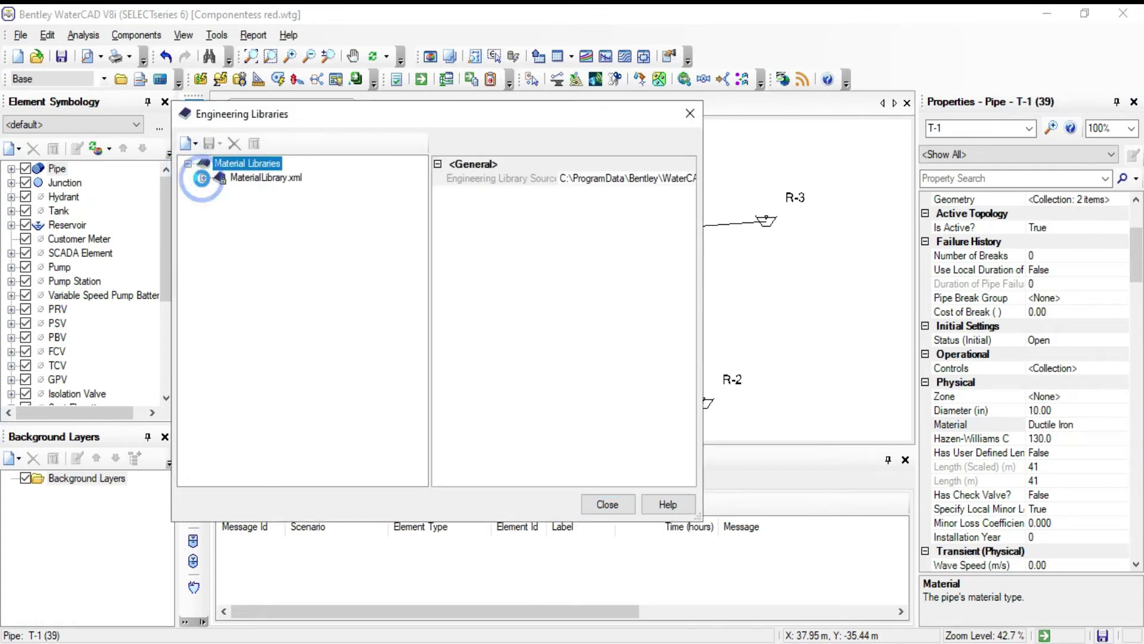
scroll(268, 262, "down", 12)
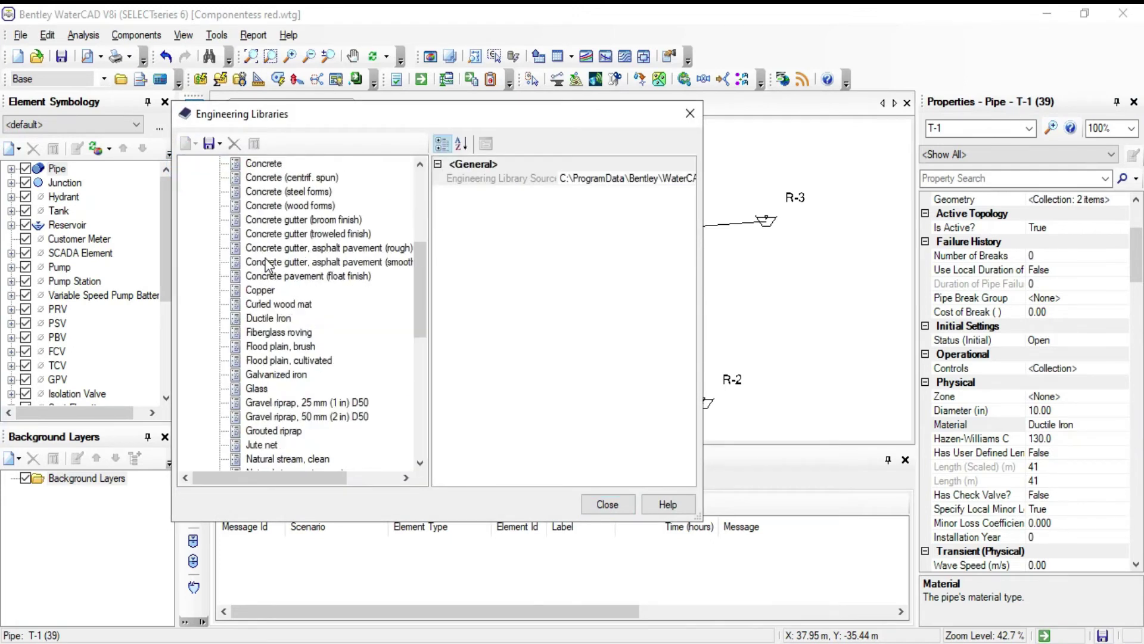
left_click(255, 290)
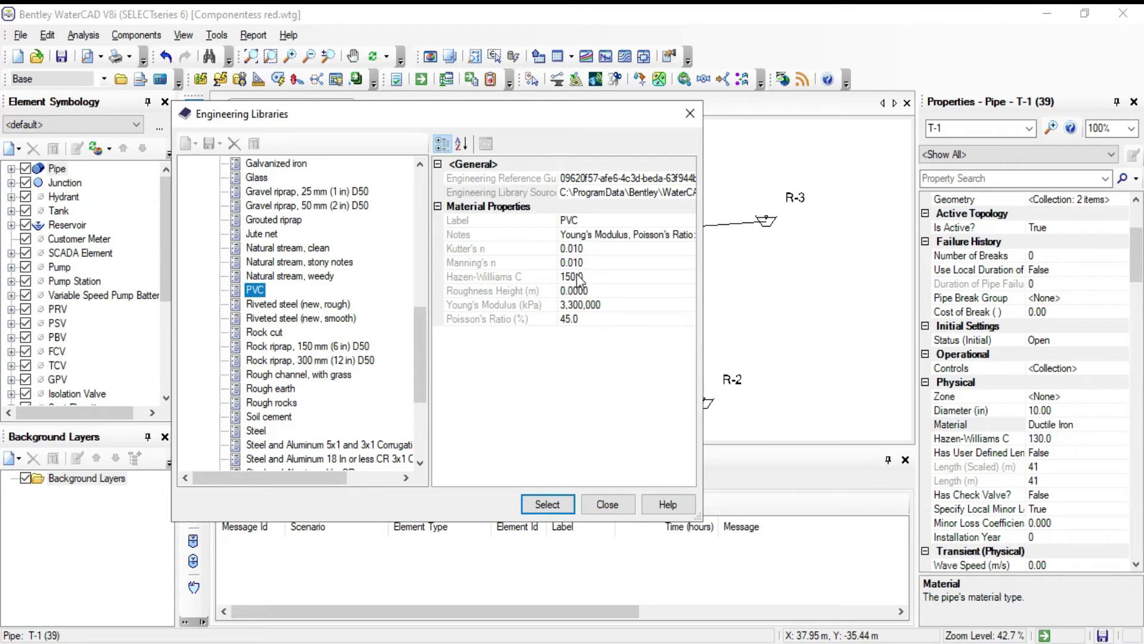
left_click(547, 505)
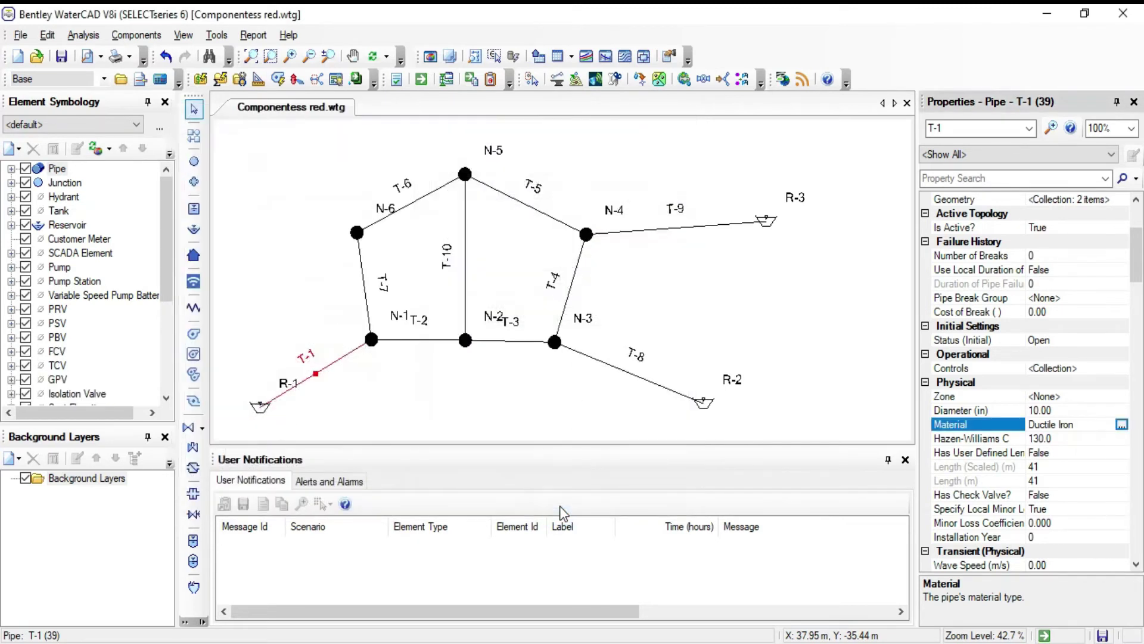
Step: Open the pipe element table, widen it, and confirm the Diameter column's unit as inches with a display precision of 2
left_click(253, 36)
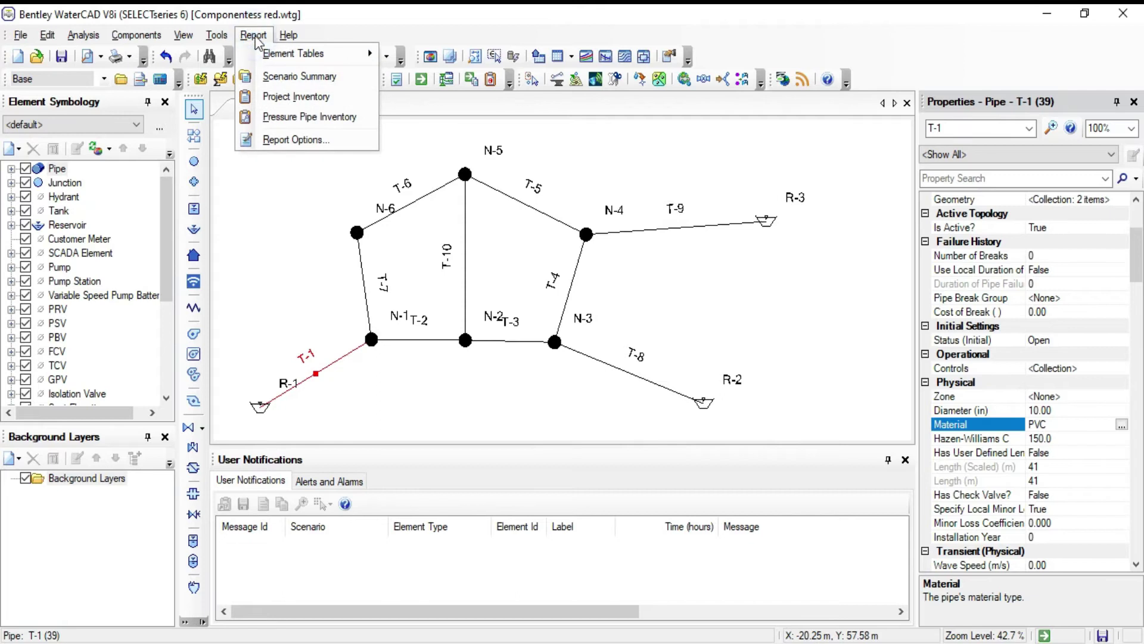
mouse_move(261, 54)
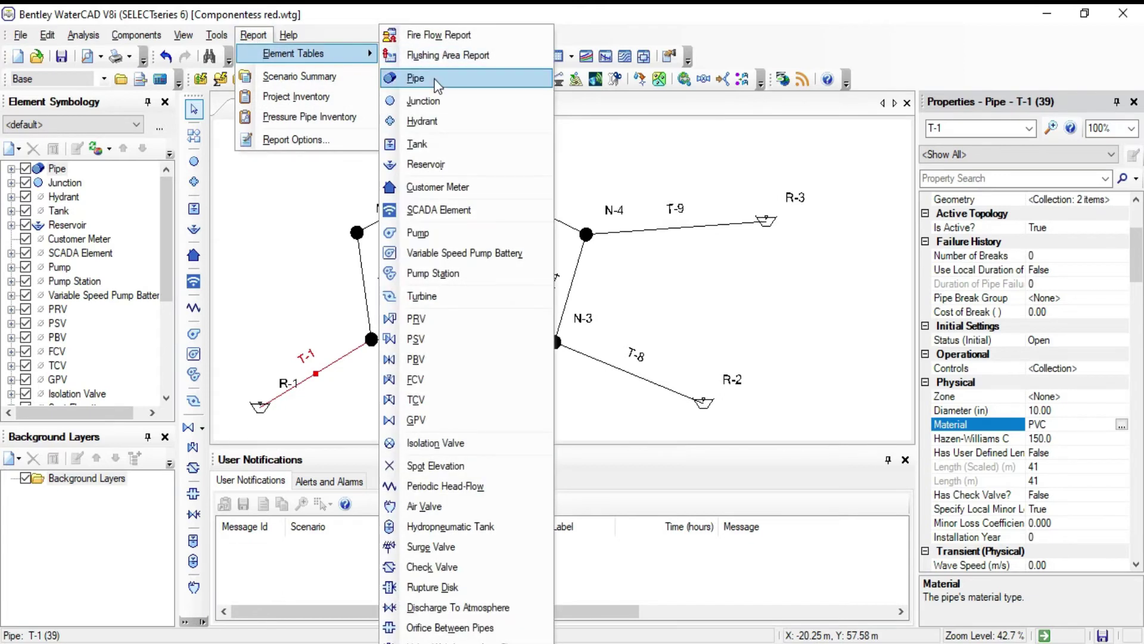
left_click(437, 79)
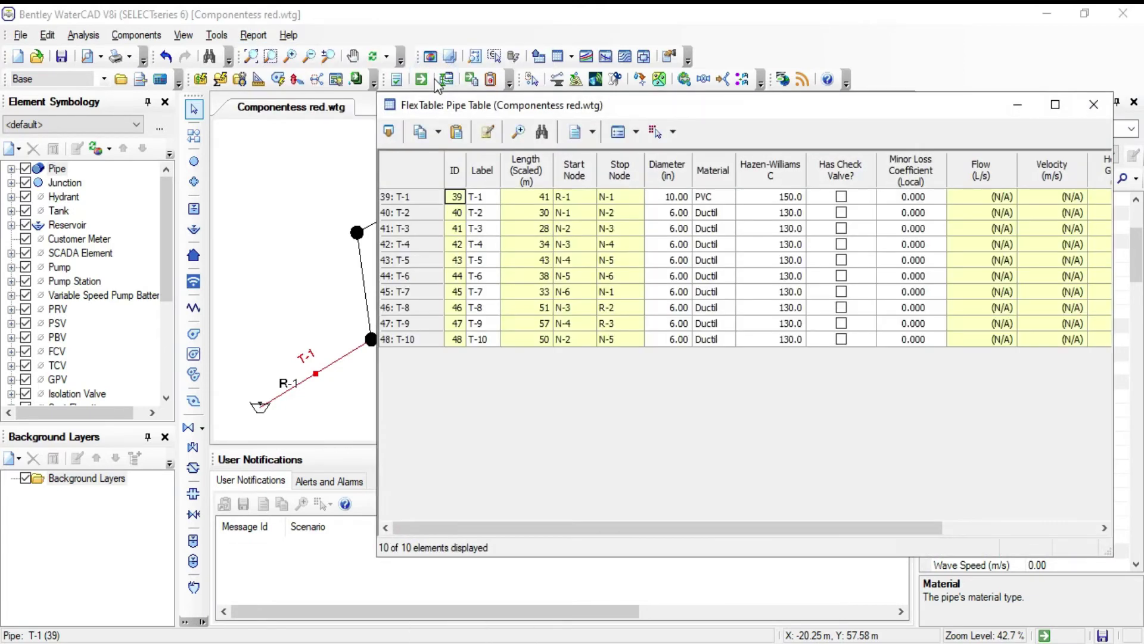
left_click_drag(614, 109, 374, 109)
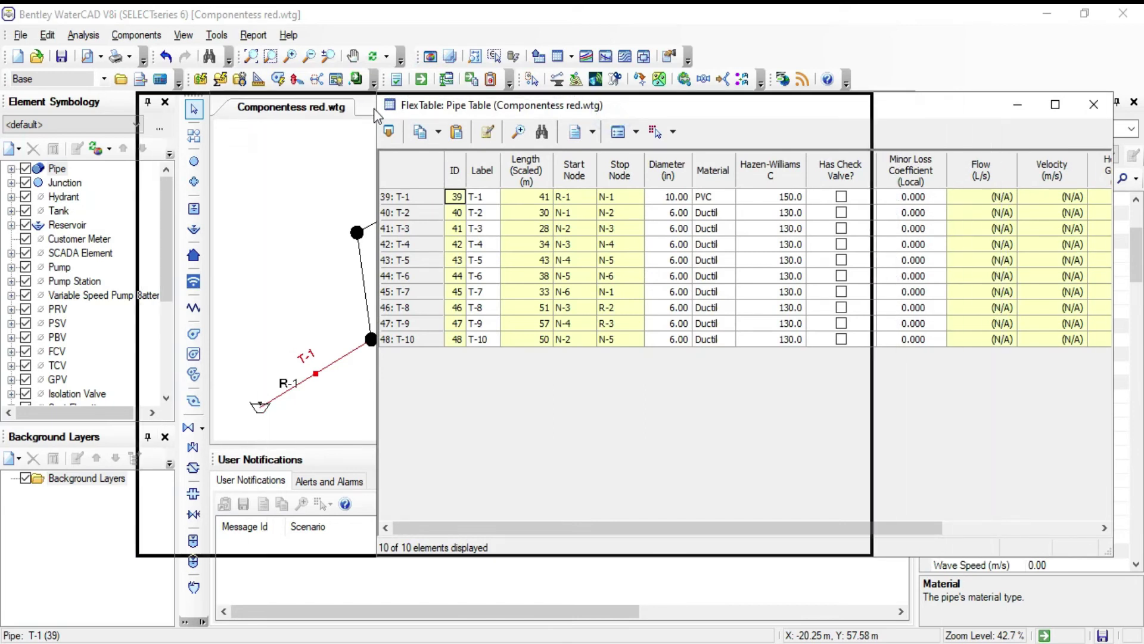
left_click_drag(874, 233, 942, 246)
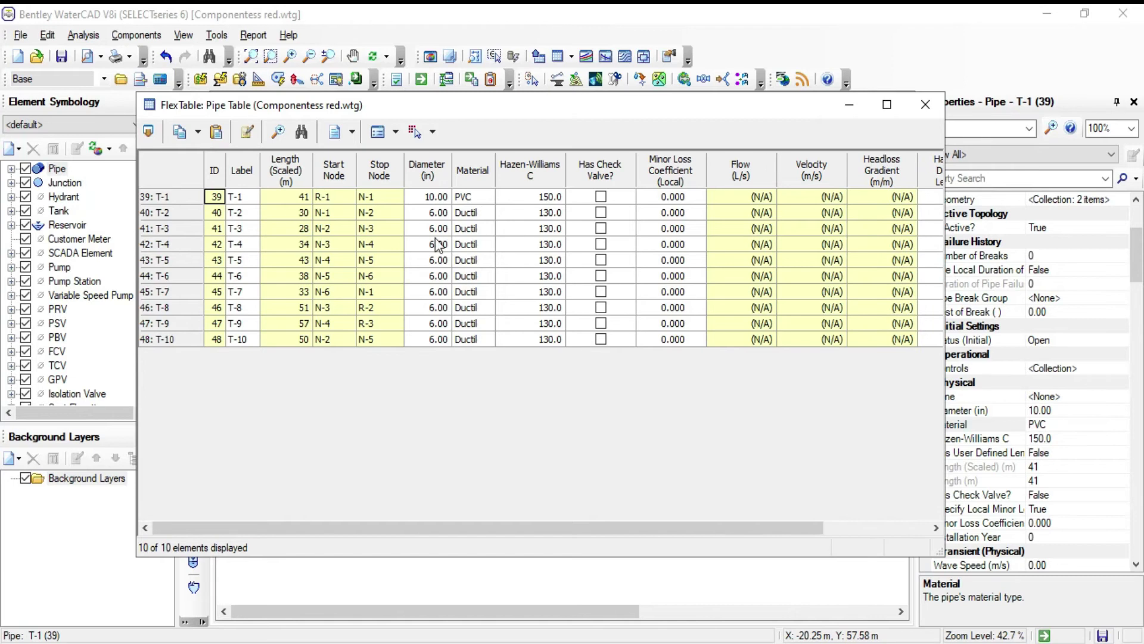
right_click(438, 182)
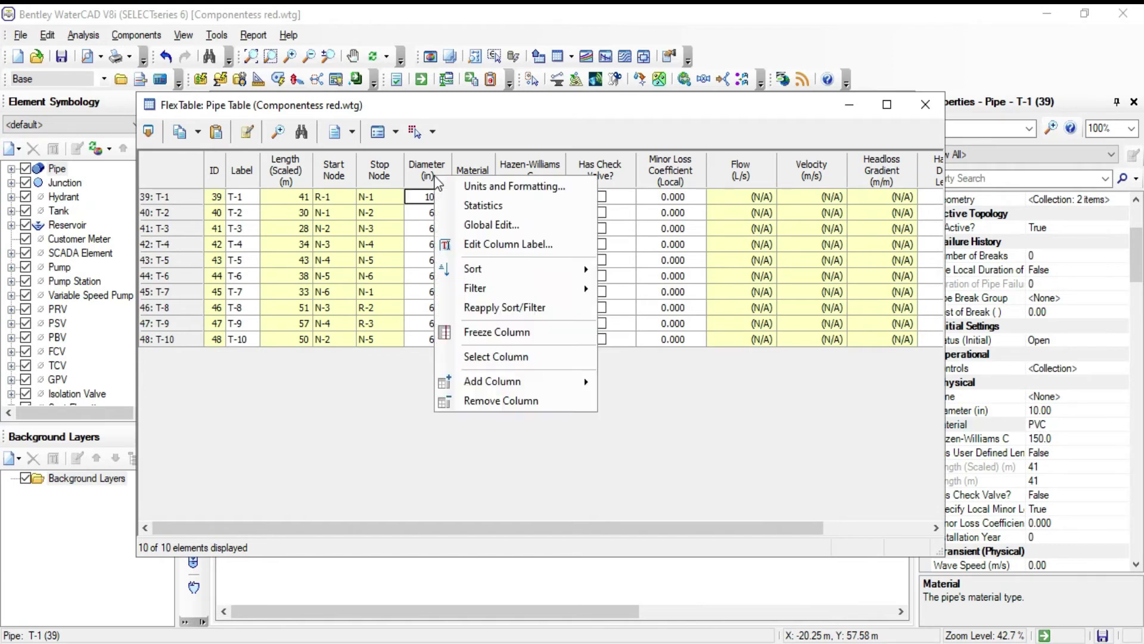
left_click(466, 187)
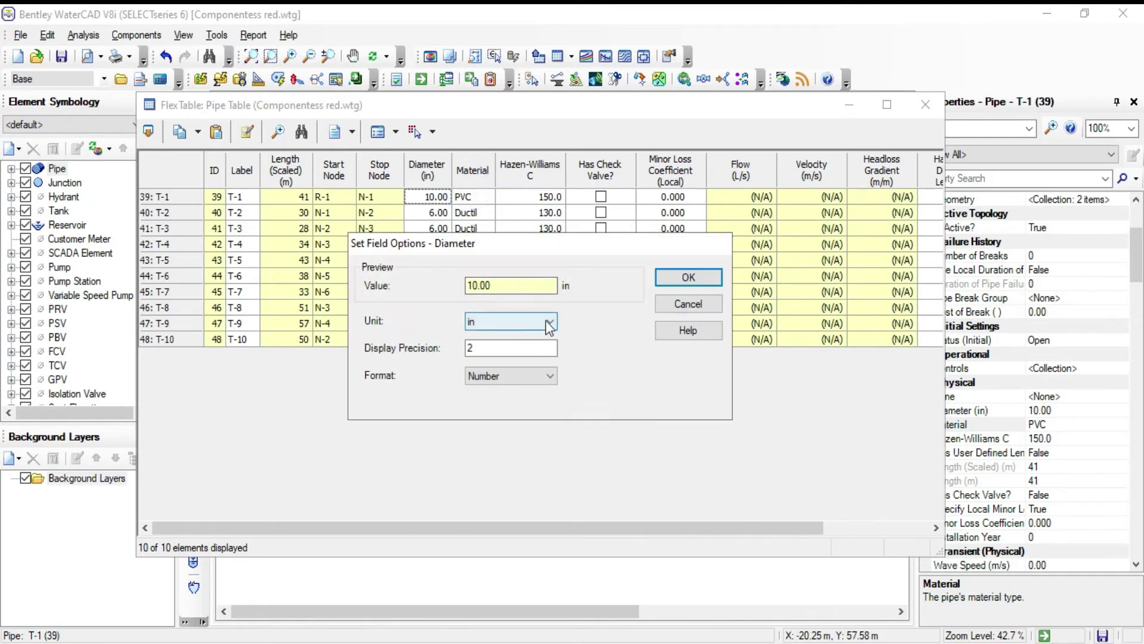
left_click(697, 278)
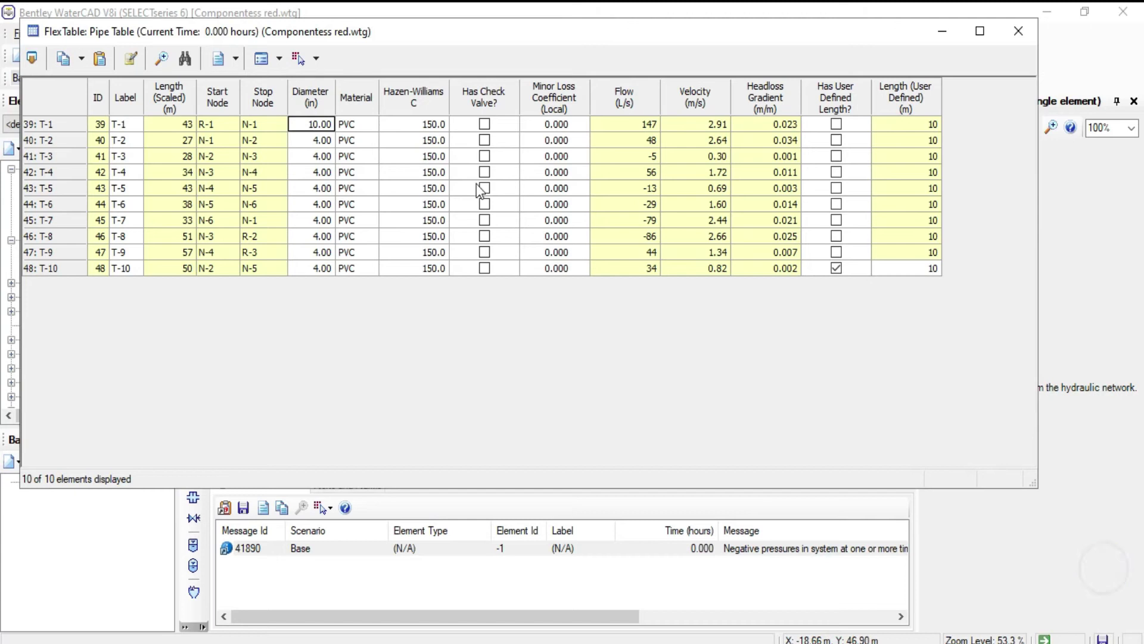
Step: Set the diameters of pipes T-2, T-3, T-4 and T-5 to 6 in in the pipe table
left_click(317, 125)
left_click(328, 142)
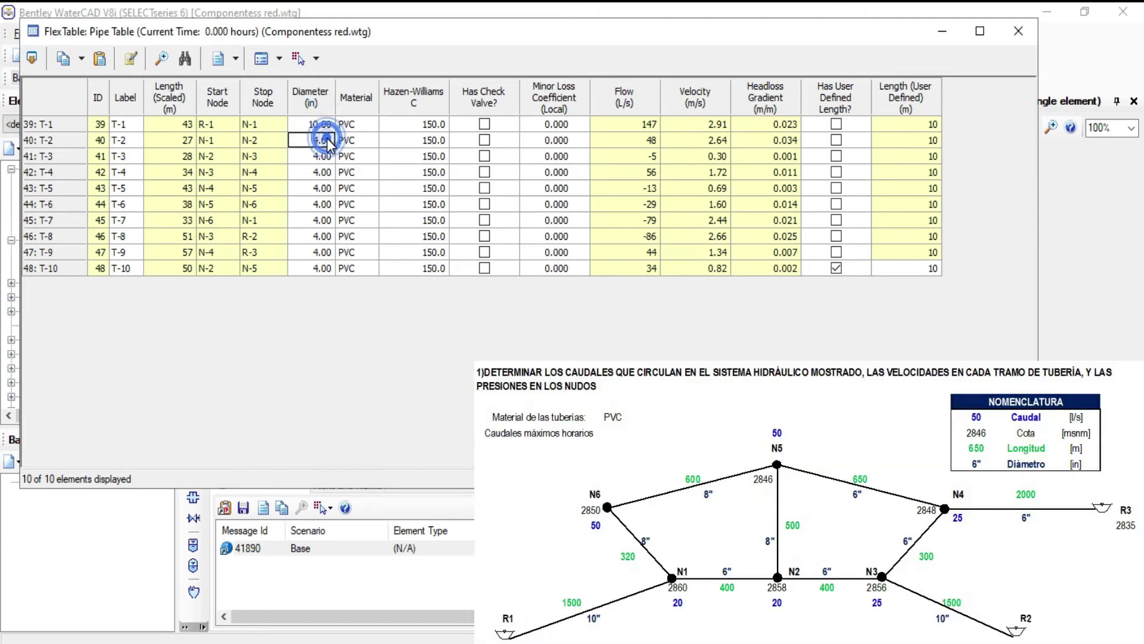
type("6")
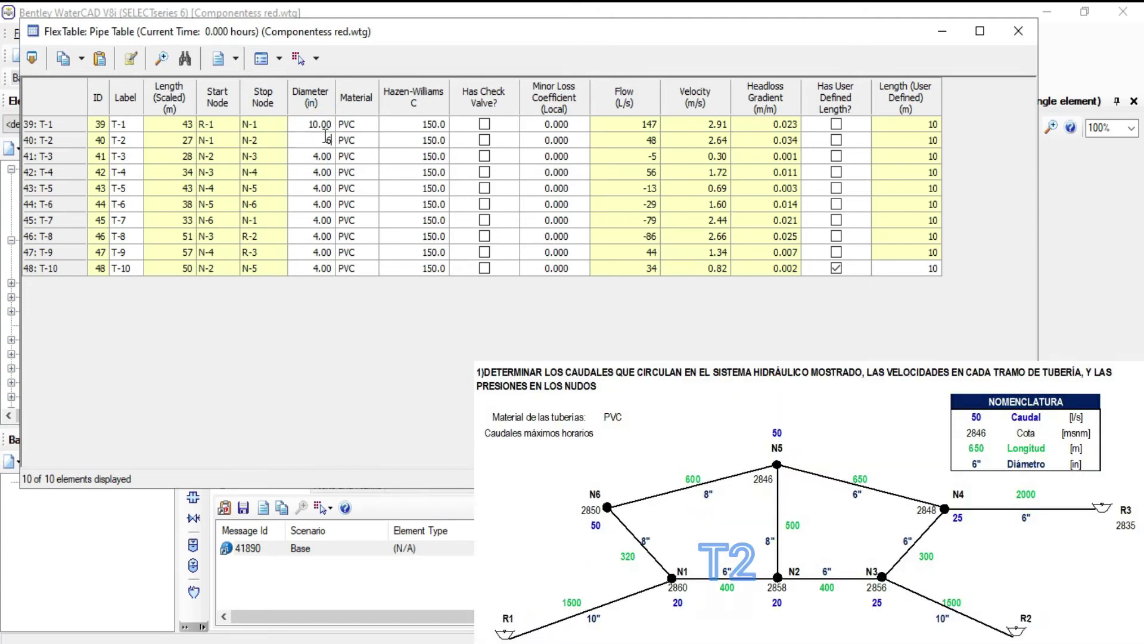
key("Return")
type("6")
key("Return")
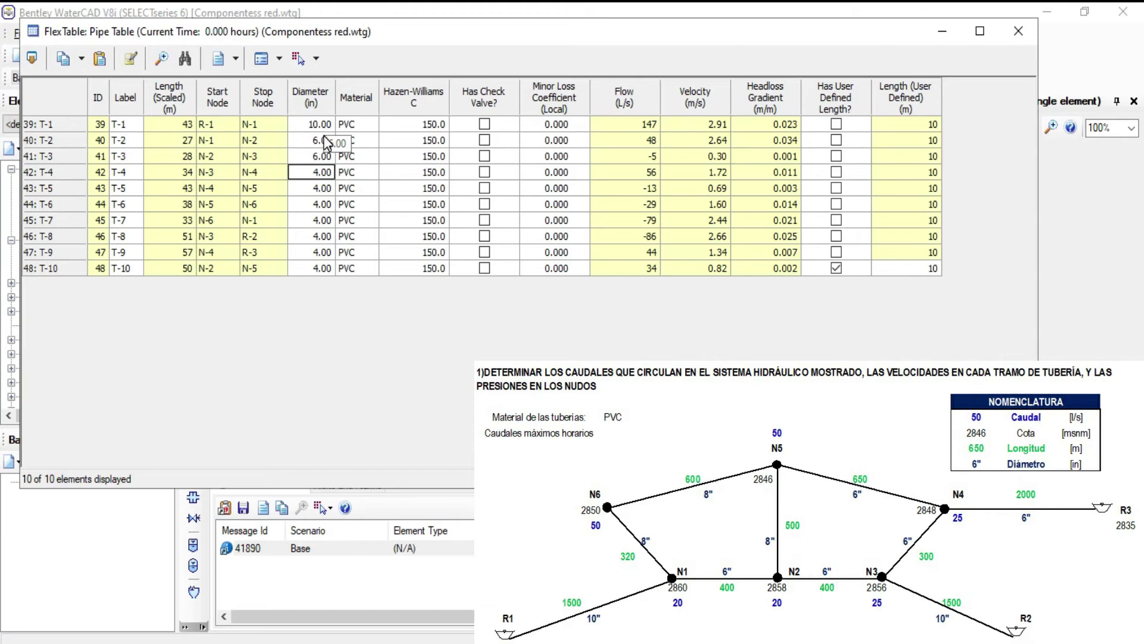
type("6")
key("Return")
type("6")
key("Return")
Step: Set the pipe diameters to 8 in for T-6, T-7 and T-10, 10 in for T-8, and 6 in for T-9
type("8")
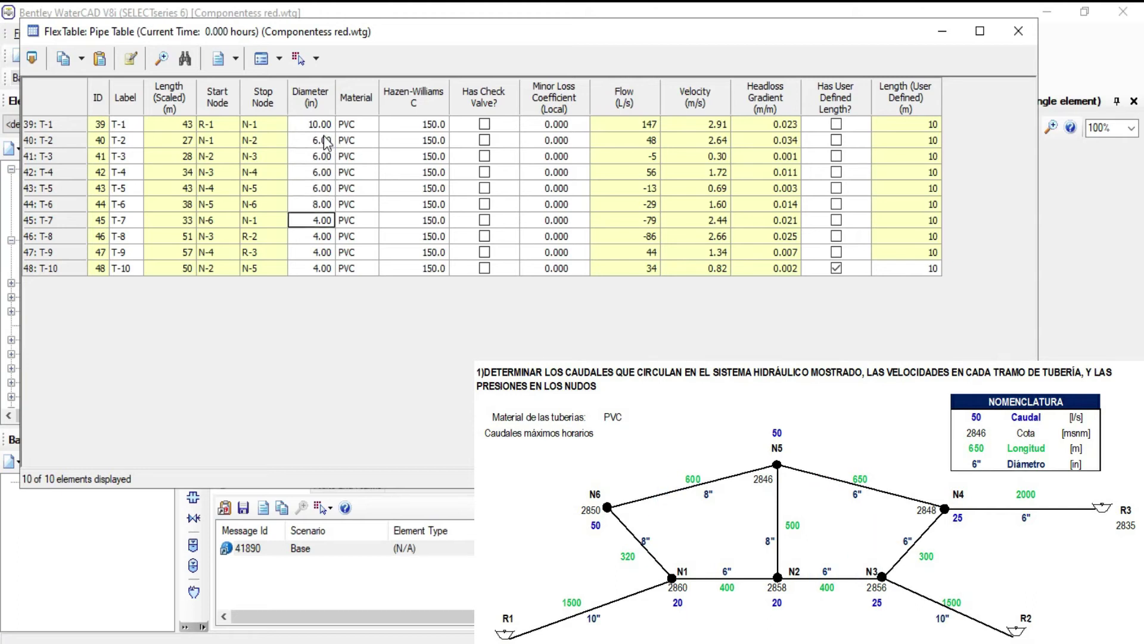
key("Return")
type("8")
key("Return")
type("10")
key("Return")
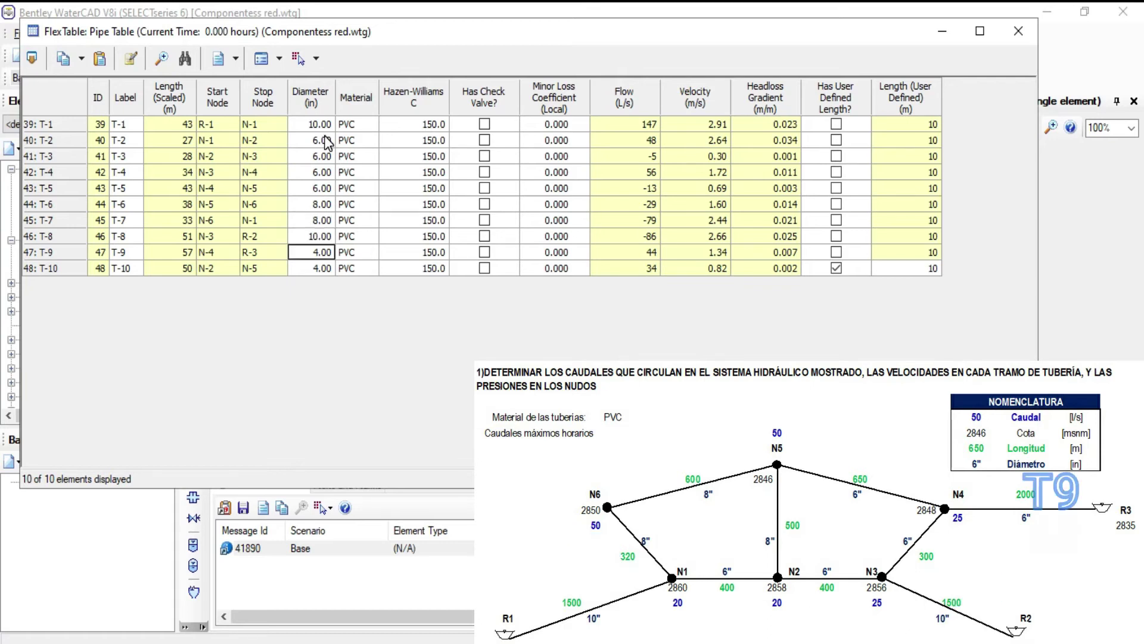
type("6")
key("Return")
type("8")
key("Return")
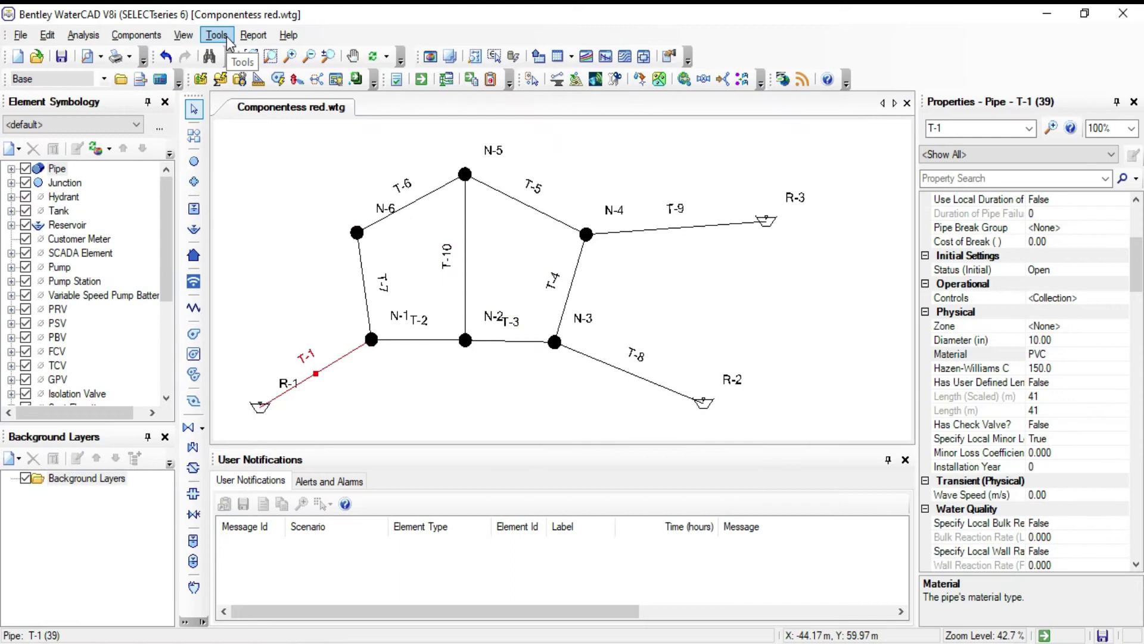
Step: Reopen the pipe element table, widen it, and enable Has User Defined Length for pipes T-1 through T-10
left_click(253, 36)
mouse_move(298, 53)
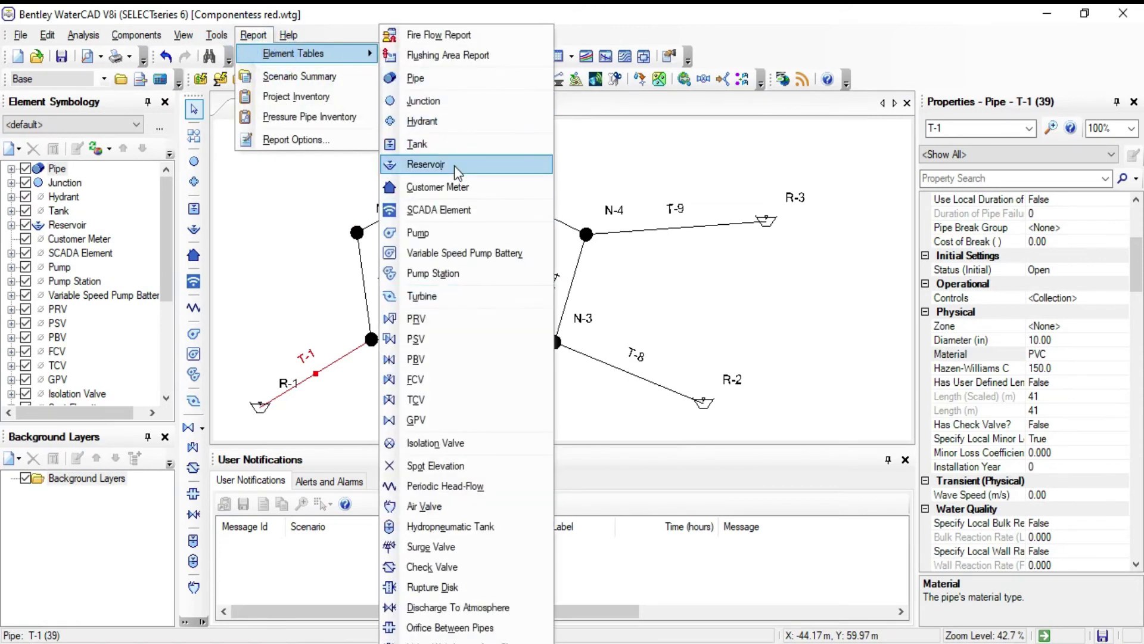
left_click(449, 83)
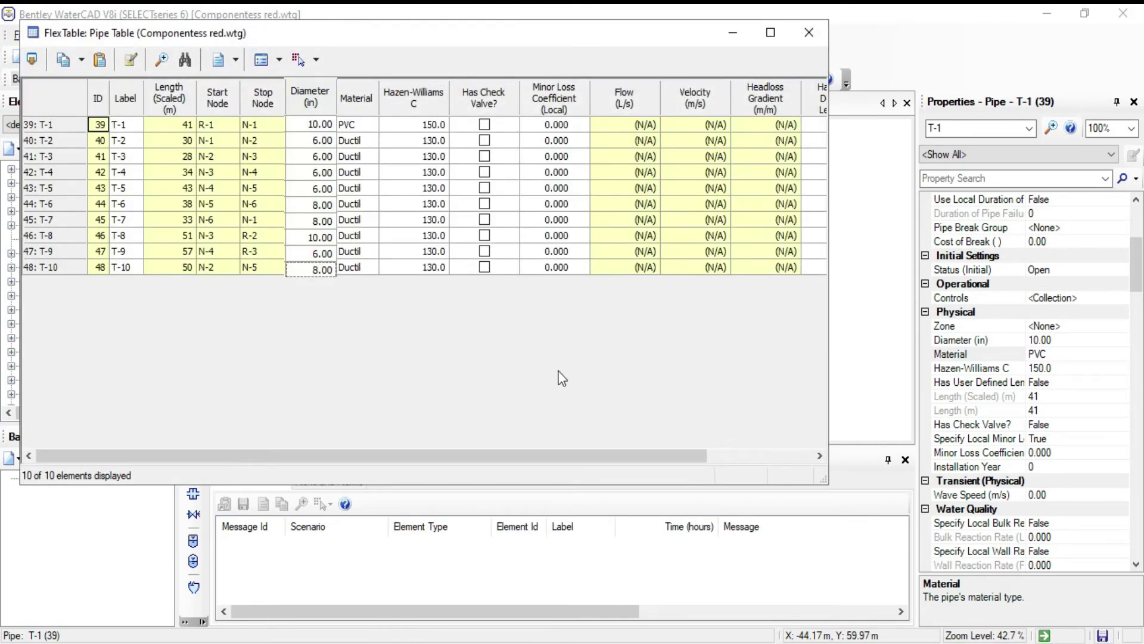
left_click_drag(829, 305, 1038, 346)
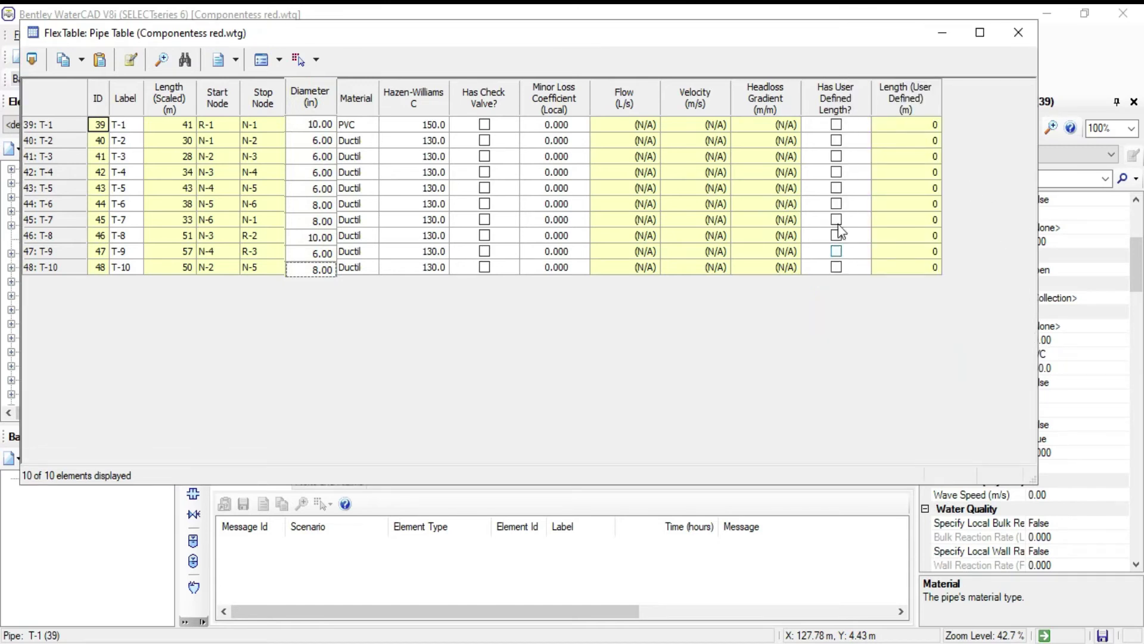
left_click(836, 125)
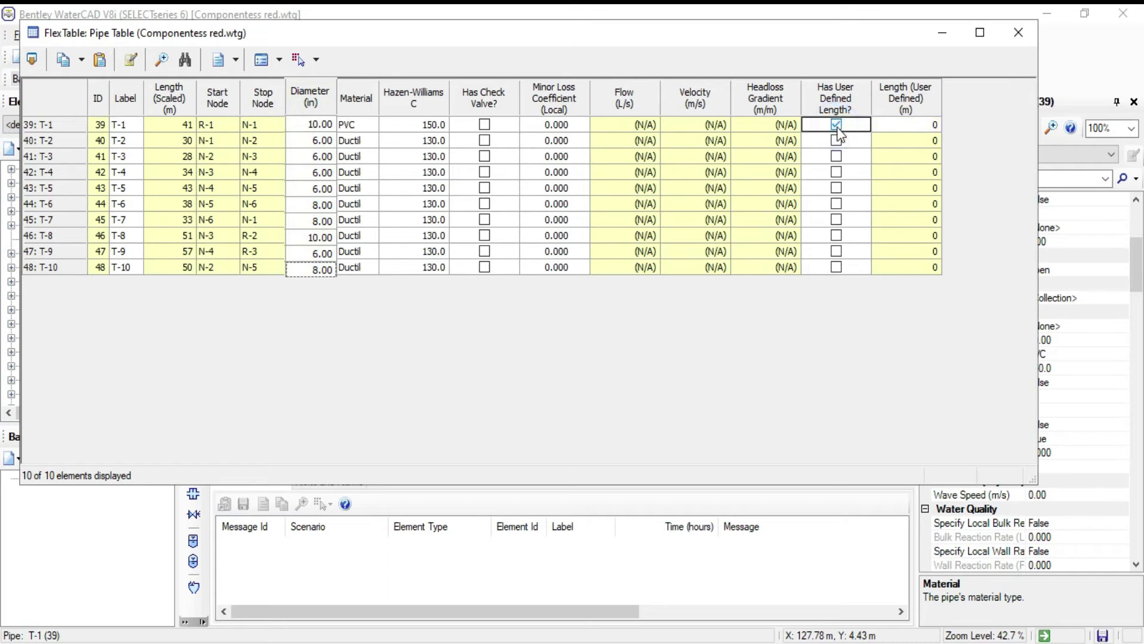
left_click(837, 156)
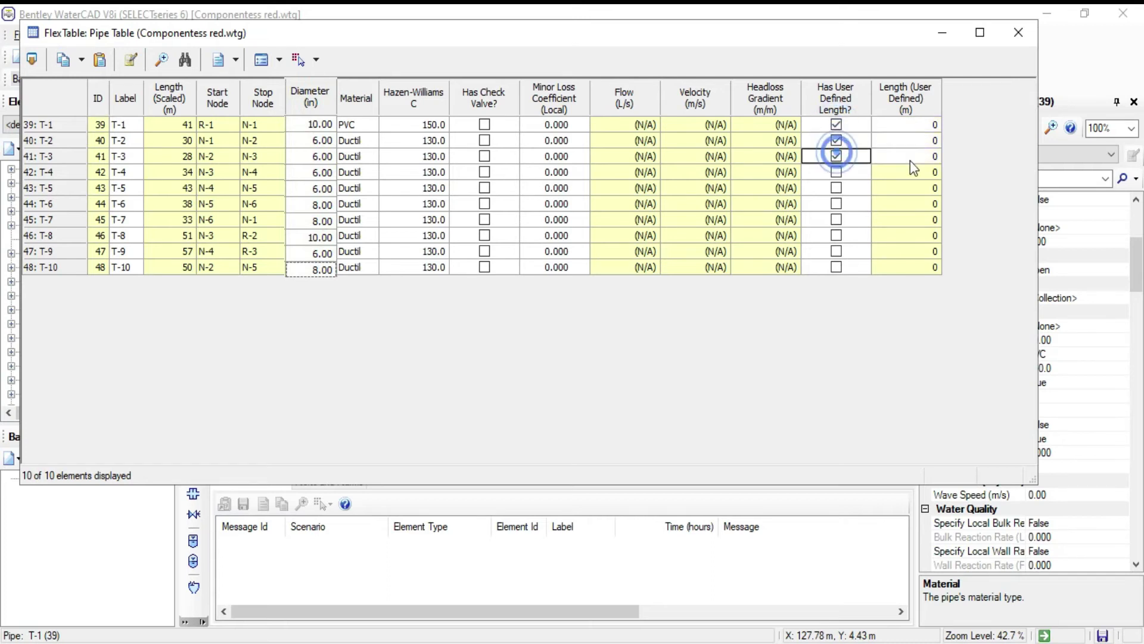
left_click(836, 173)
left_click(837, 188)
left_click(837, 204)
left_click(836, 219)
left_click(837, 235)
left_click(837, 251)
left_click(837, 267)
Step: Set the user-defined lengths to 1500 m for T-1, 400 m for T-2 and T-3, 300 m for T-4, and 650 m for T-5
left_click(921, 125)
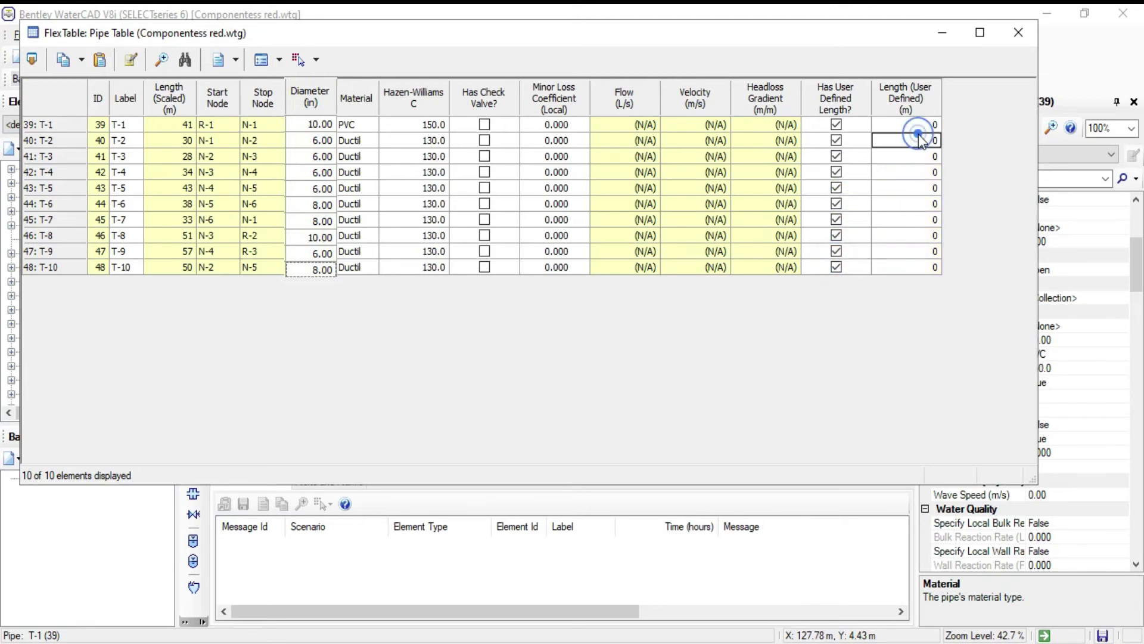
type("1,")
type("500")
key("Return")
type("4")
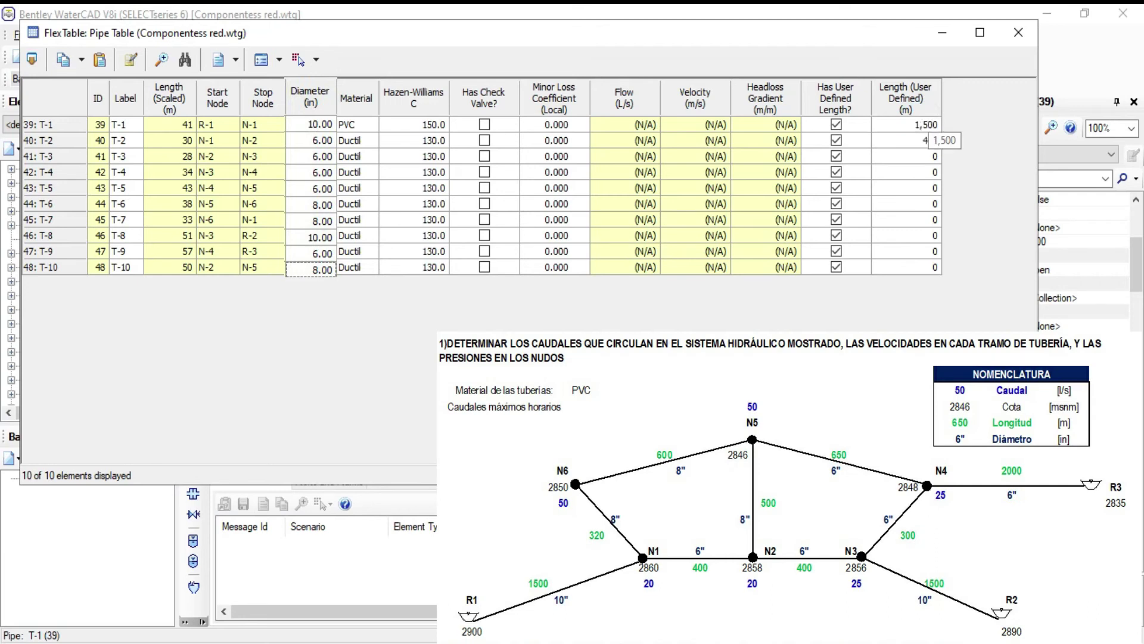
type("00")
key("Return")
type("400")
key("Return")
type("30")
key("Return")
type("650")
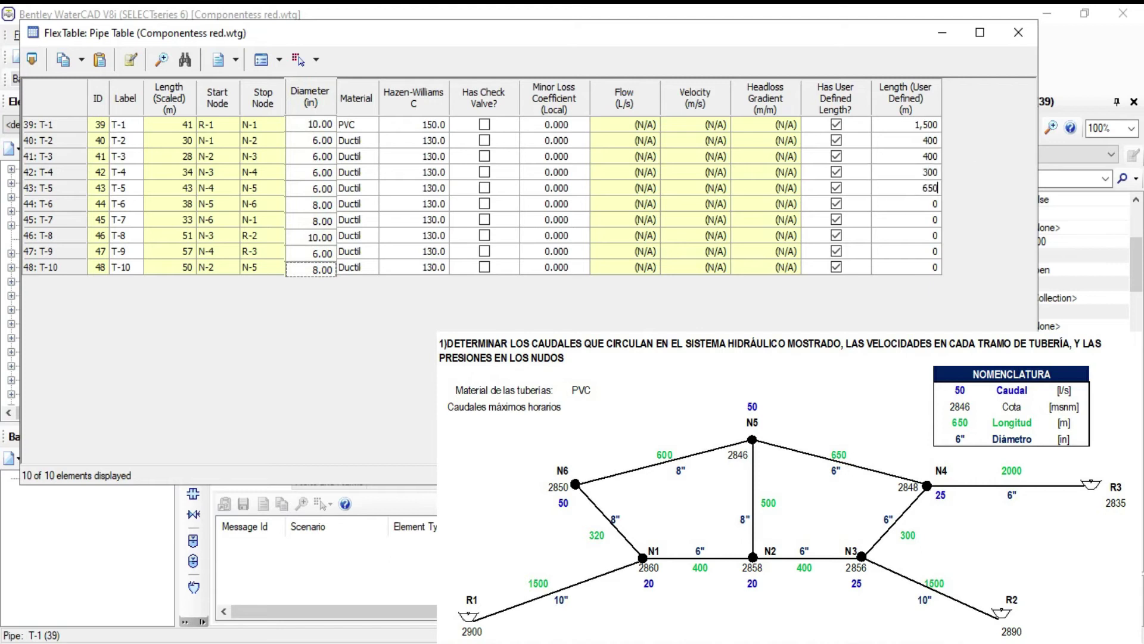
key("Return")
Step: Set the lengths of T-6 to T-10 to 600, 320, 1500, 2000 and 500 m respectively, and close the pipe table
type("600")
key("Return")
type("320")
key("Return")
type("1500")
key("Return")
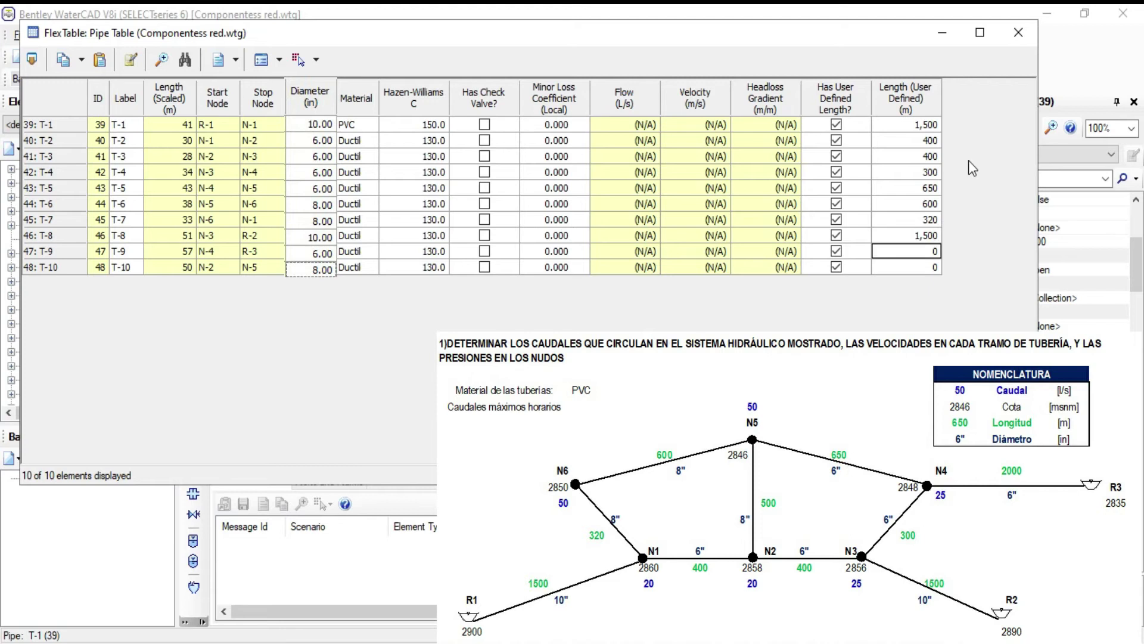
type("2000")
key("Return")
type("500")
key("Return")
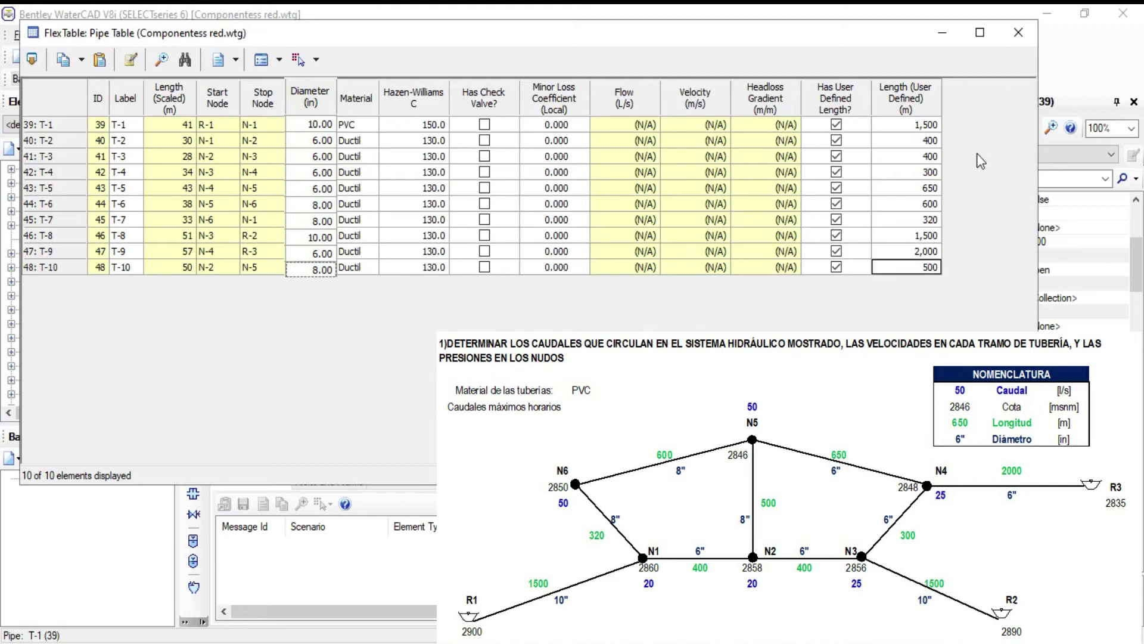
left_click(1013, 33)
Step: Check the properties of pipes T-3 and T-4, choosing True for T-4's Has User Defined Length option
left_click(537, 341)
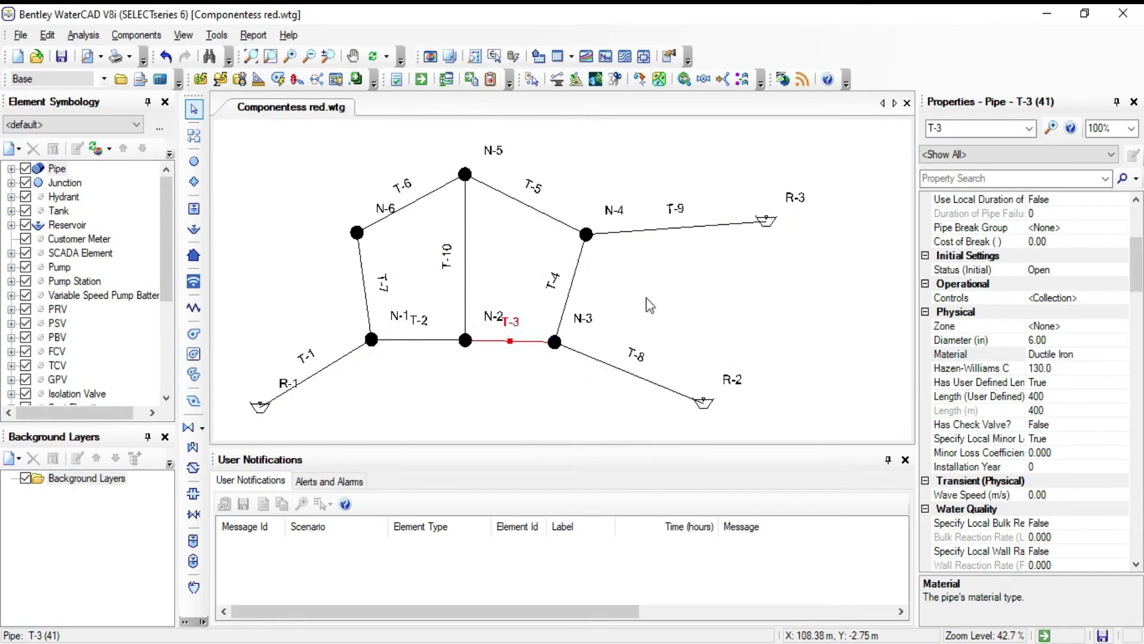
left_click(575, 274)
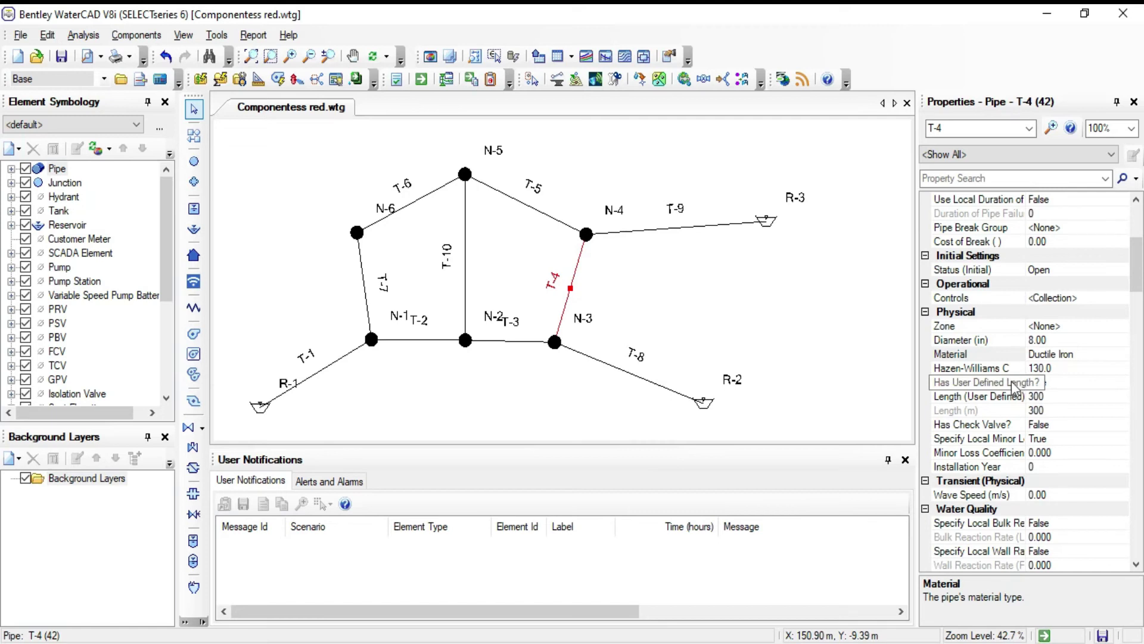
left_click(1073, 382)
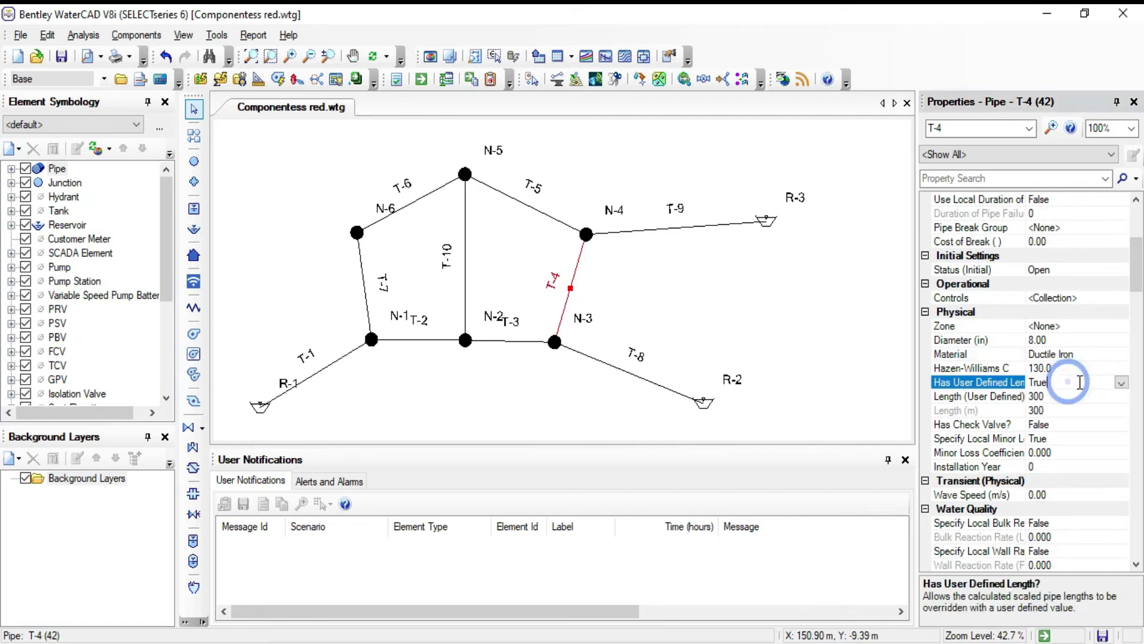
left_click(1122, 384)
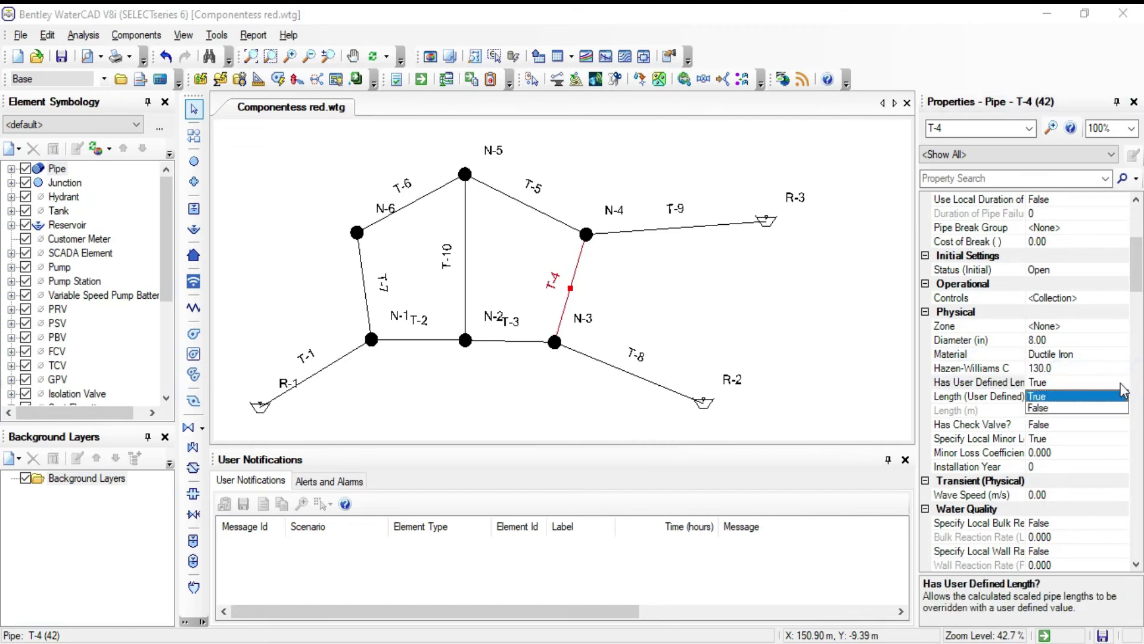
left_click(1100, 396)
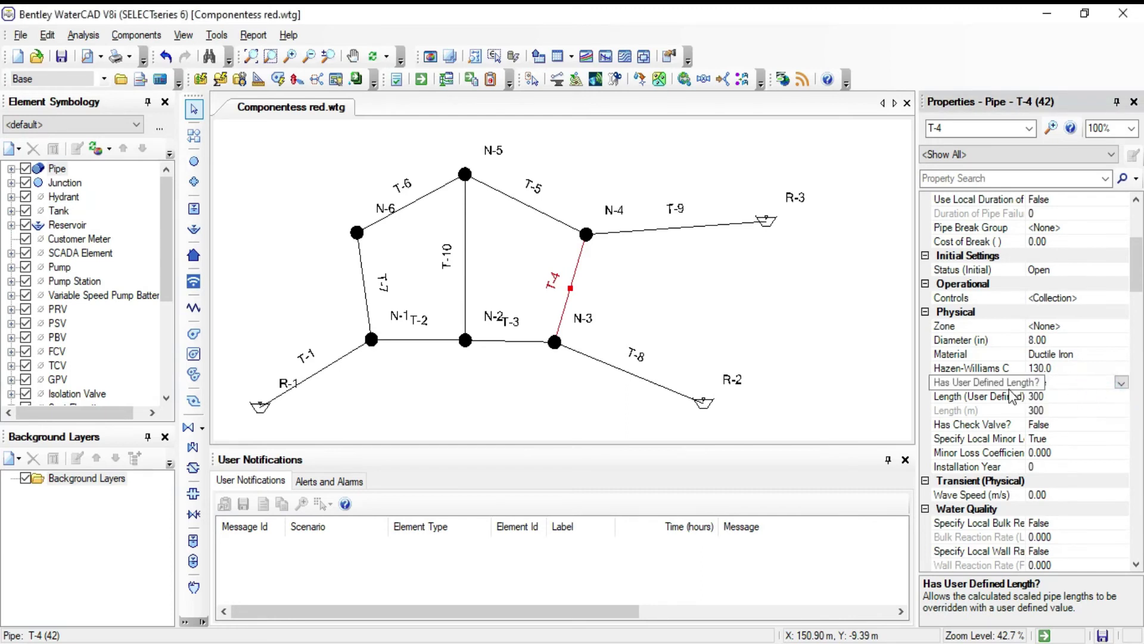
left_click(684, 313)
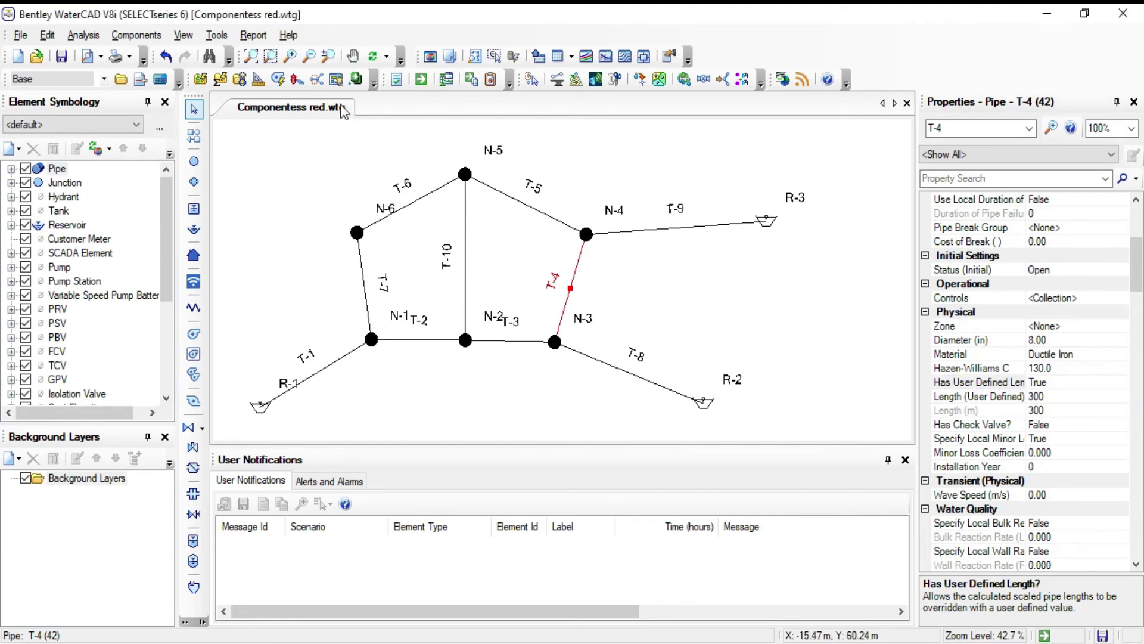
Step: Reopen the pipe element table and assign pipe T-2 the PVC material from MaterialLibrary.xml
left_click(254, 35)
mouse_move(286, 52)
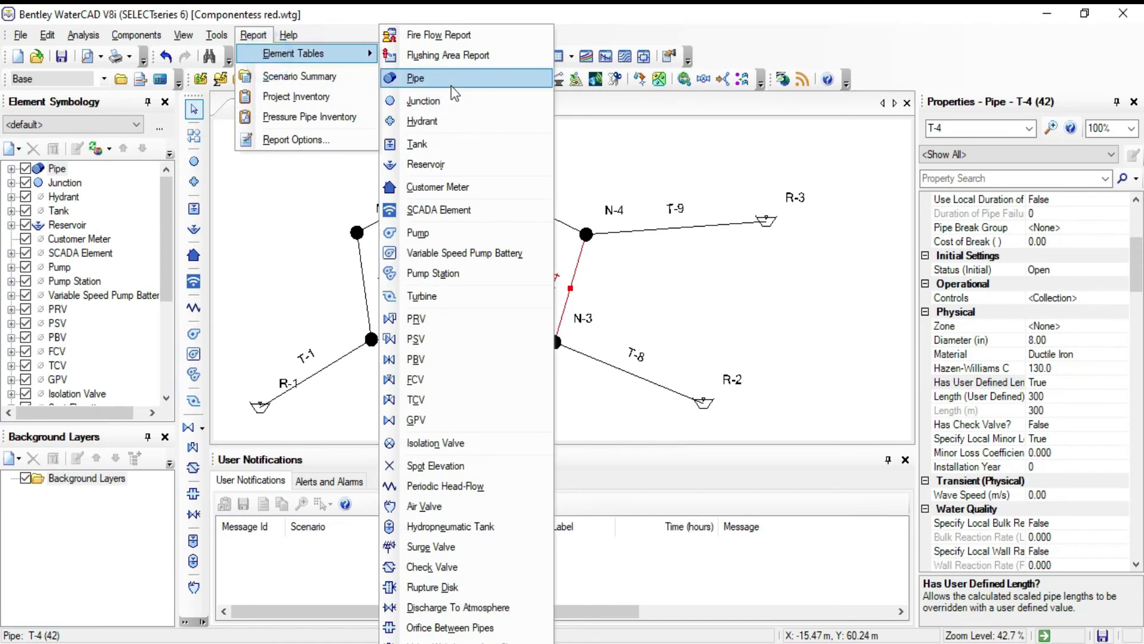
left_click(417, 77)
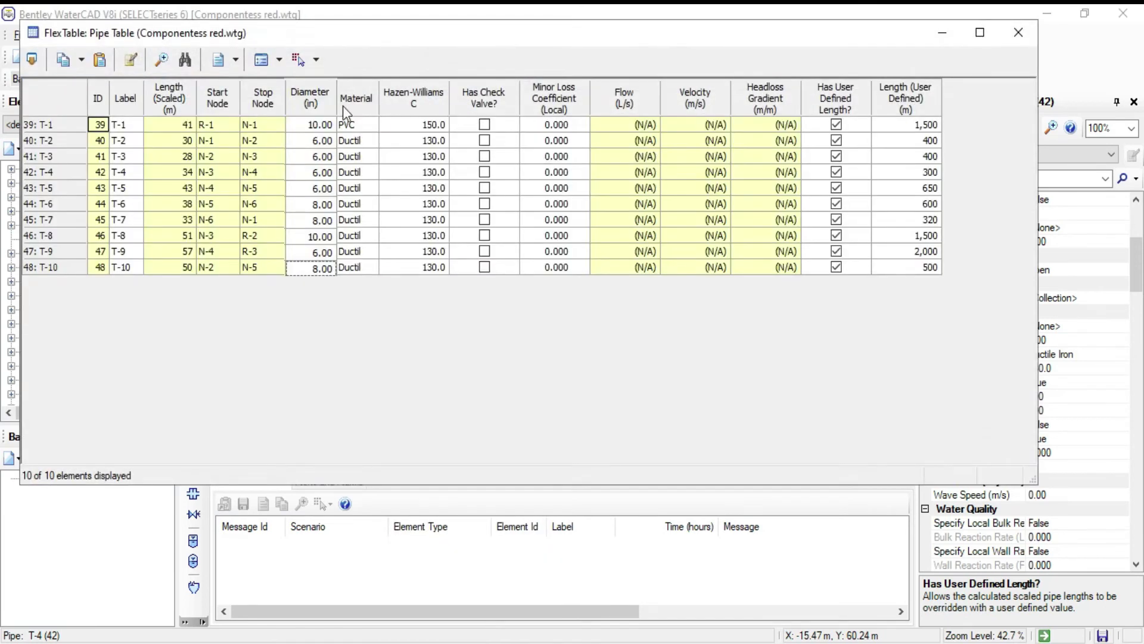
left_click(369, 141)
left_click(374, 141)
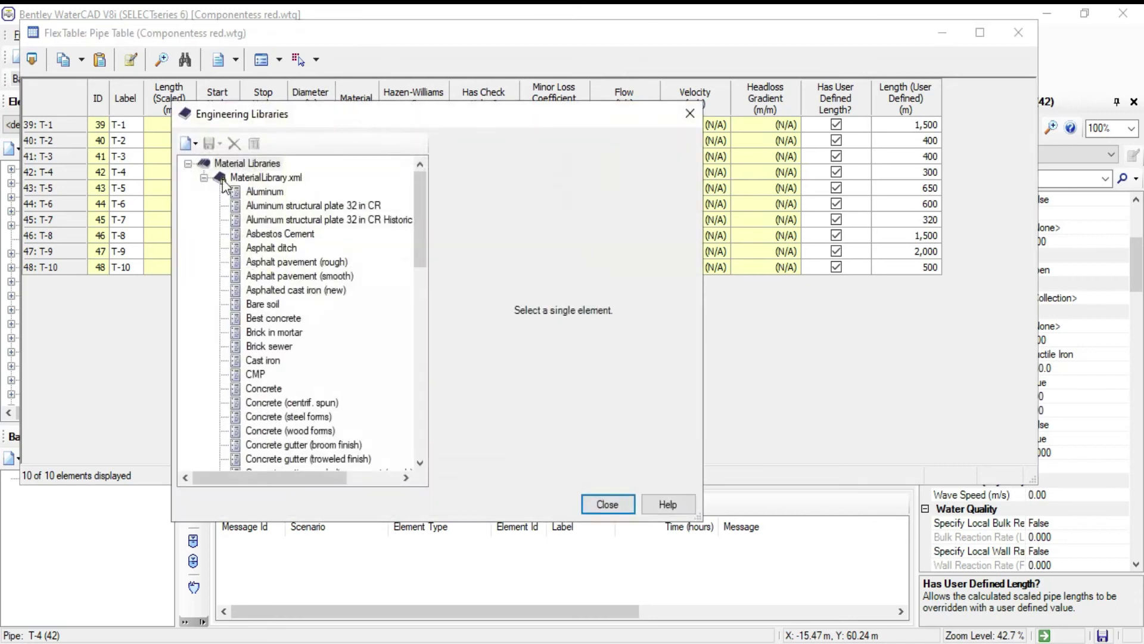
scroll(262, 271, "down", 8)
left_click(255, 374)
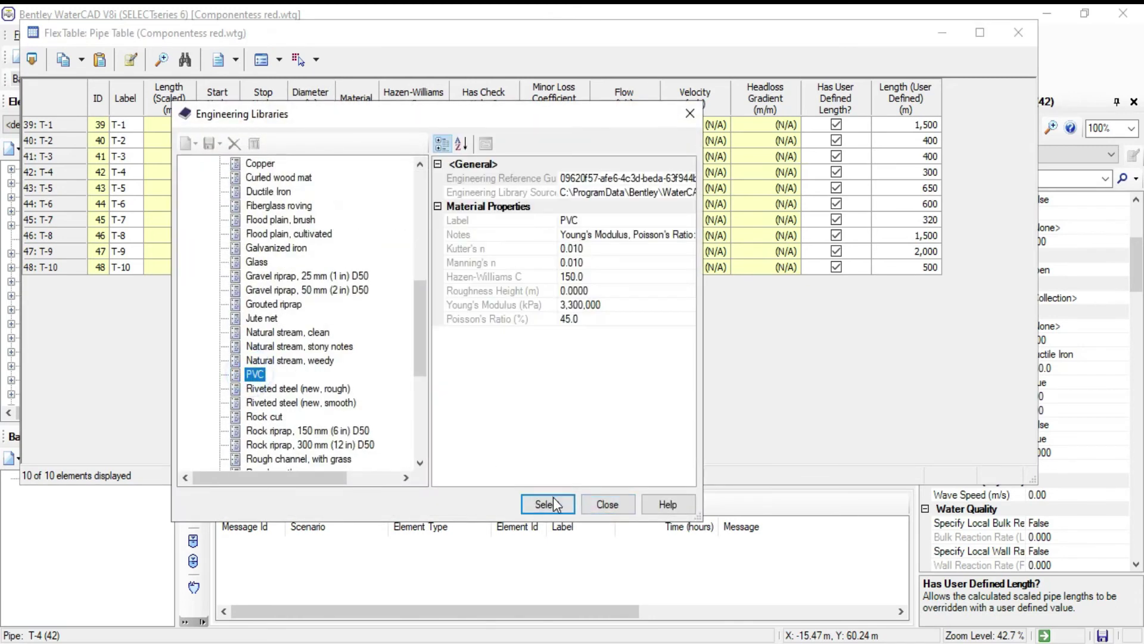
left_click(553, 497)
Step: Assign the PVC material to the remaining pipes, T-3 to T-10, and close the pipe table
left_click(358, 156)
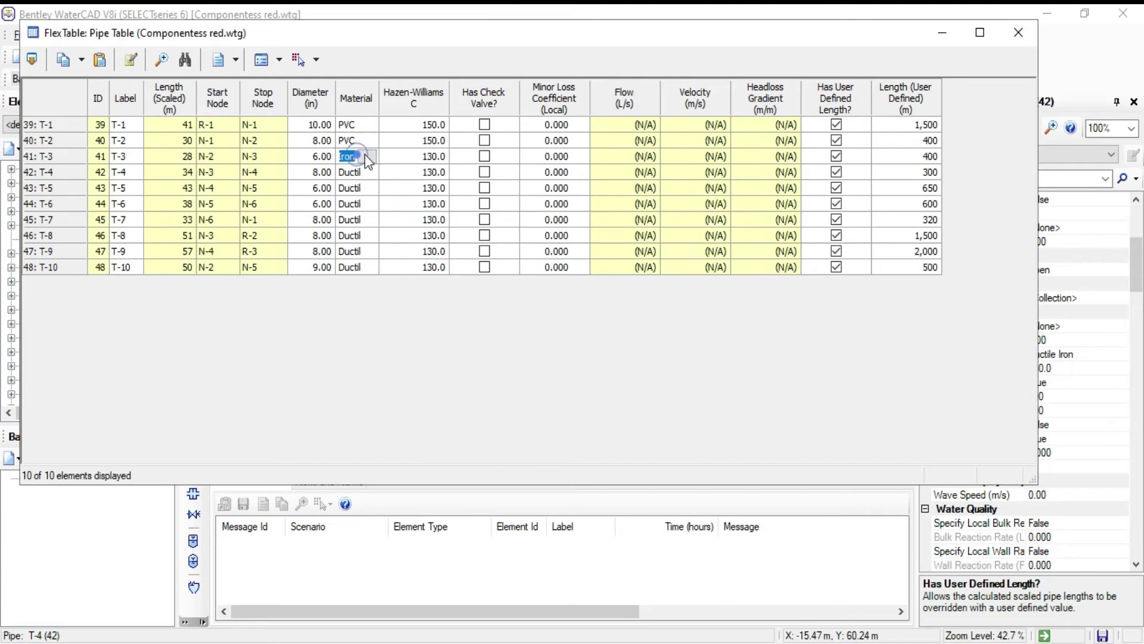
key("Up")
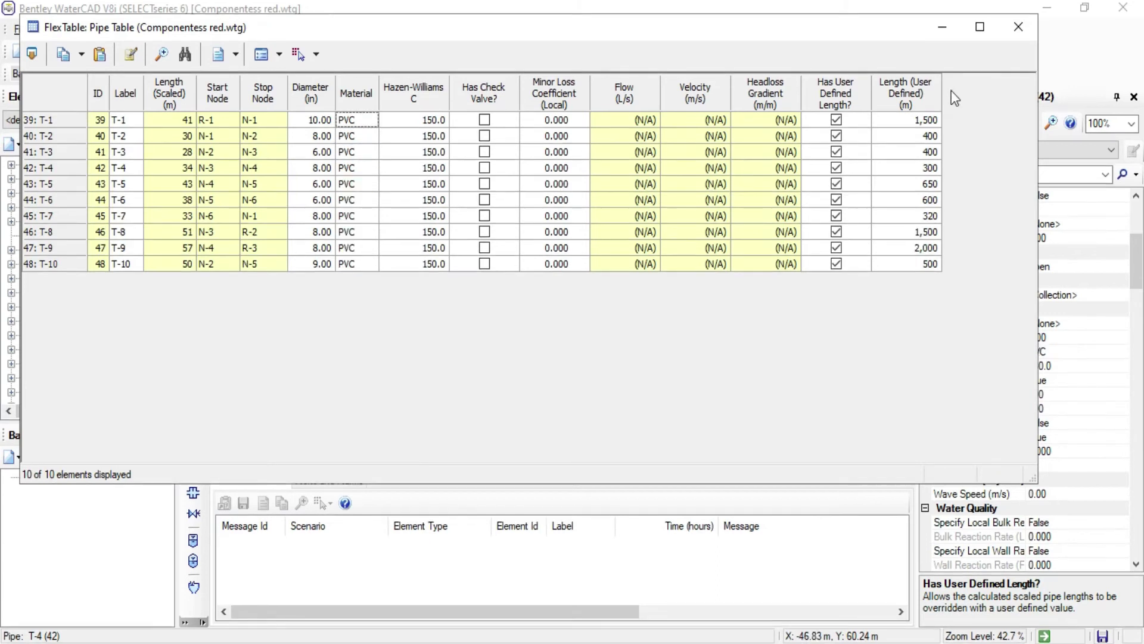
left_click(1014, 34)
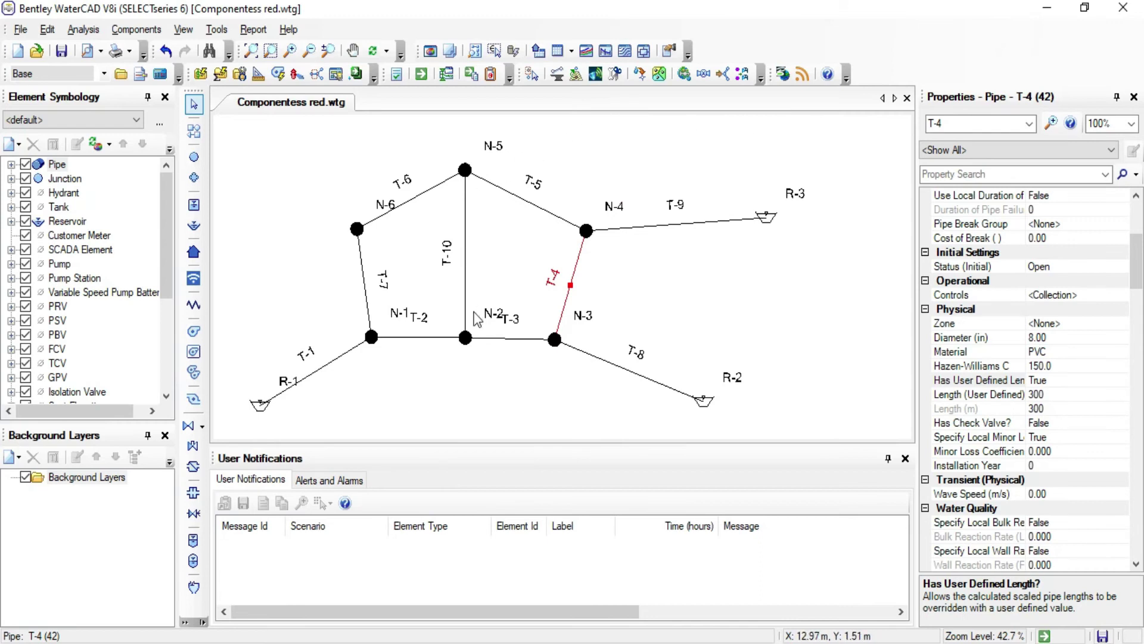
Step: Add a 20 L/s base demand with a Fixed pattern to junction N-1's demand collection
left_click_drag(372, 338, 383, 348)
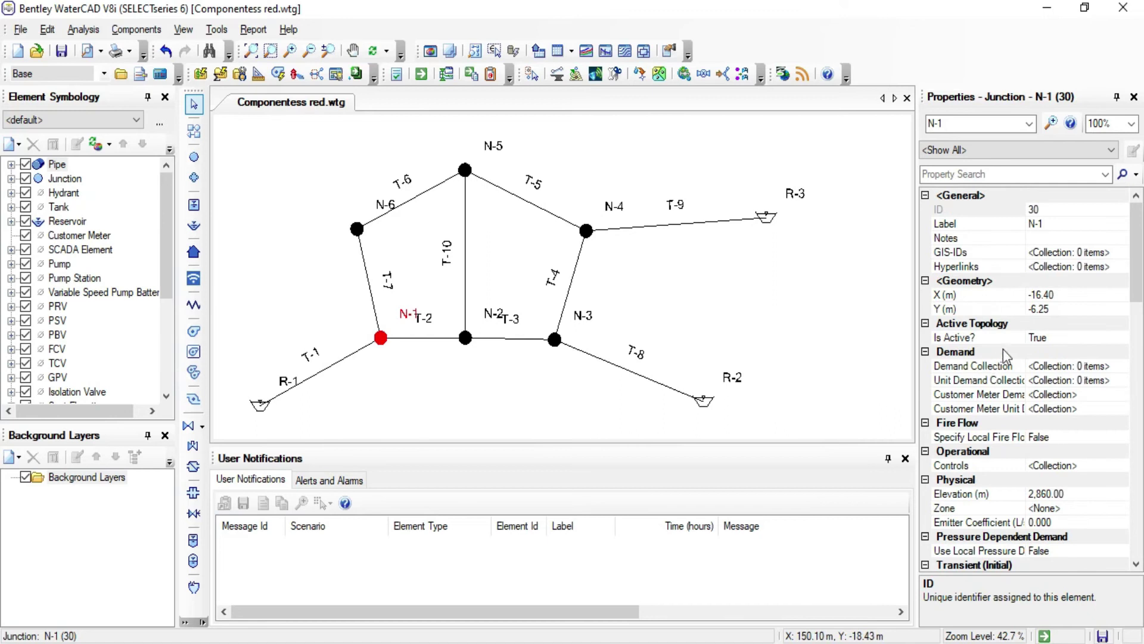
left_click(1067, 366)
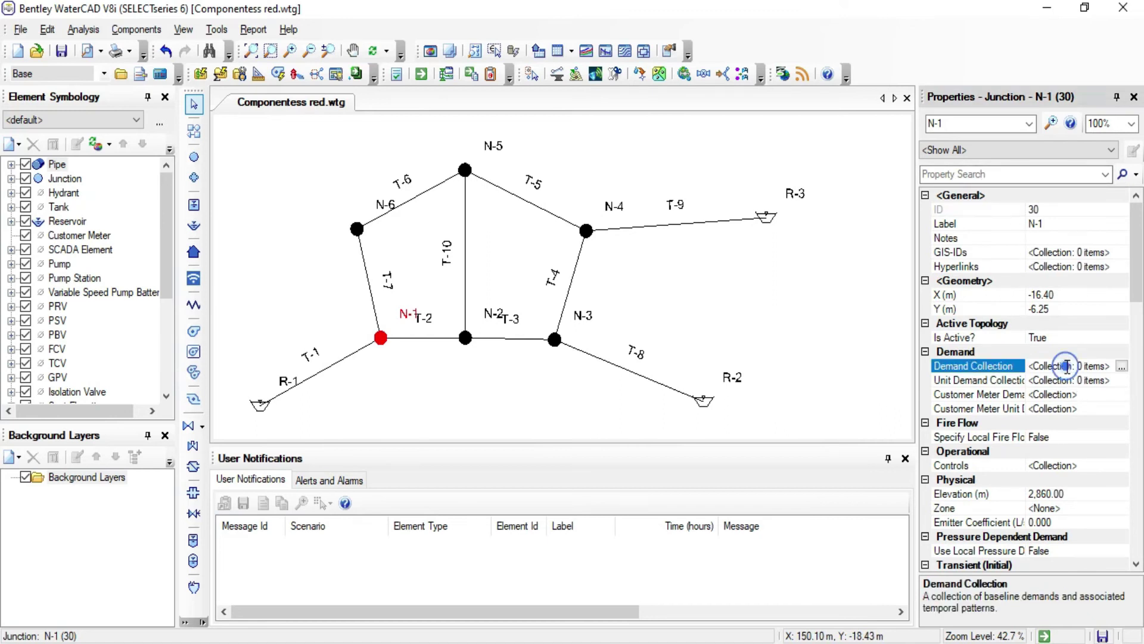
left_click(1122, 366)
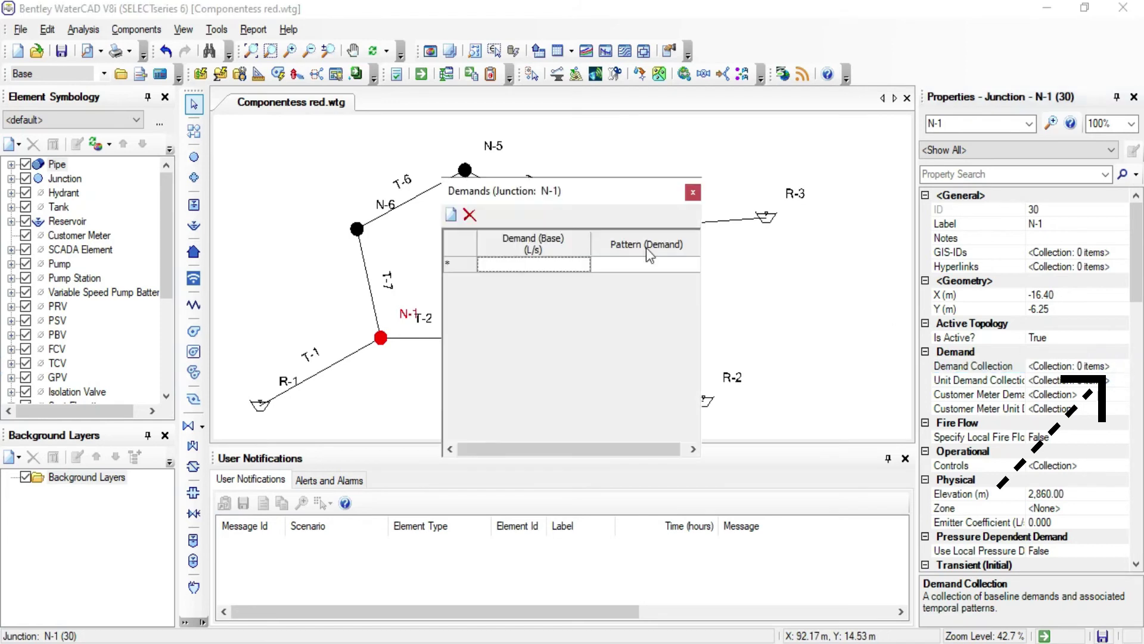
left_click_drag(554, 196, 715, 206)
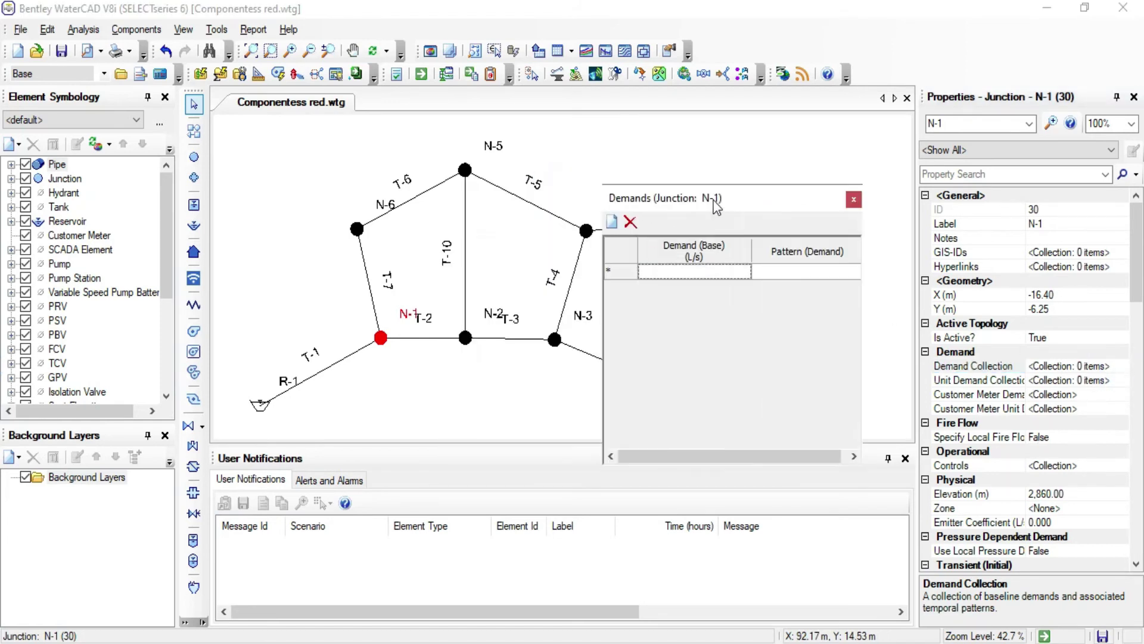
left_click(689, 274)
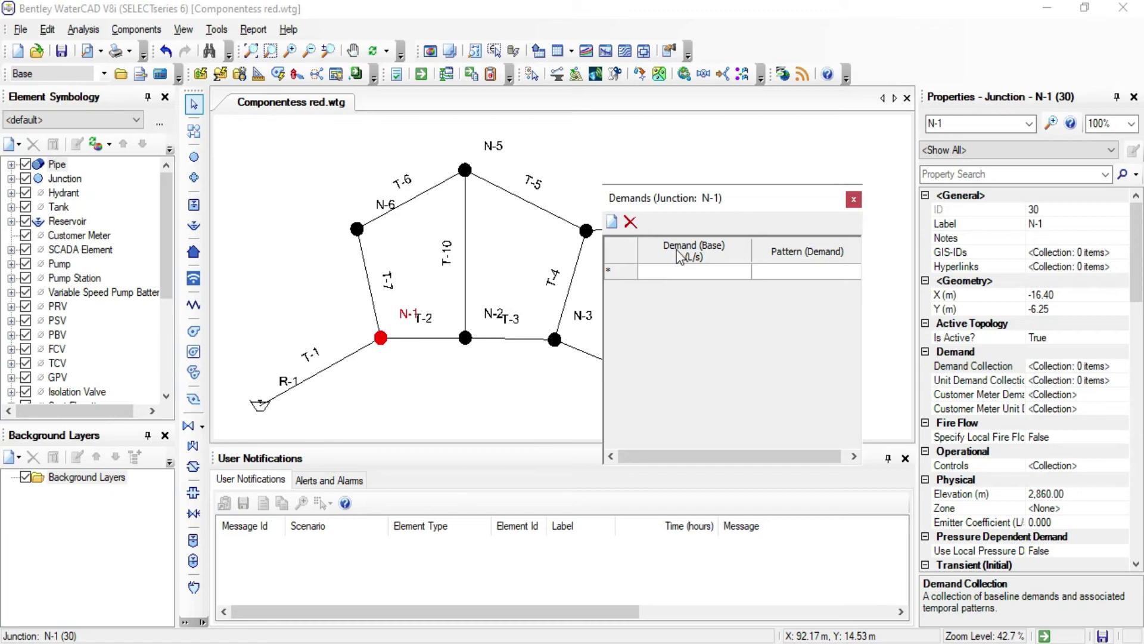
key("Return")
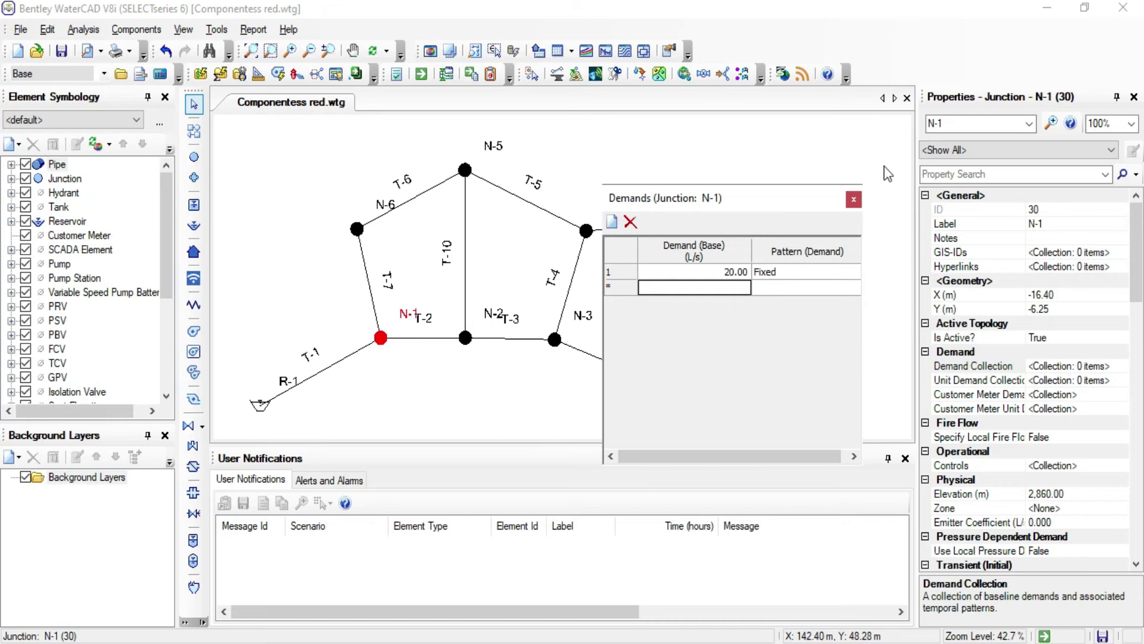
left_click(853, 199)
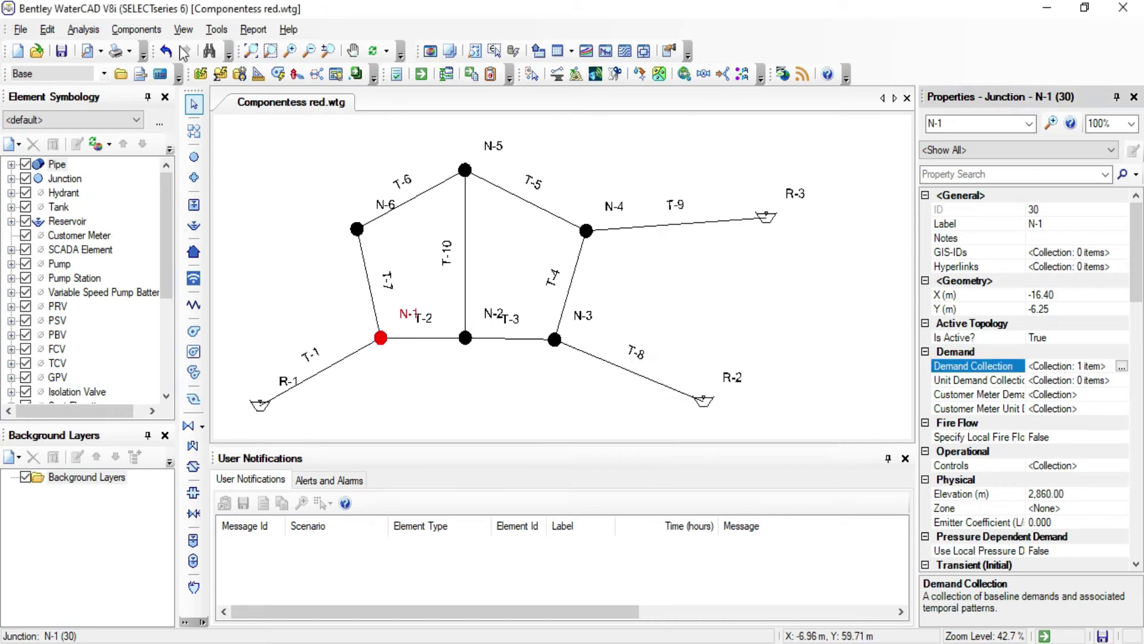
Step: Open the Demand Control Center and initialize demands for all elements
left_click(216, 29)
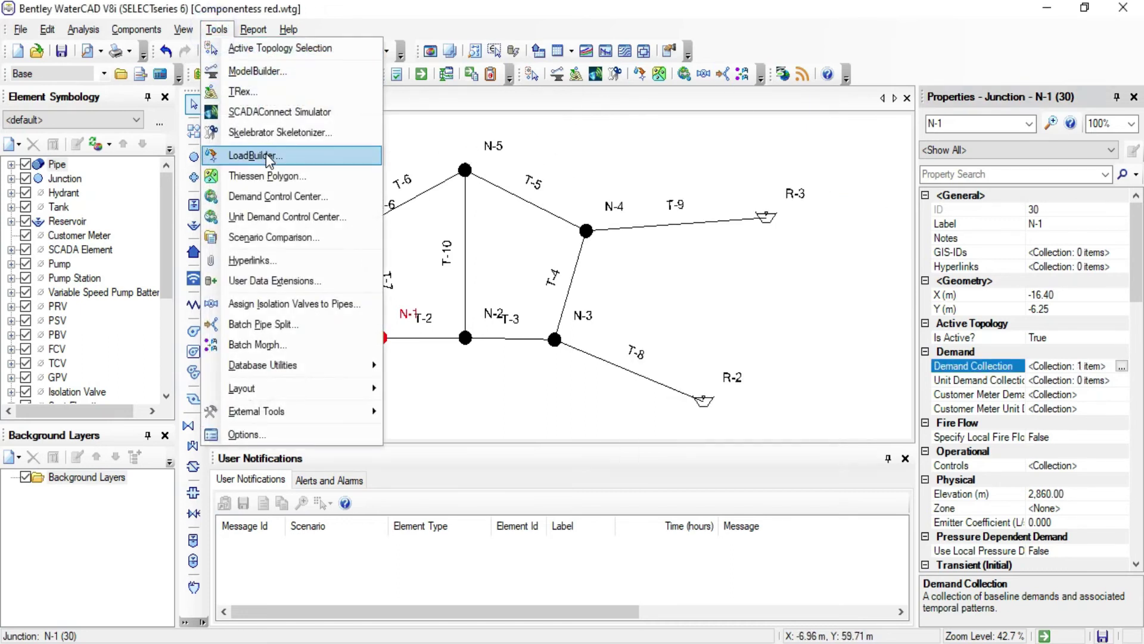
left_click(271, 196)
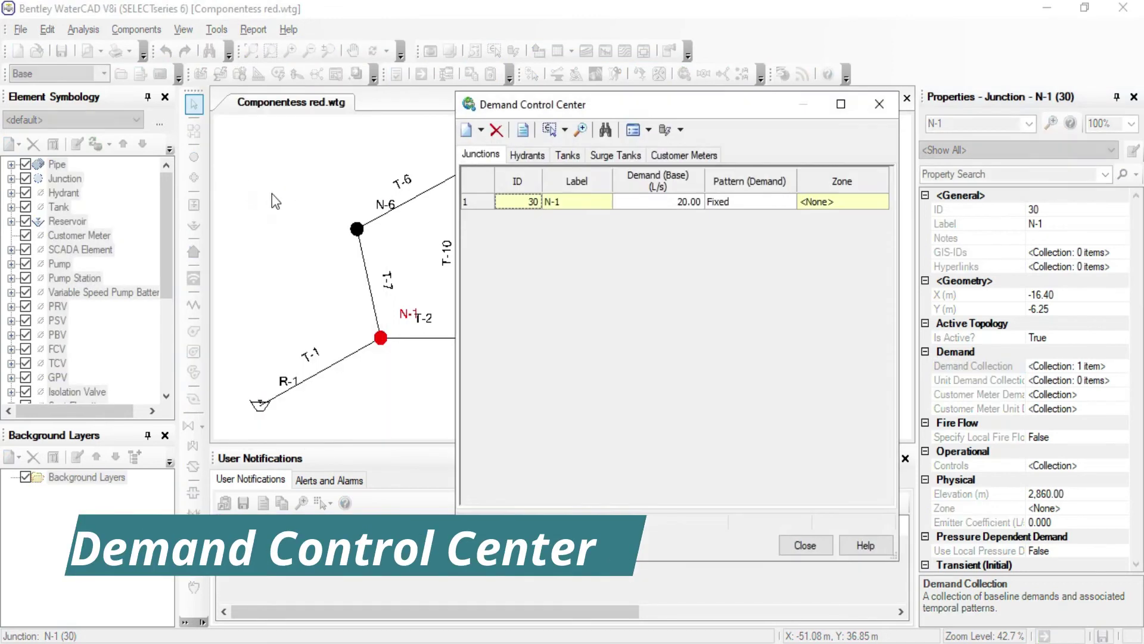
left_click(481, 130)
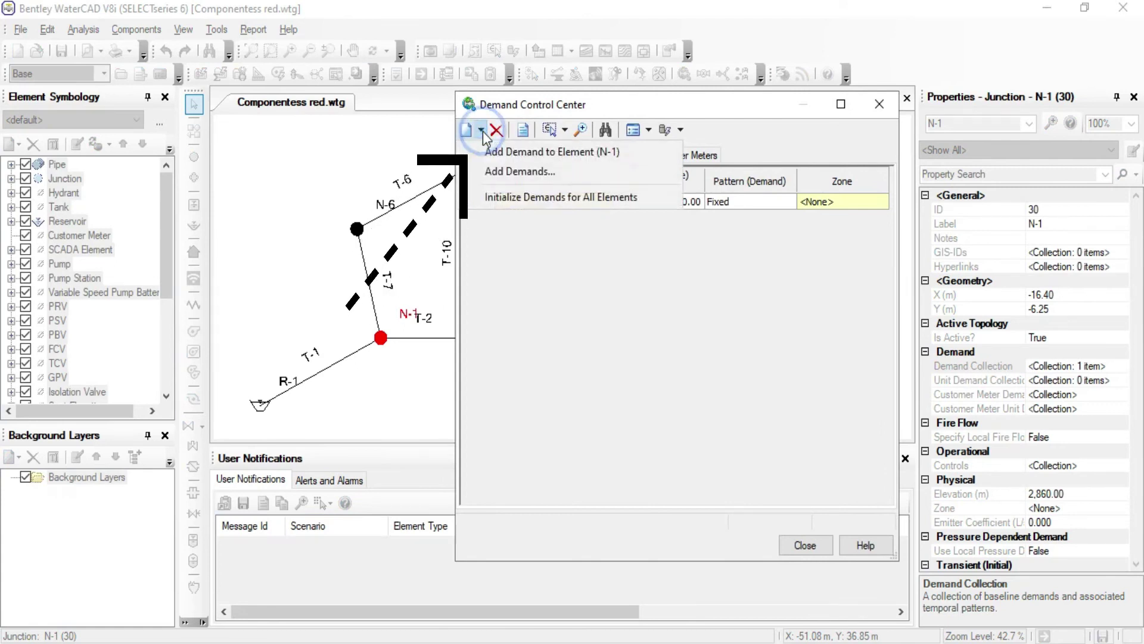
left_click(495, 197)
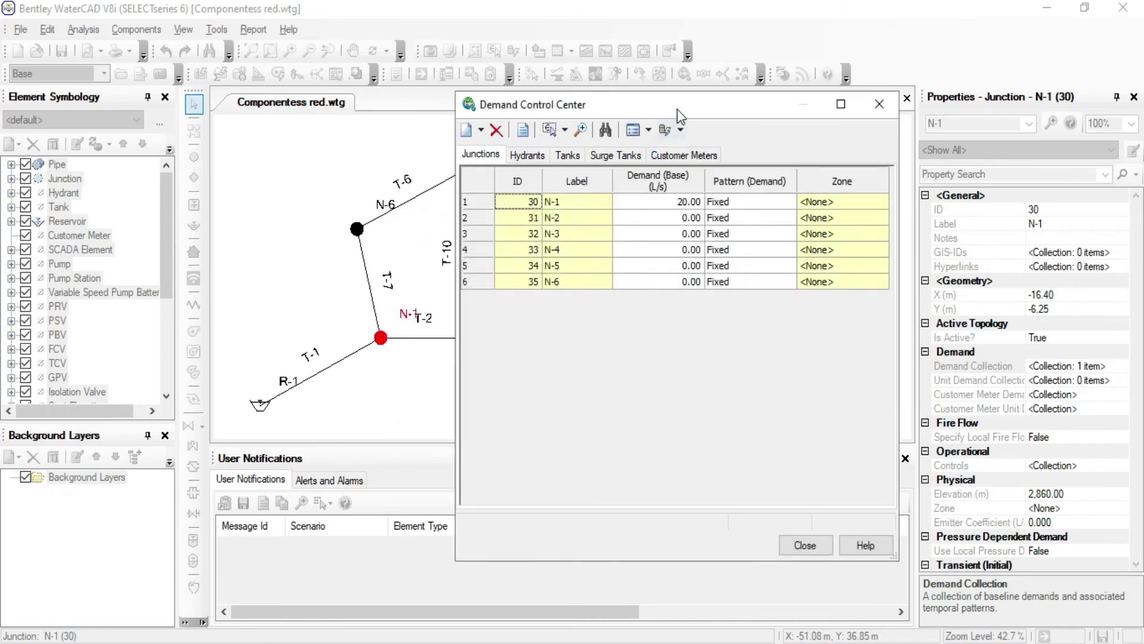
left_click_drag(677, 109, 627, 108)
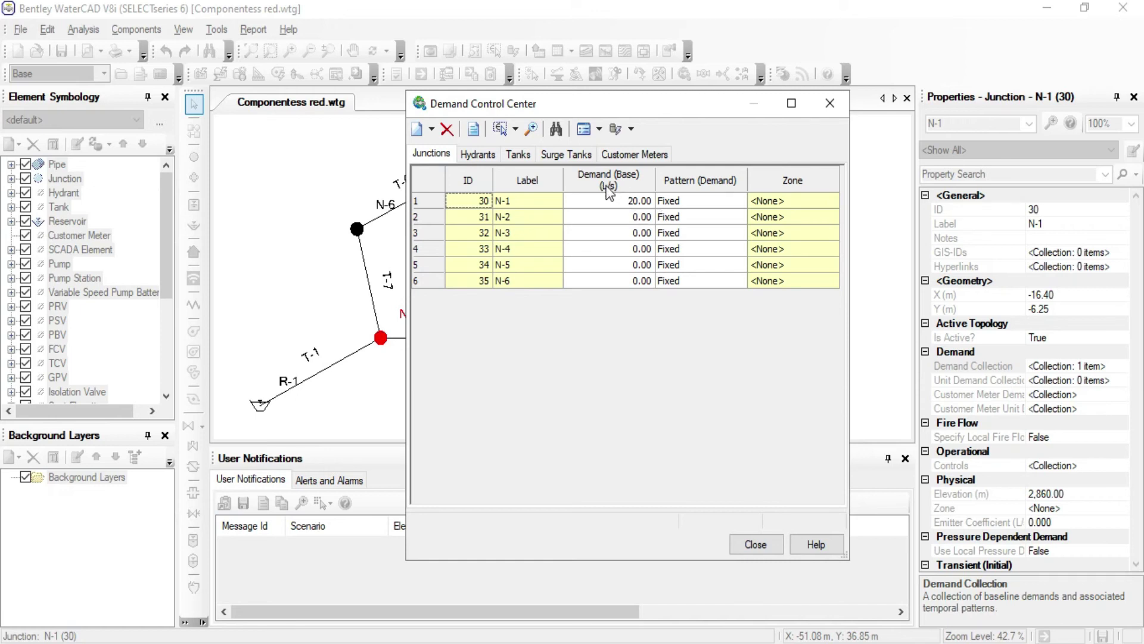
Step: Set the base demands to 20 L/s for junction N-2 and 25 L/s for N-3 and N-4
left_click(642, 204)
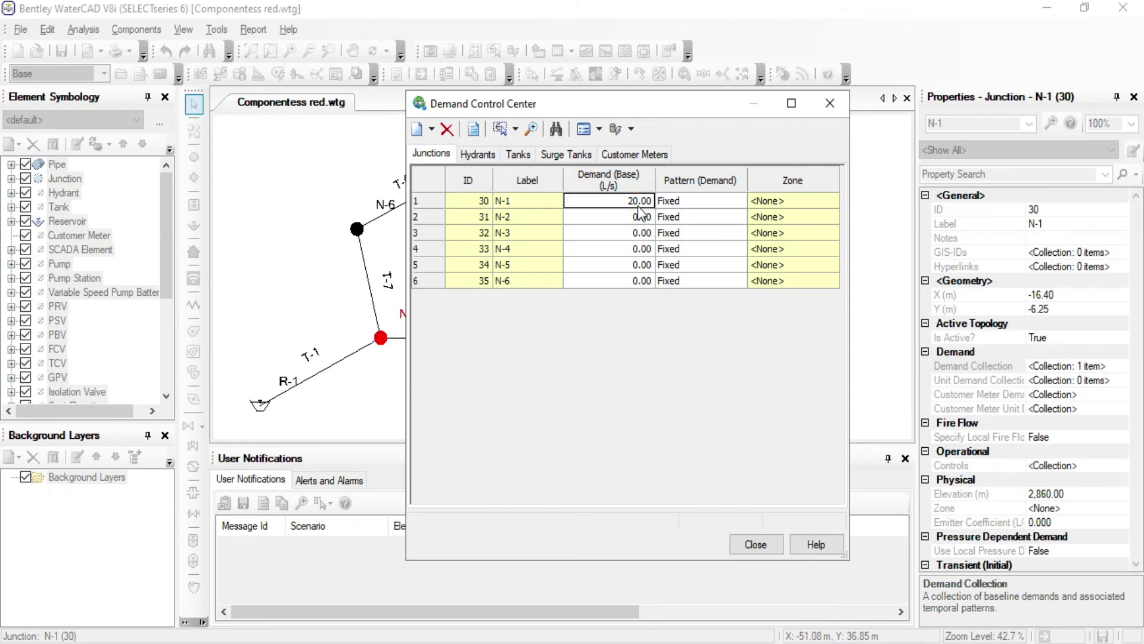
left_click(638, 219)
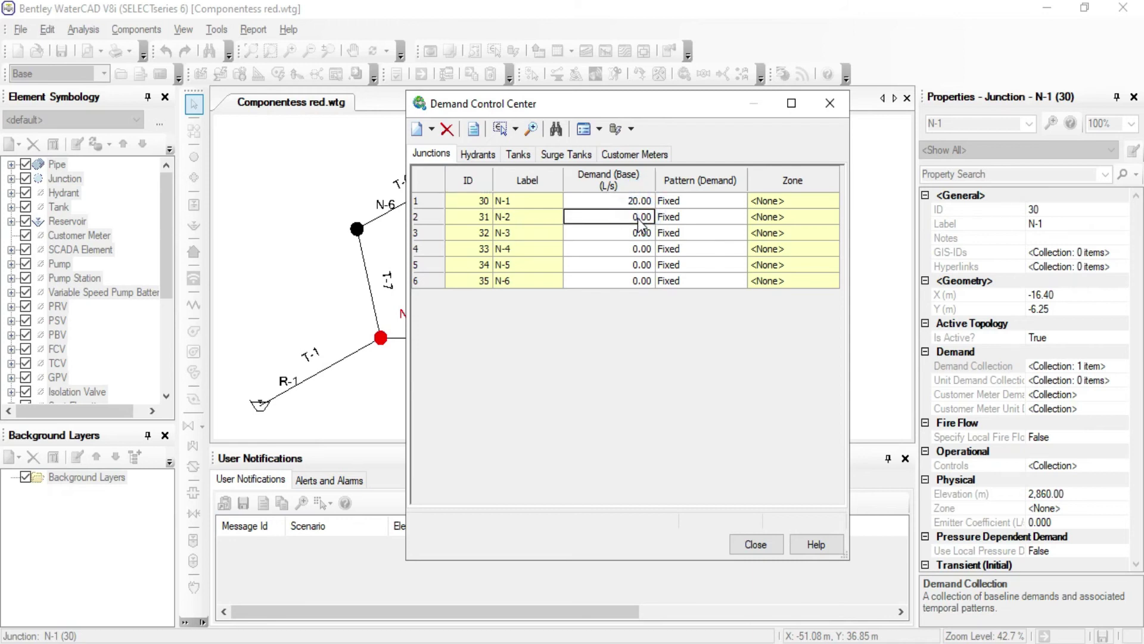
type("20")
key("Return")
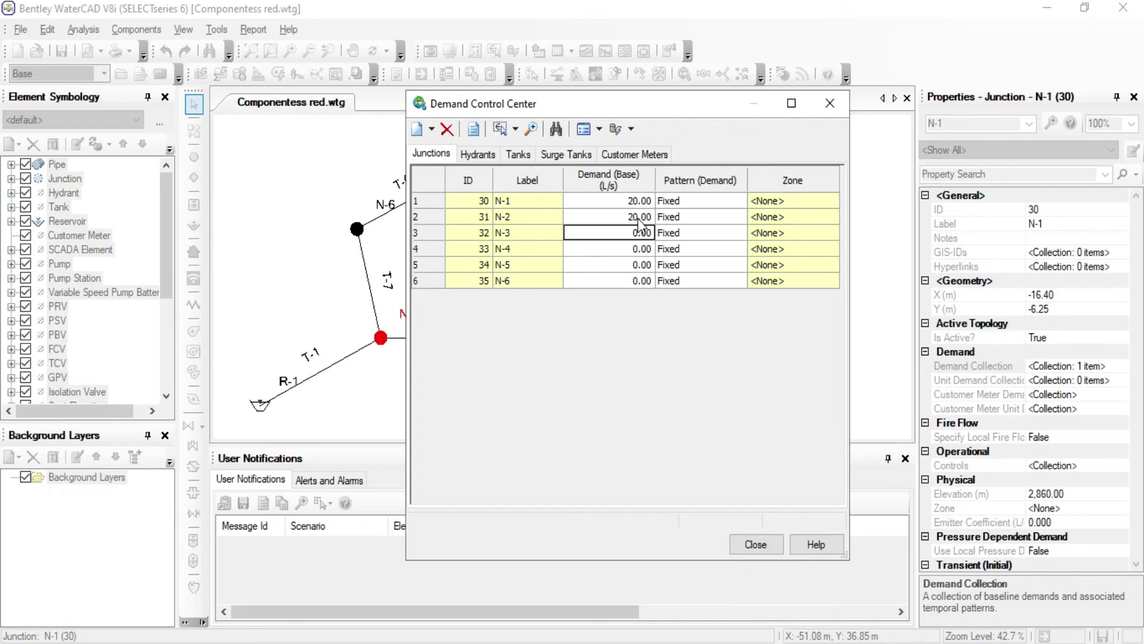
type("25")
key("Return")
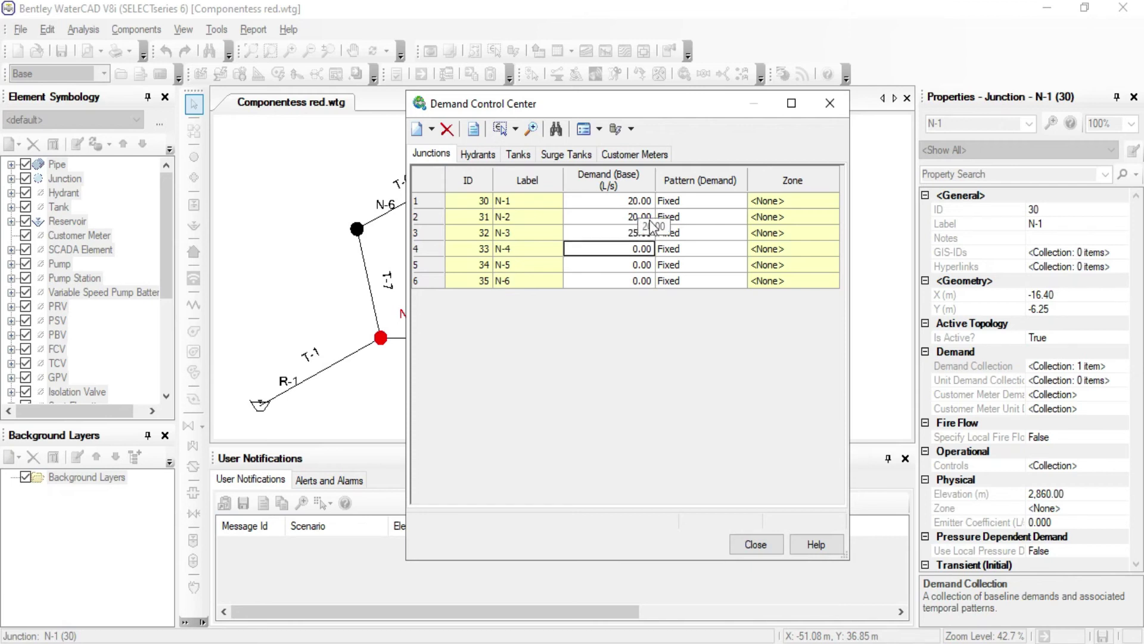
type("25")
key("Return")
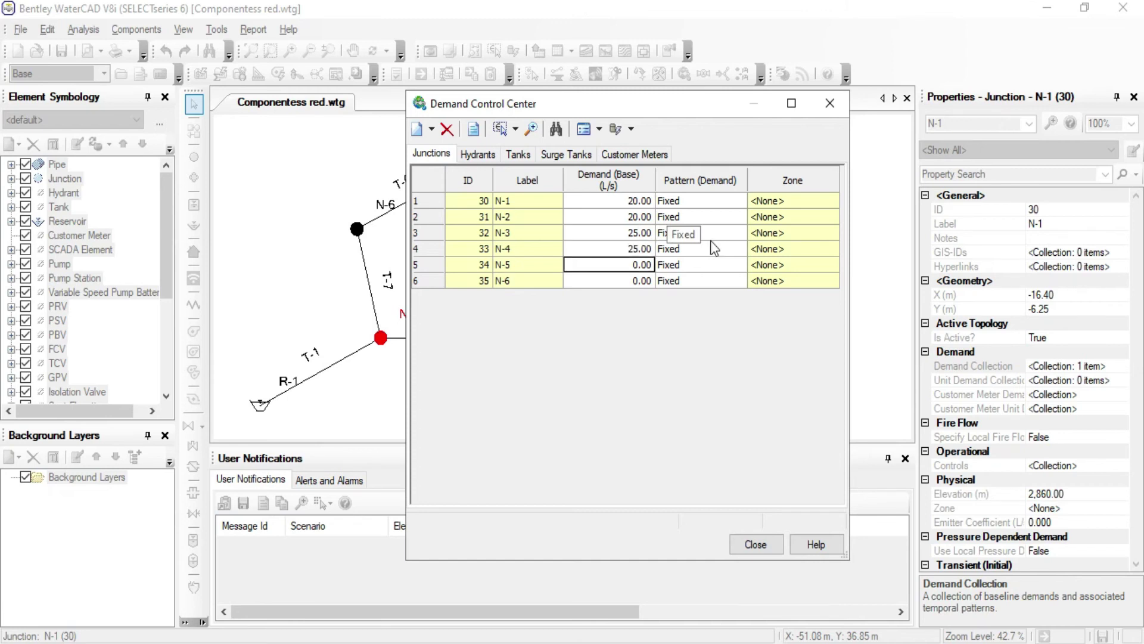
Step: Set the base demands of junctions N-5 and N-6 to 50 L/s and close the Demand Control Center
type("50")
key("Return")
type("50")
key("Return")
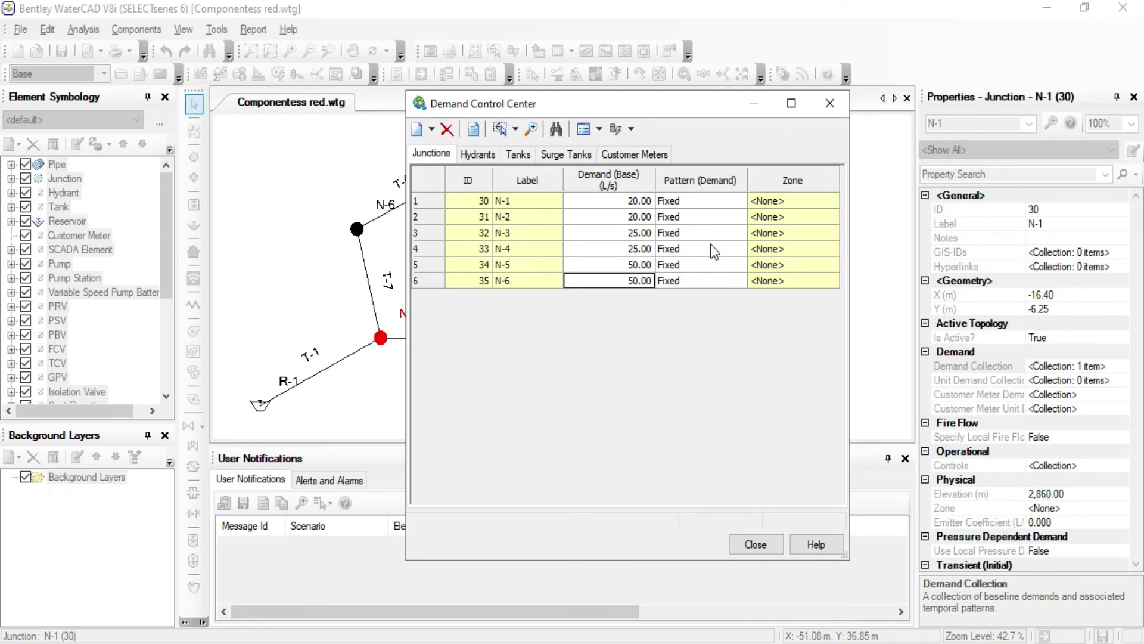
left_click(756, 544)
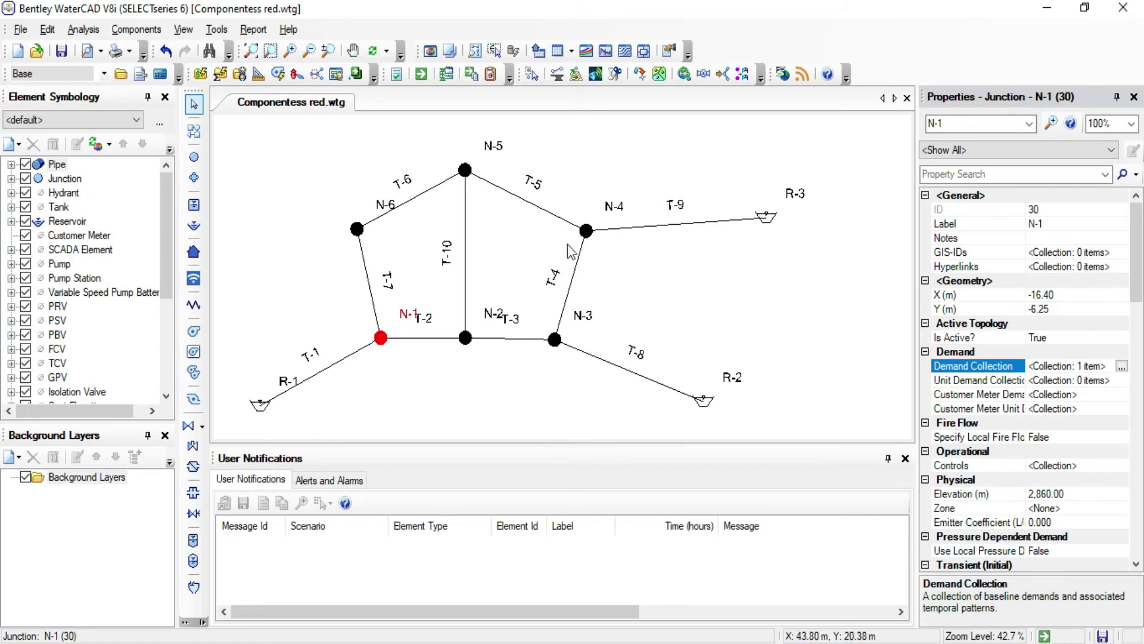
Step: Validate the network model and compute the Base scenario, closing the calculation summary
left_click(398, 75)
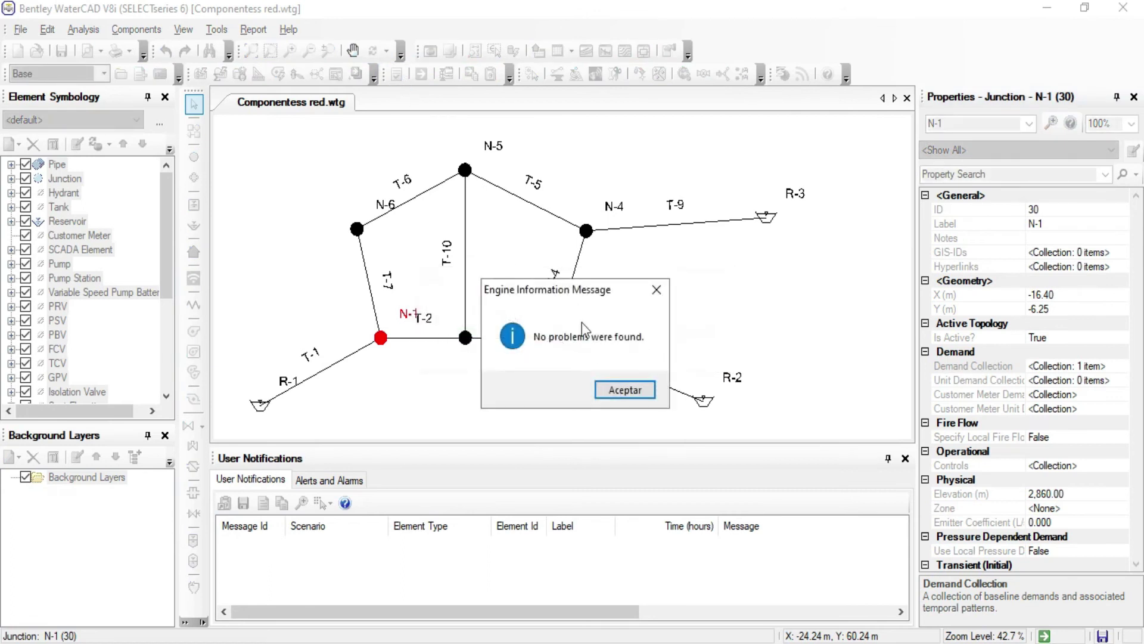
left_click(638, 391)
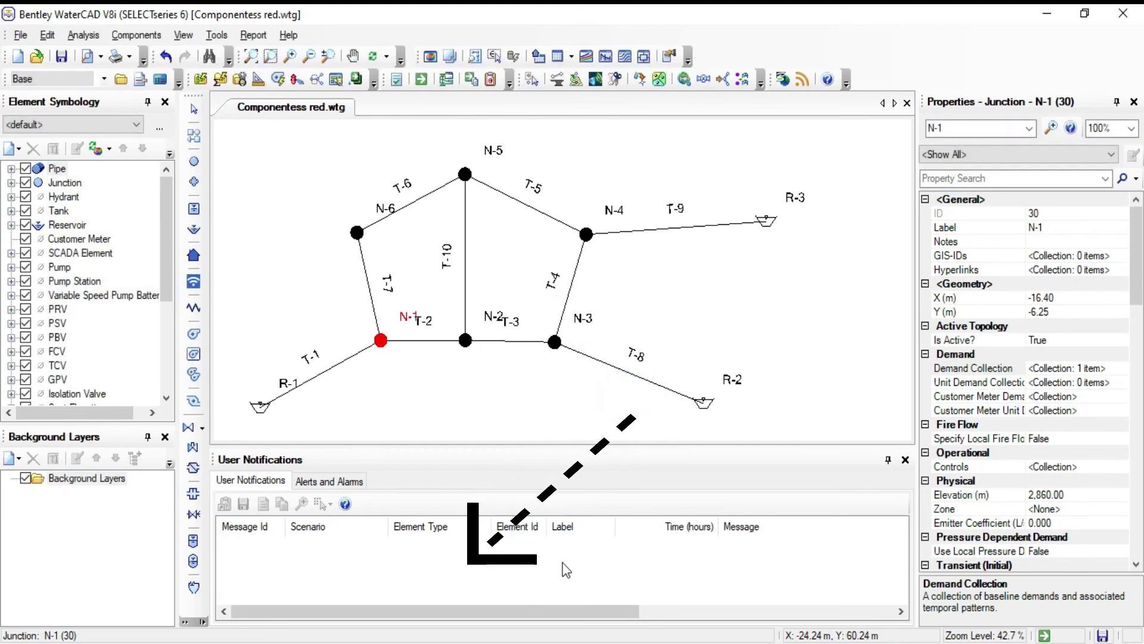
left_click(421, 83)
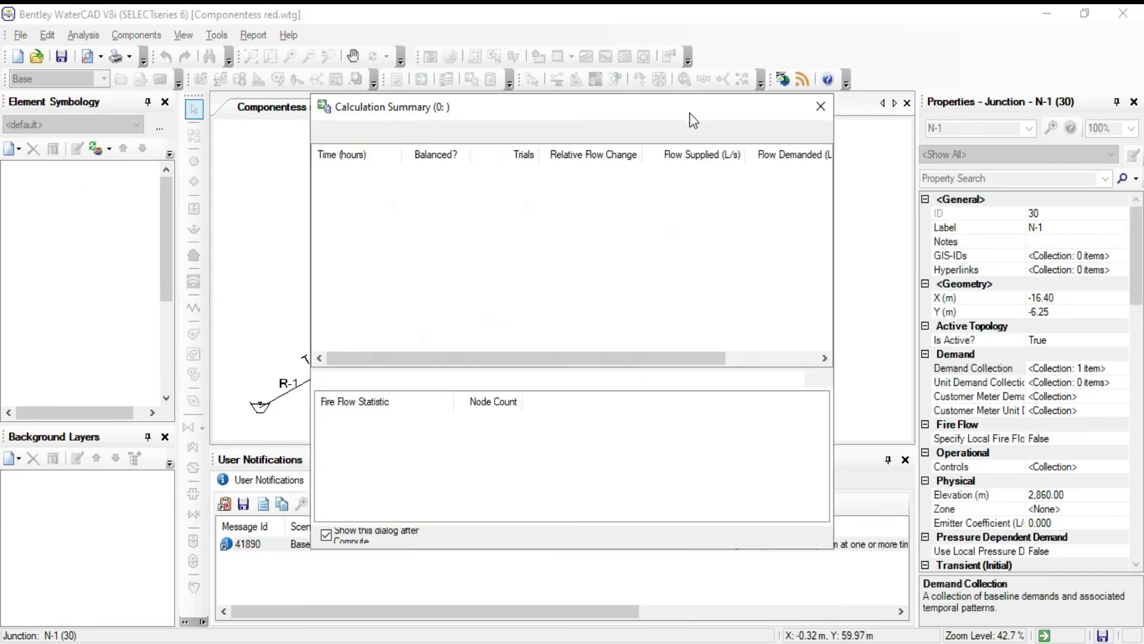
left_click(820, 107)
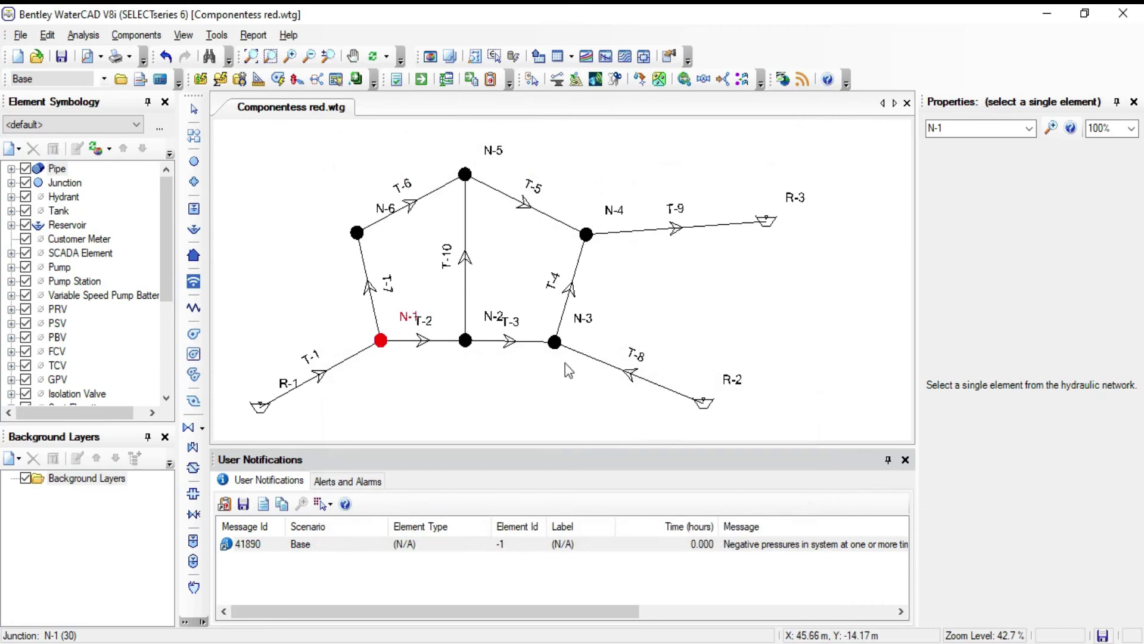
Step: Start a new annotation for the pipe elements in the element symbology
middle_click_drag(396, 358, 431, 352)
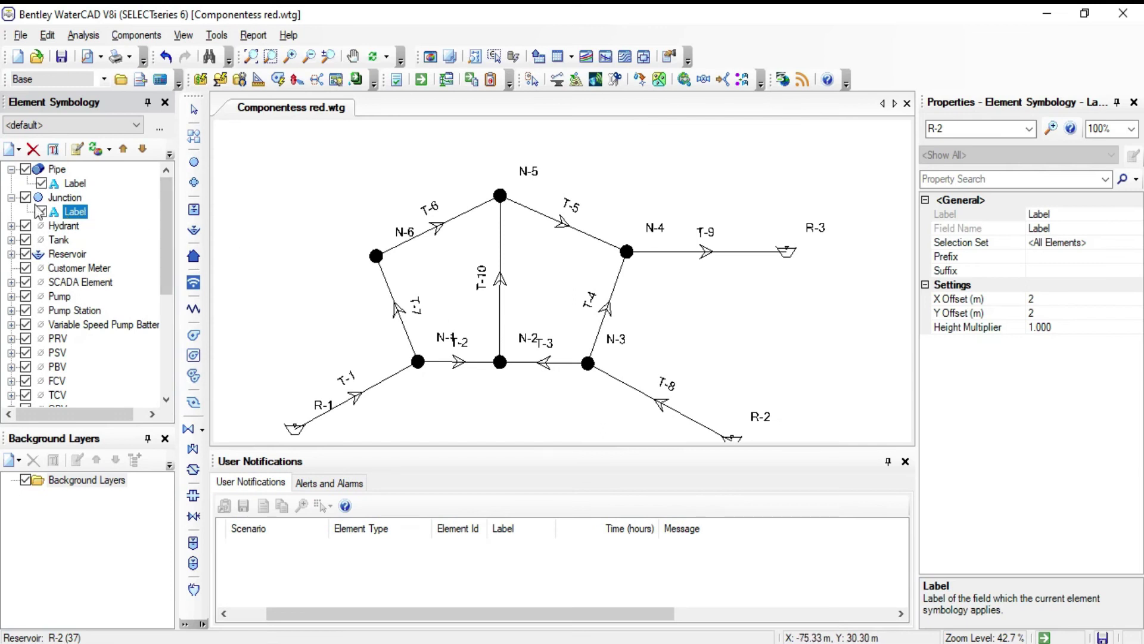
left_click(11, 197)
left_click(11, 169)
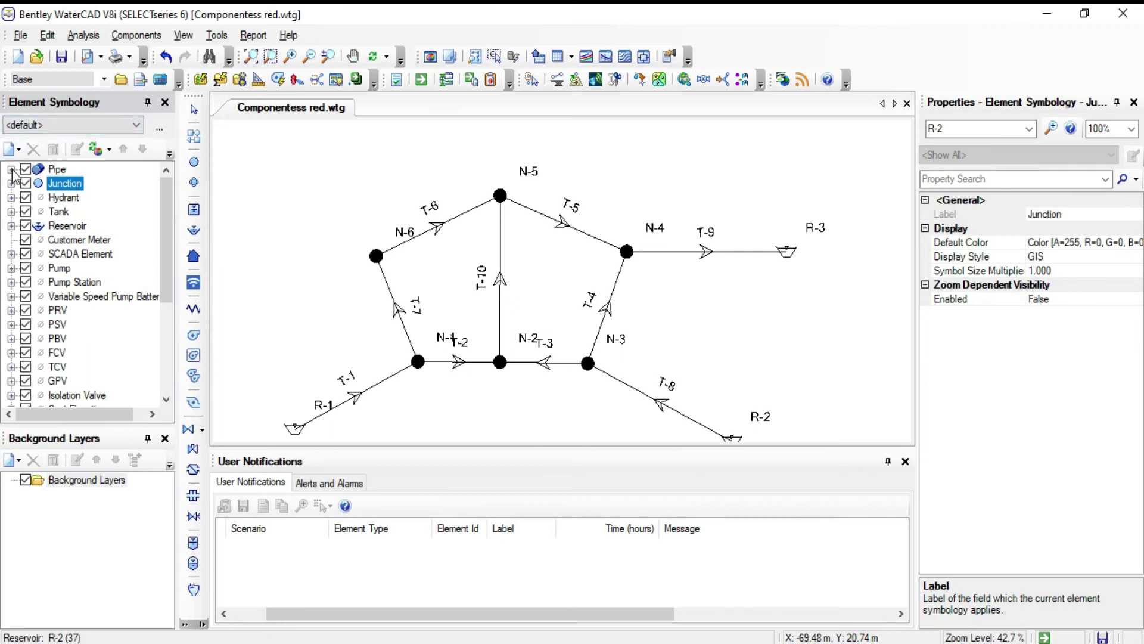
double_click(55, 170)
right_click(52, 174)
mouse_move(116, 185)
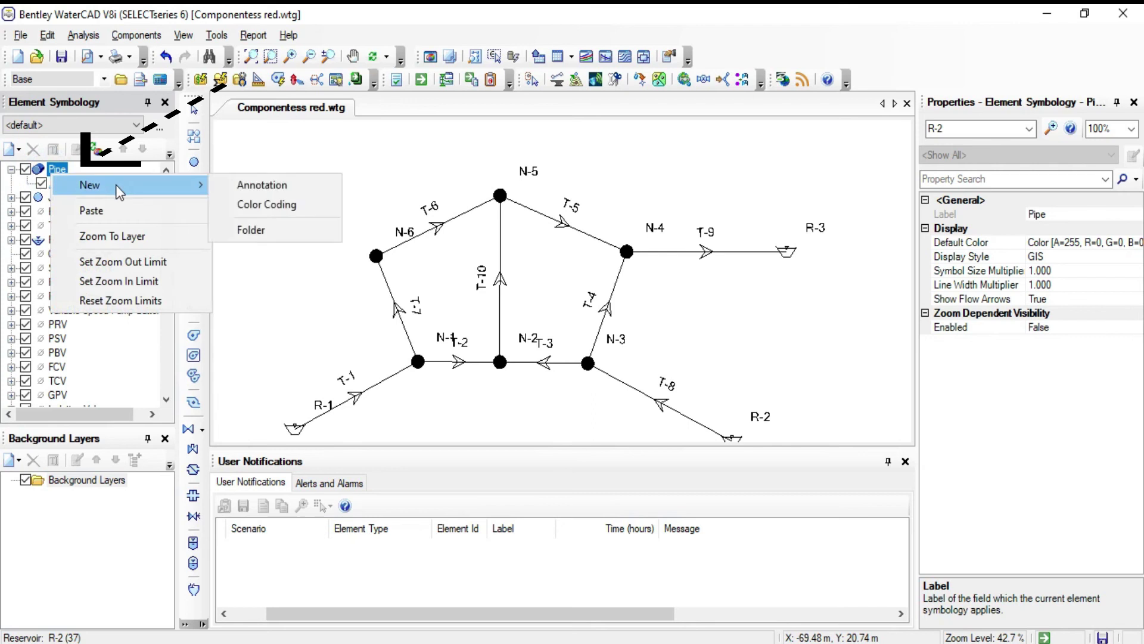
left_click(274, 189)
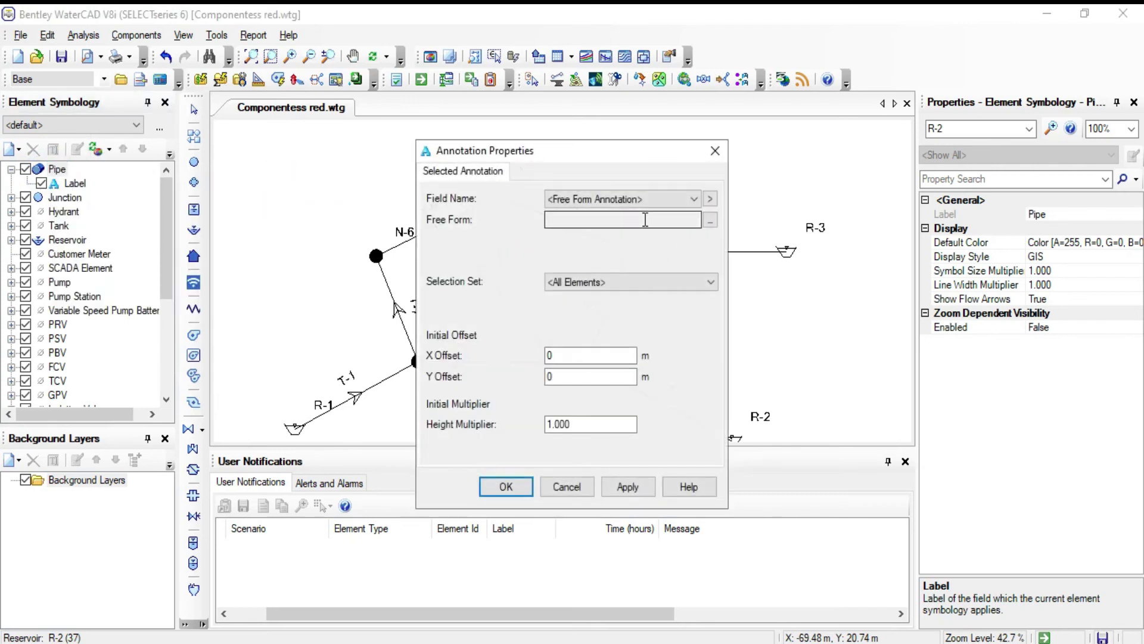
Step: Set the pipe annotation's field to Flow with the prefix "Q="
left_click(667, 204)
key("f")
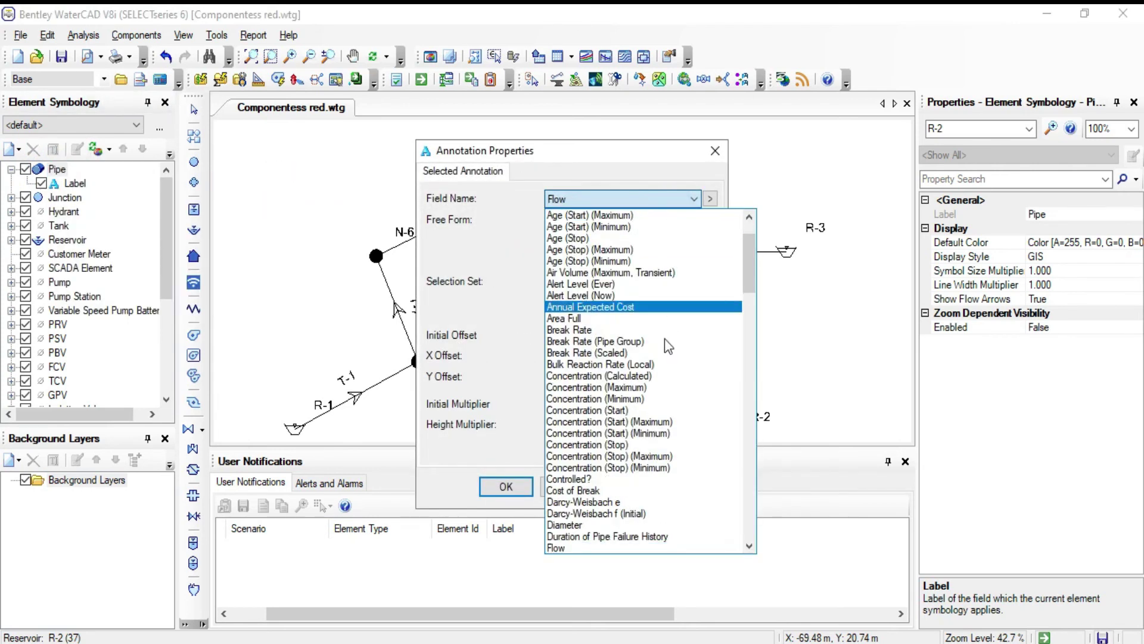
left_click(578, 545)
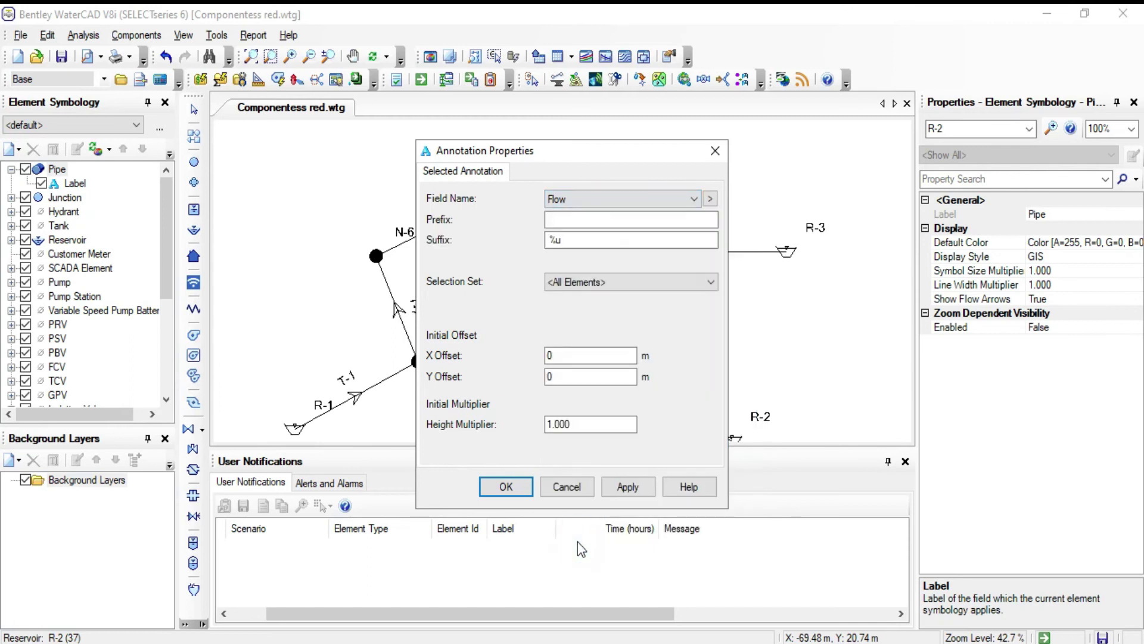
left_click(657, 203)
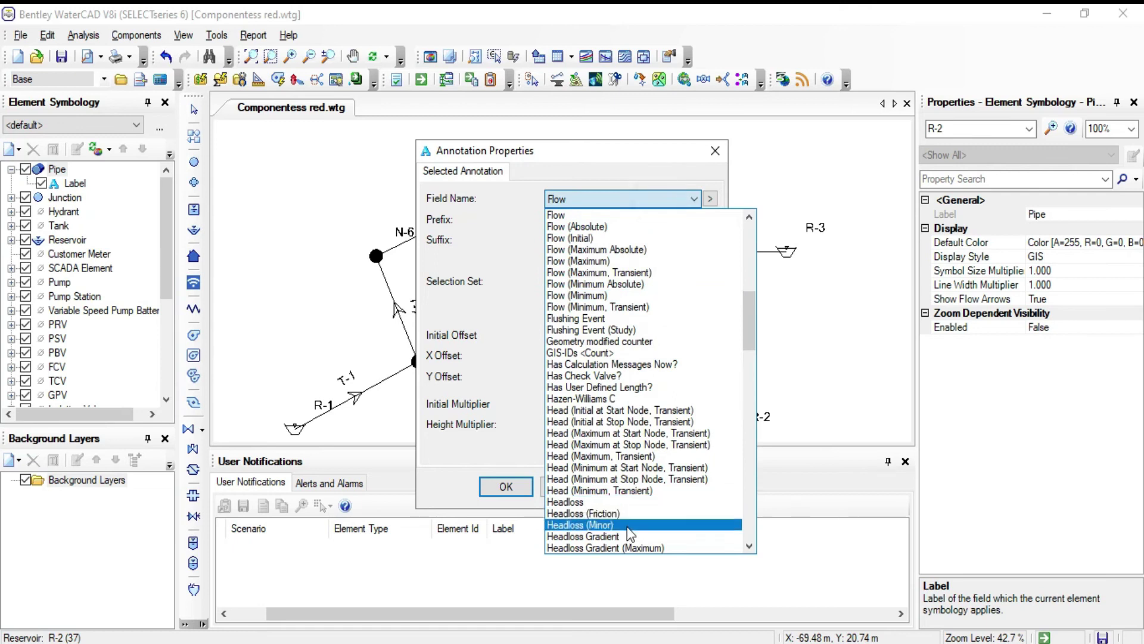
left_click(572, 215)
left_click(555, 220)
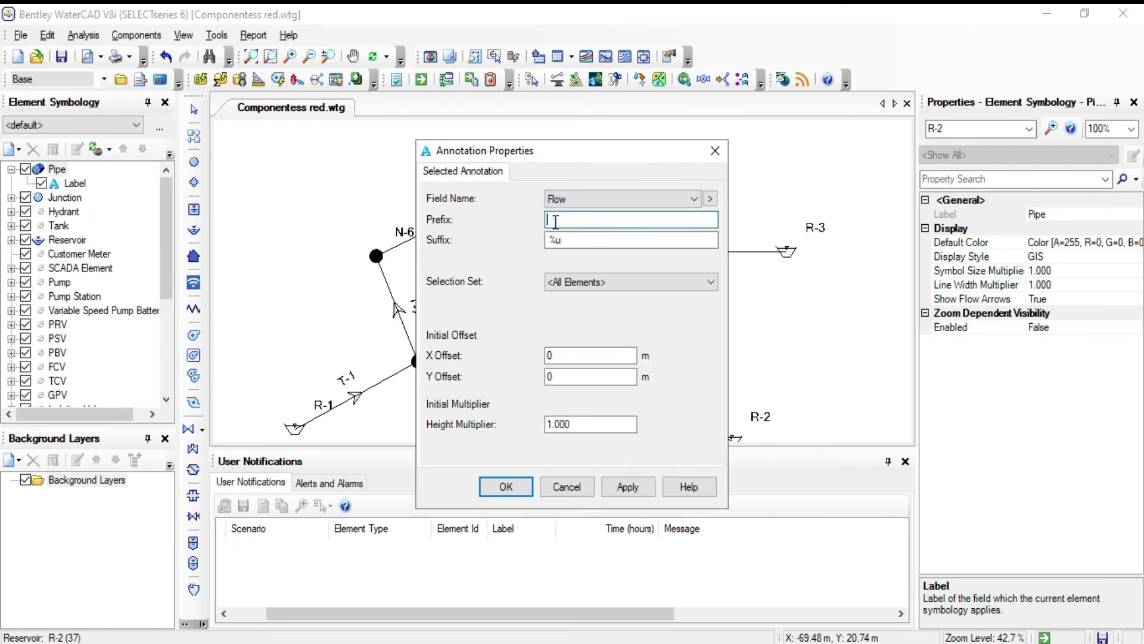
type("Q=")
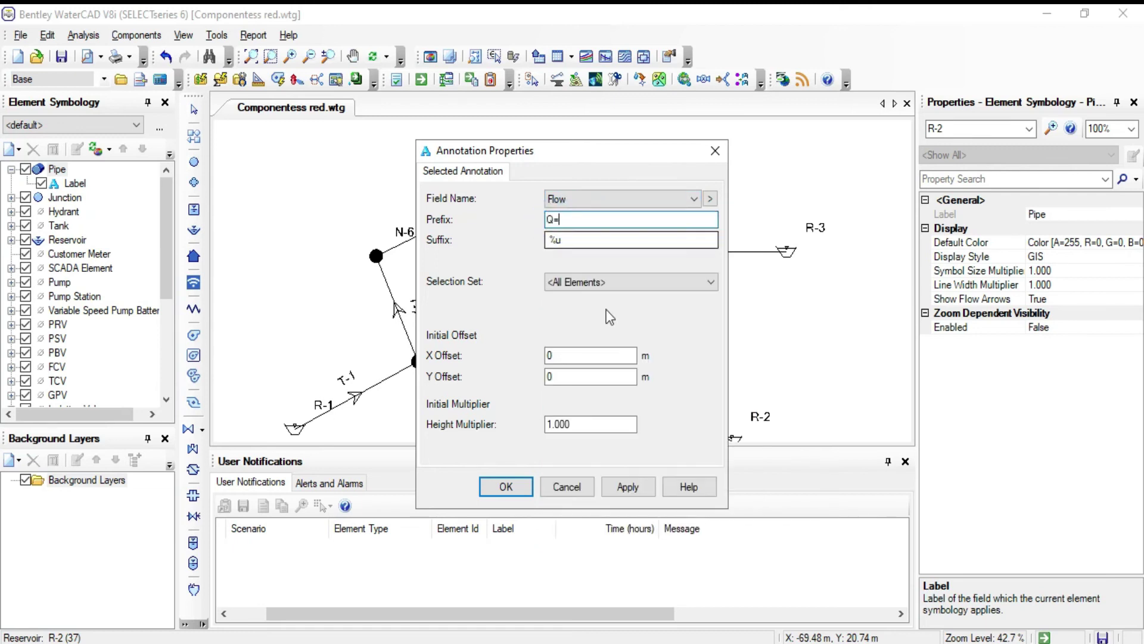
Step: Give the flow annotation an initial Y offset of -2 m, apply it and close its properties
left_click_drag(615, 152, 812, 168)
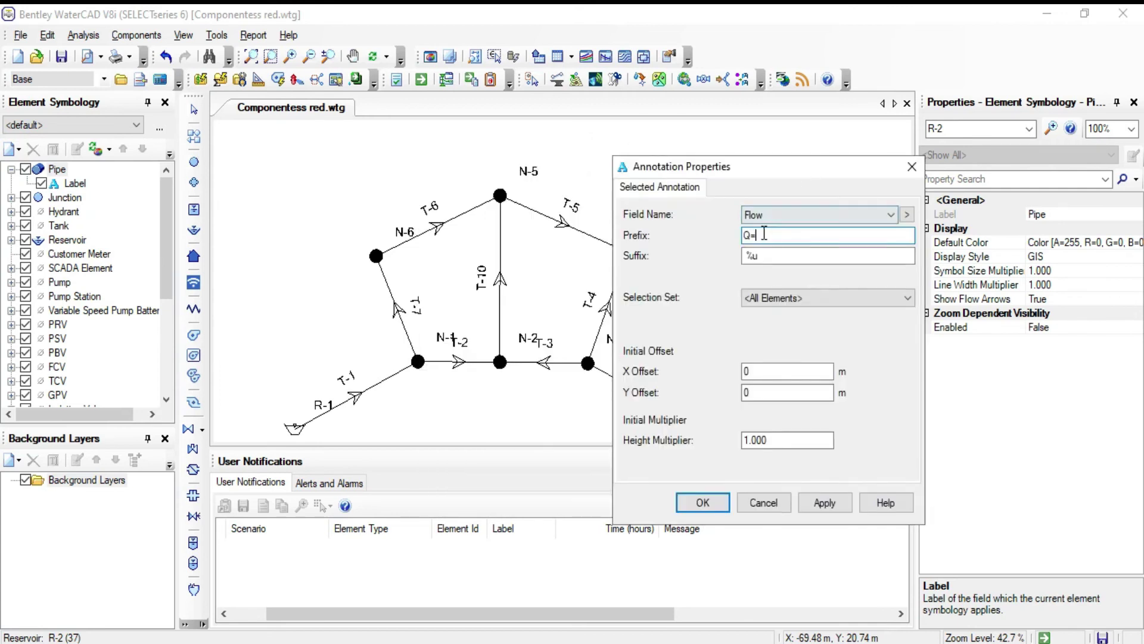
double_click(773, 392)
type("-")
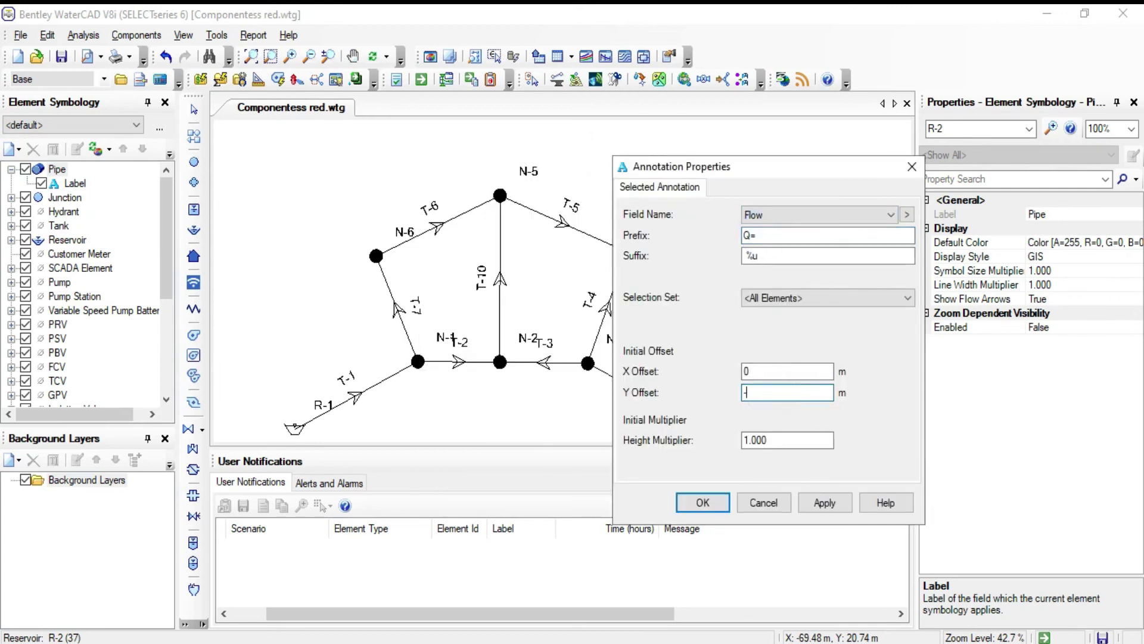
type("2")
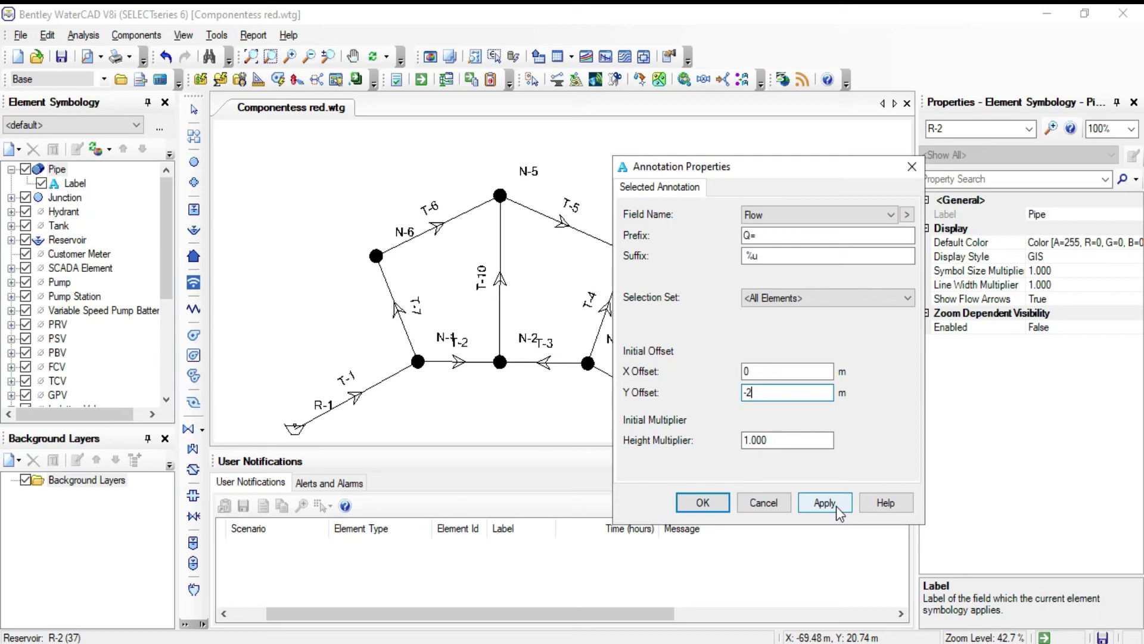
left_click(837, 507)
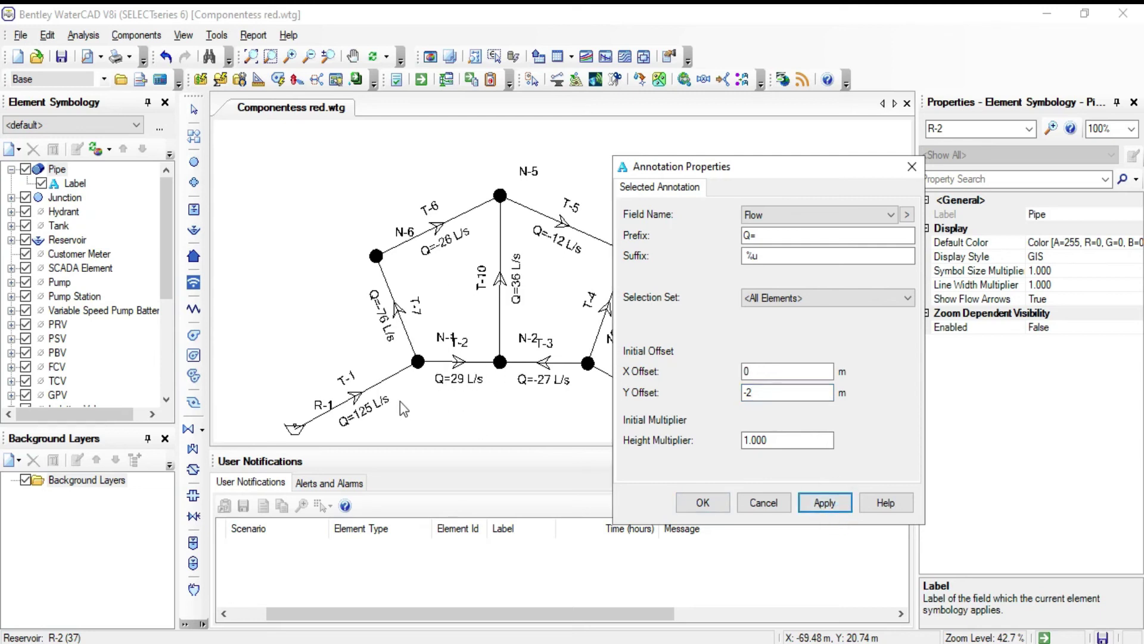
left_click(703, 502)
Step: Add another annotation to the pipe elements for the Velocity field with the prefix "V="
right_click(58, 169)
left_click(94, 179)
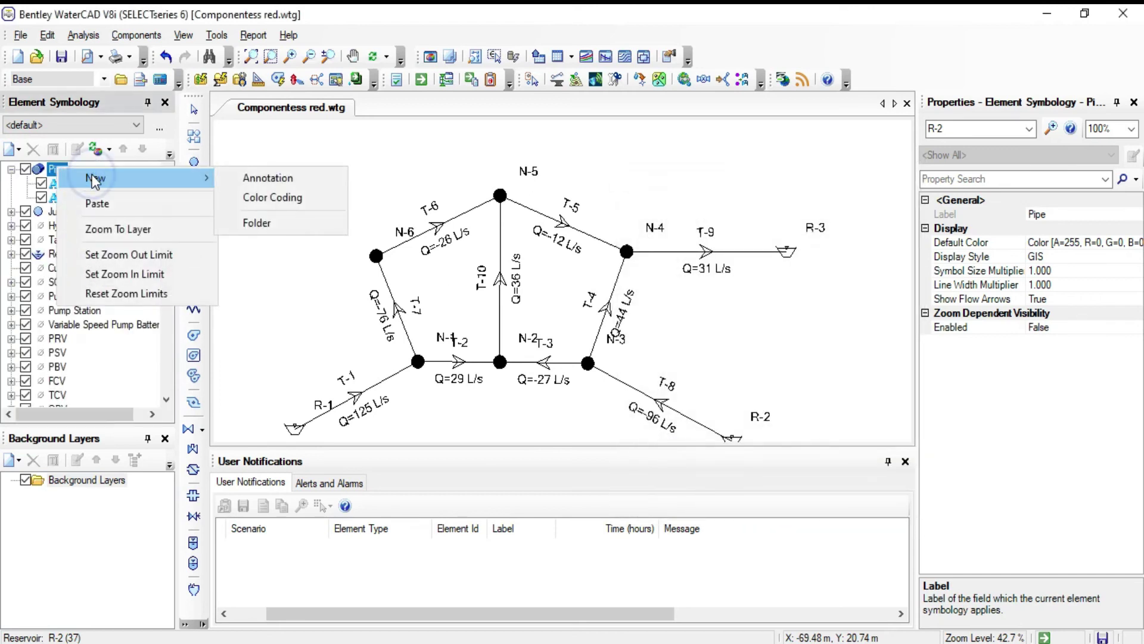
left_click(272, 177)
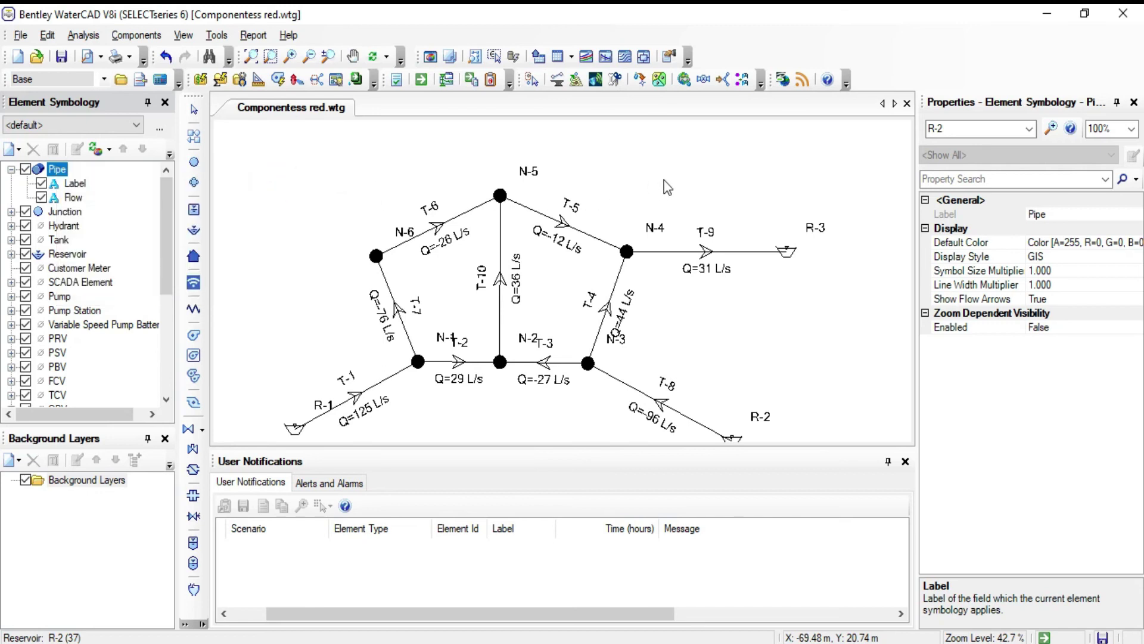
left_click(657, 199)
key("v")
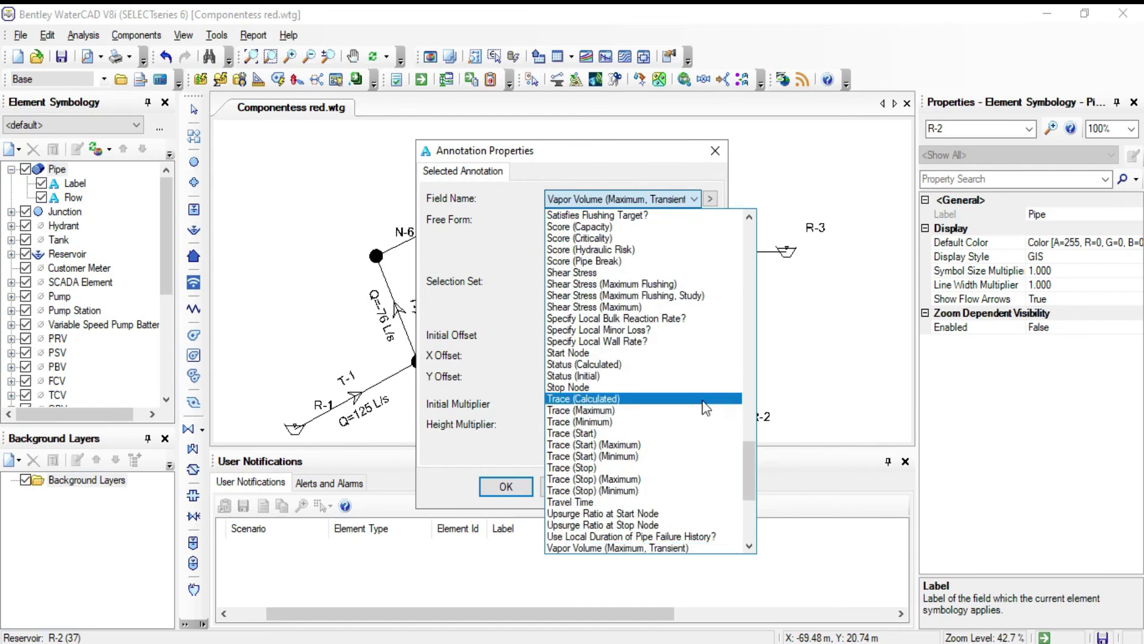
left_click_drag(754, 455, 752, 484)
left_click(619, 463)
left_click(584, 219)
type("V=")
Step: Give the velocity annotation an initial Y offset of -4 m and apply it to the drawing
key("Tab")
key("Tab")
key("Tab")
key("Tab")
key("Tab")
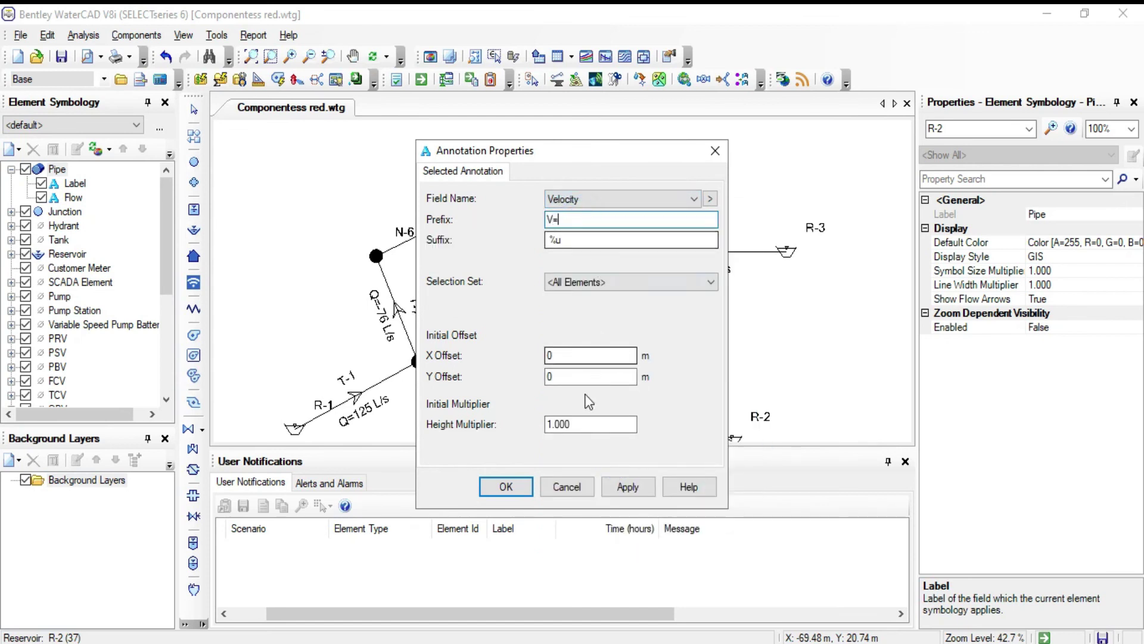
mouse_move(624, 156)
left_mouse_down()
mouse_move(669, 170)
mouse_move(814, 175)
left_mouse_up()
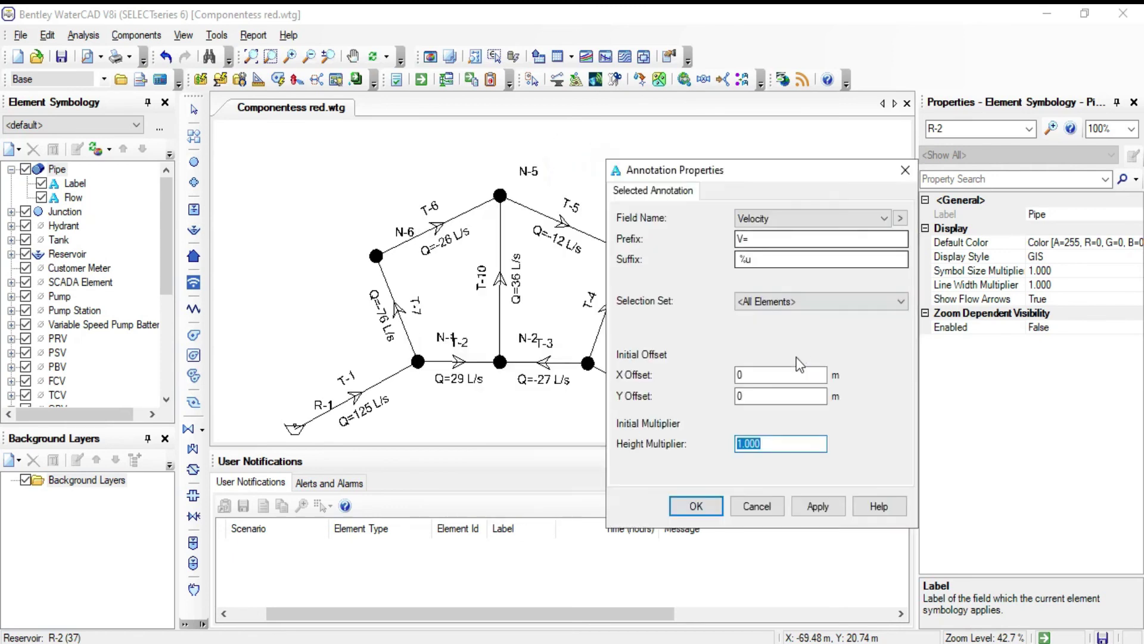
double_click(753, 396)
type("-4")
left_click(817, 506)
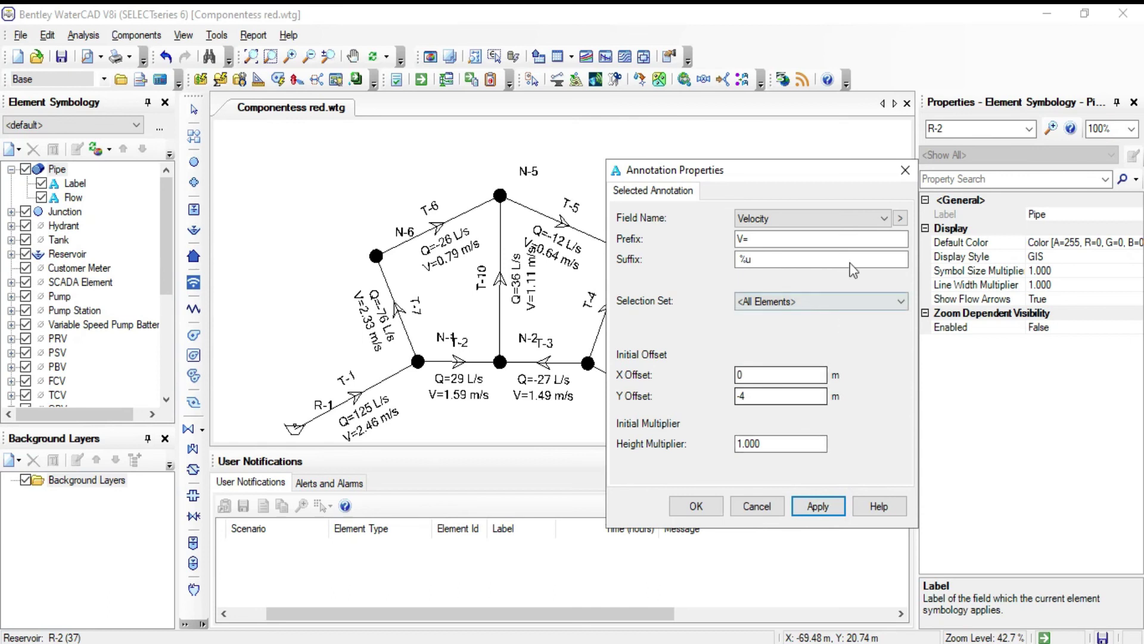
Step: Look through the other pipe annotation fields, switching the field to Darcy-Weisbach e, and close the annotation properties
left_click(884, 218)
scroll(845, 311, "up", 5)
scroll(843, 306, "up", 4)
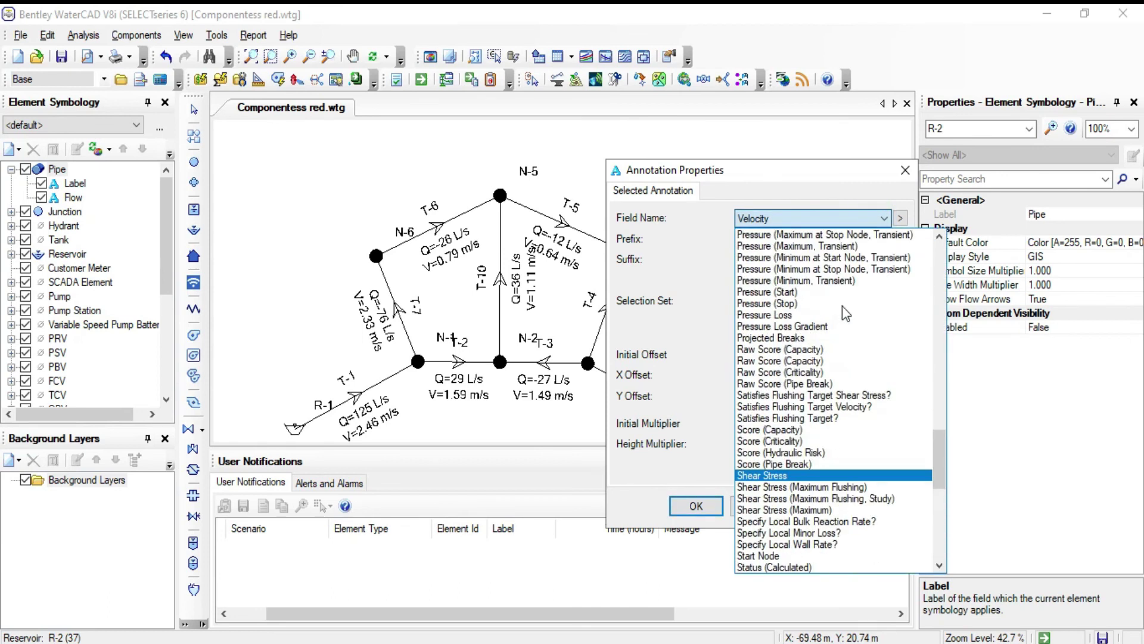
scroll(842, 306, "up", 15)
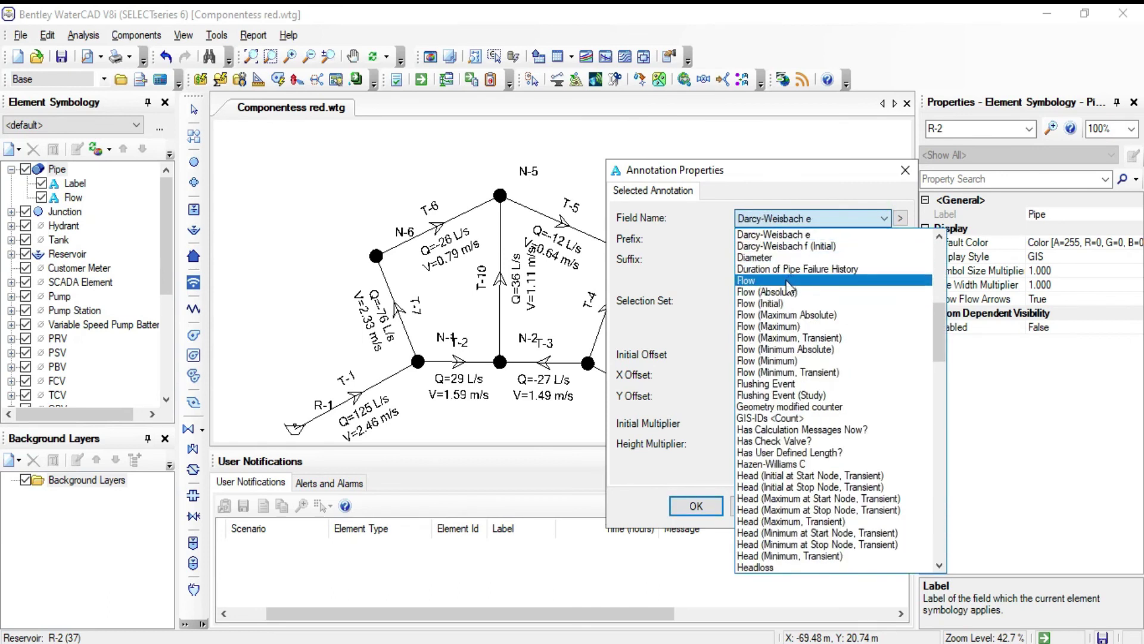
left_click(692, 465)
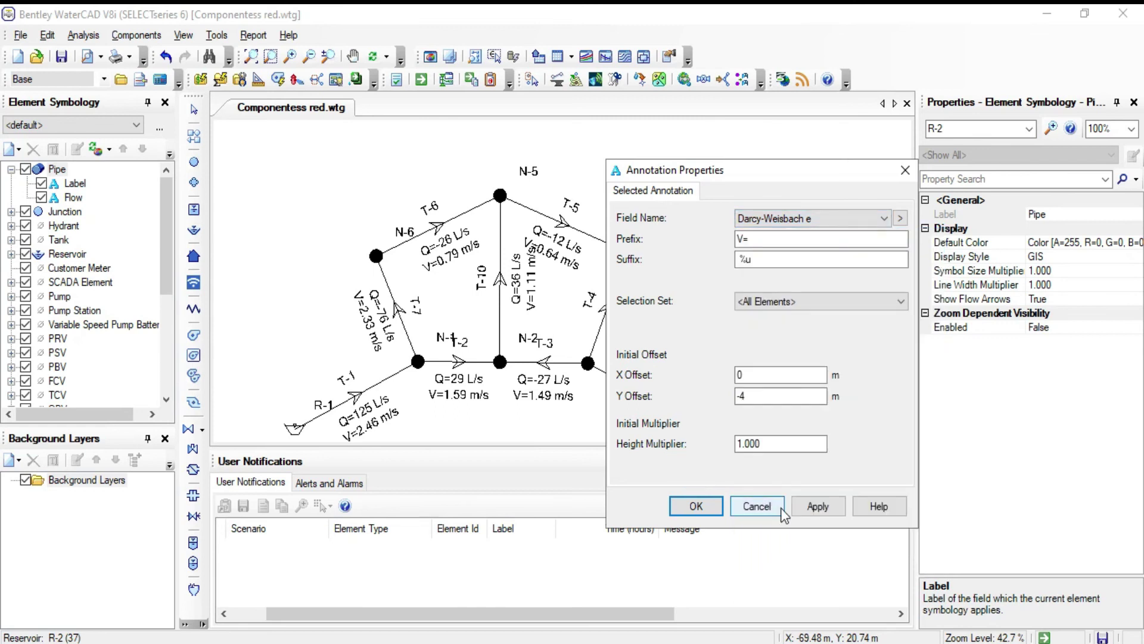
left_click(765, 504)
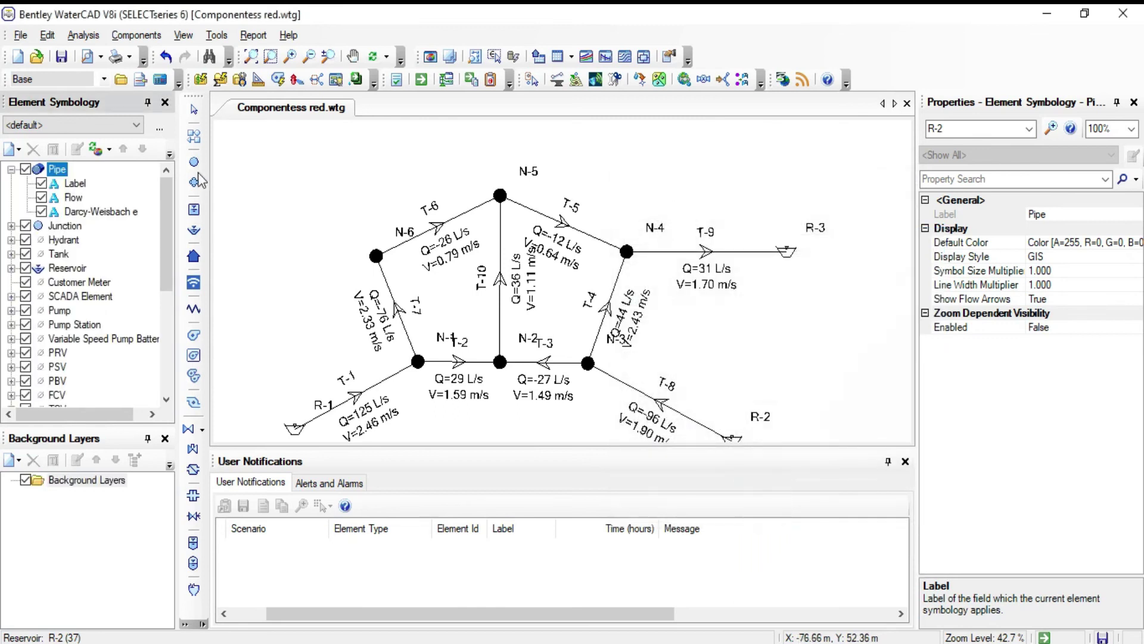
Step: Add an annotation to the junction elements for the Pressure field with the prefix "P="
right_click(64, 230)
mouse_move(101, 245)
left_click(262, 239)
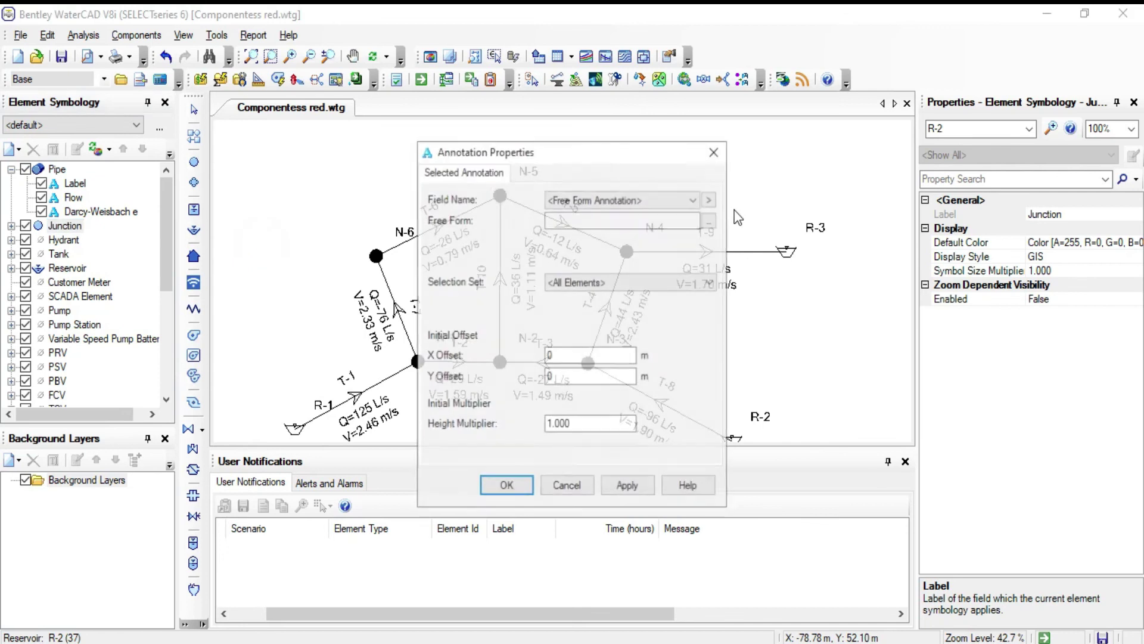
left_click(673, 201)
key("r")
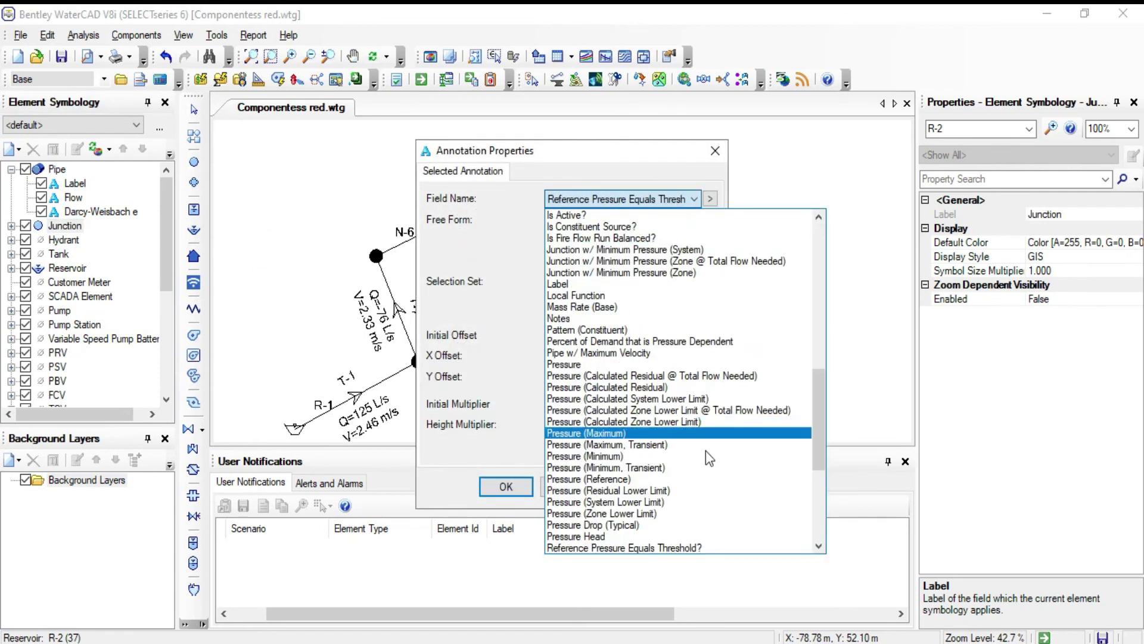
left_click(602, 364)
left_click(594, 221)
type("P")
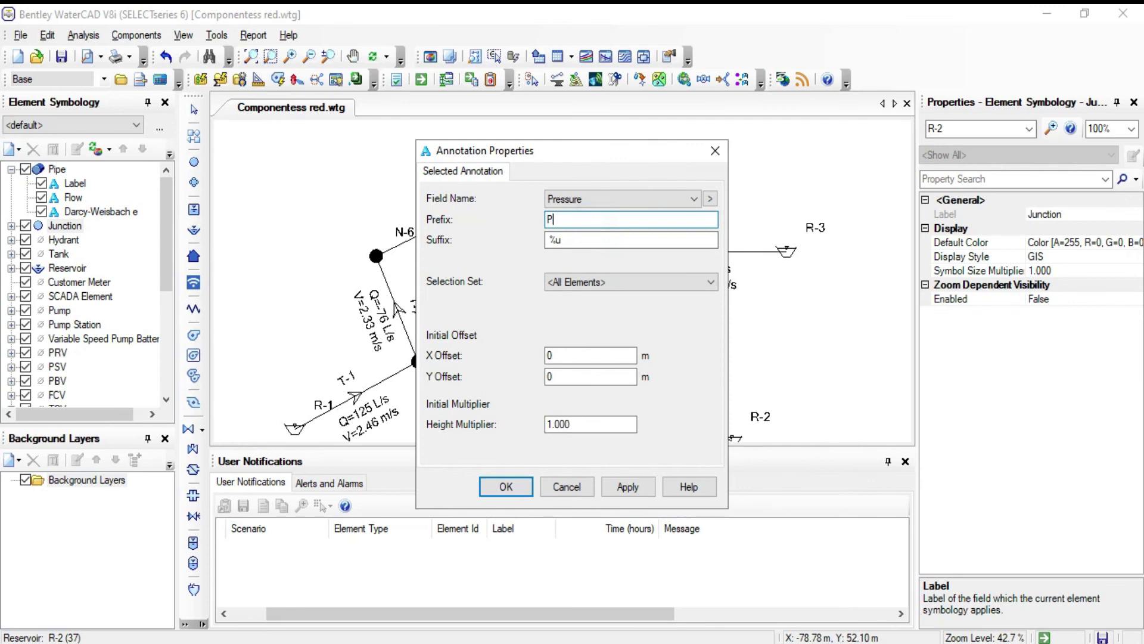
type("=")
Step: Set the pressure annotation's initial X and Y offsets to 1 m and apply them
left_click_drag(630, 157, 846, 177)
double_click(786, 376)
type("1")
double_click(795, 394)
type("1")
left_click(846, 508)
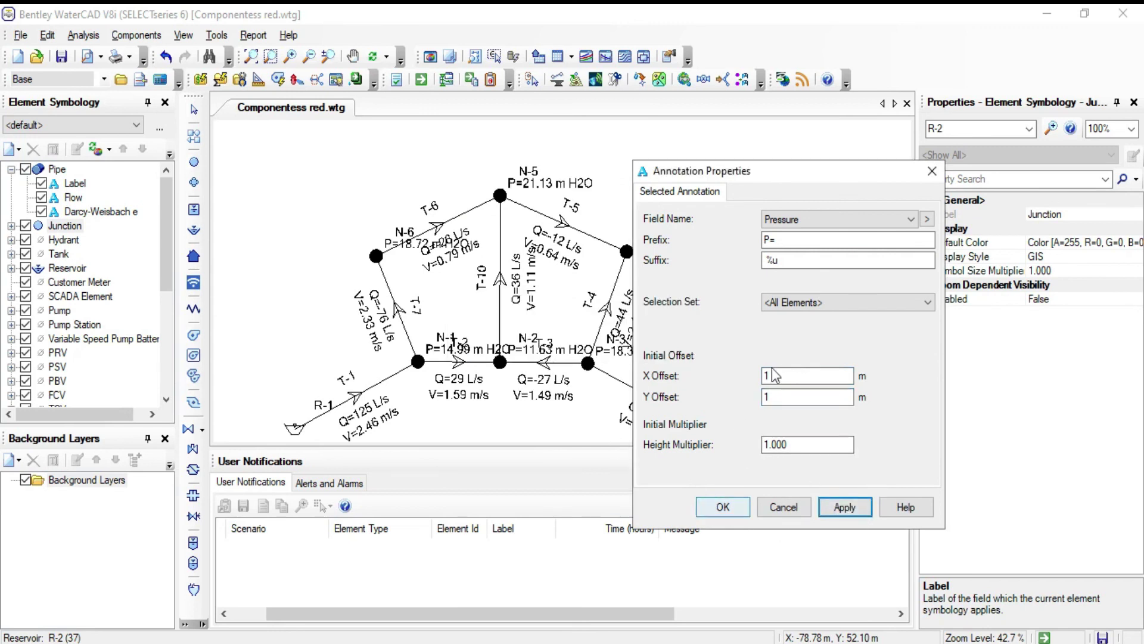
Step: Try an X offset of -0.5 m for the junction pressure annotation and close its properties
left_click_drag(696, 169, 795, 169)
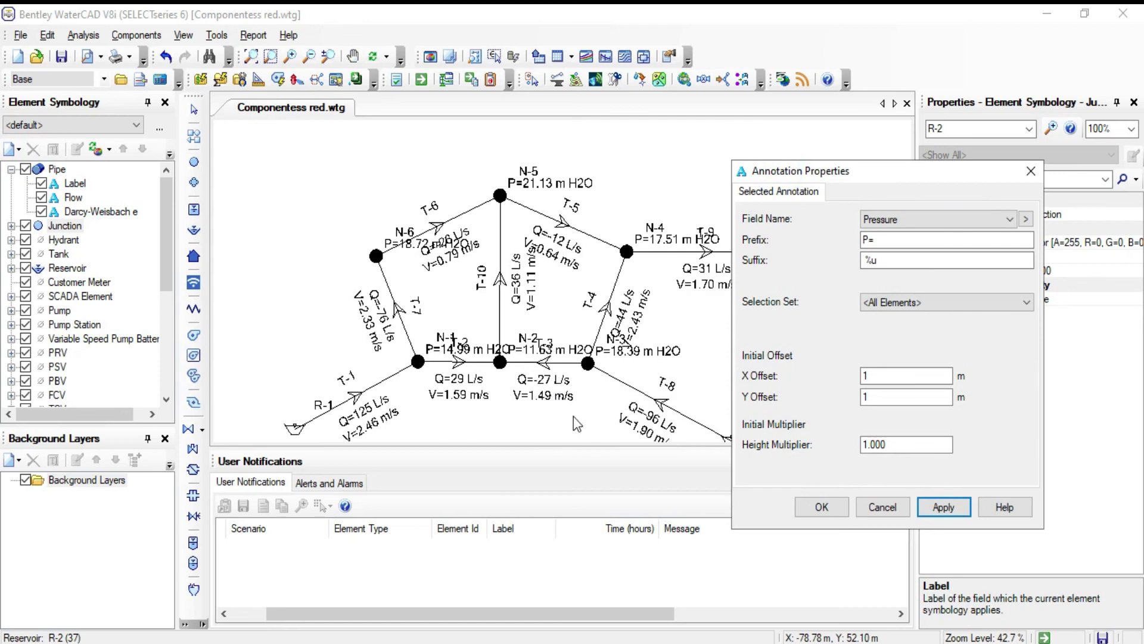
double_click(897, 376)
type("-.5")
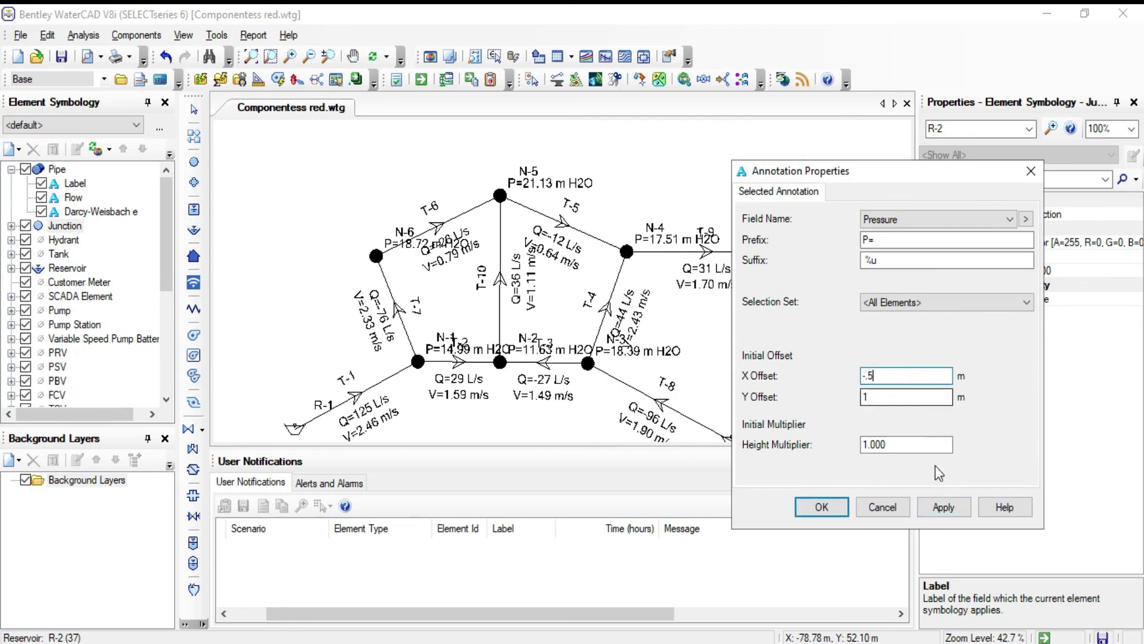
left_click(875, 508)
Step: Set the drawing's symbol size multiplier and text height multiplier to 0.8 in the program options
left_click(226, 34)
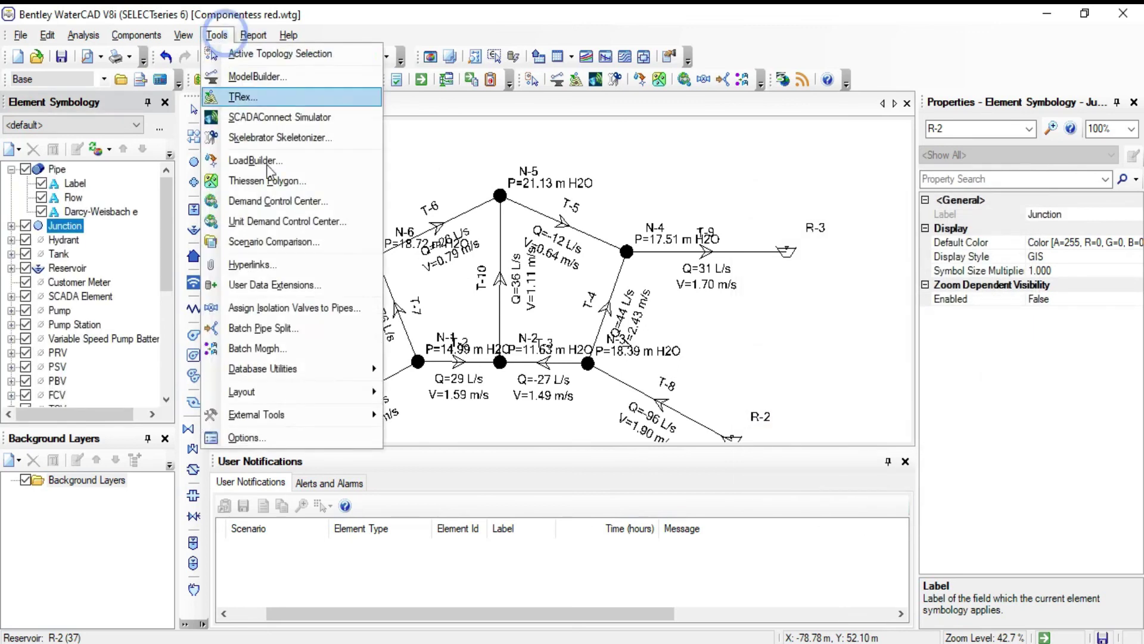
left_click(279, 435)
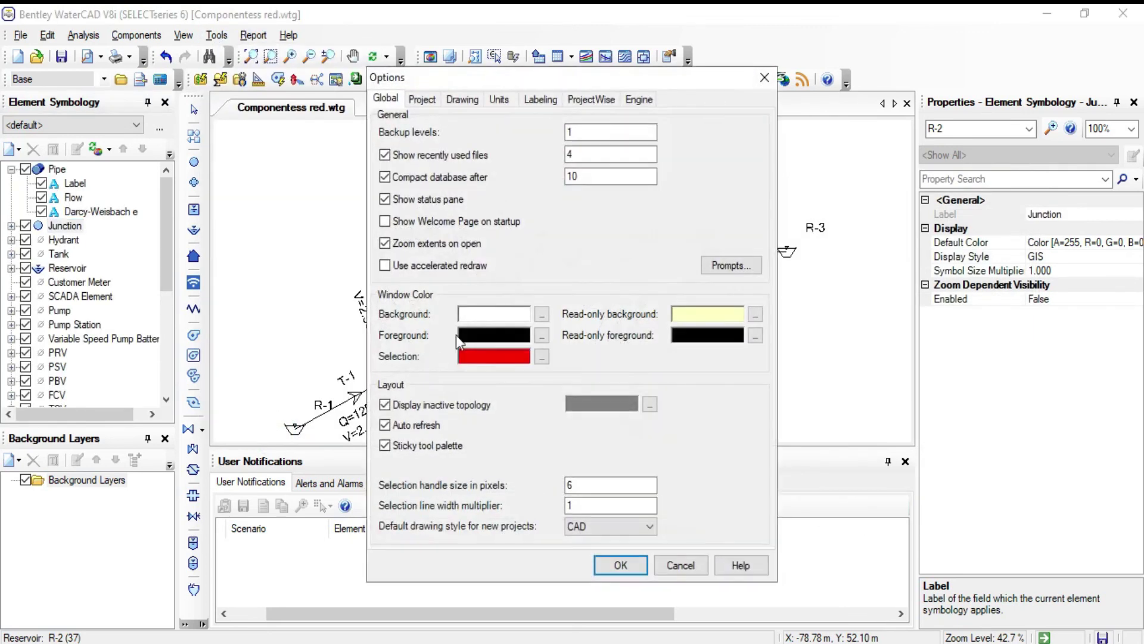
left_click(474, 100)
left_click_drag(626, 87, 878, 101)
double_click(850, 208)
type(".8")
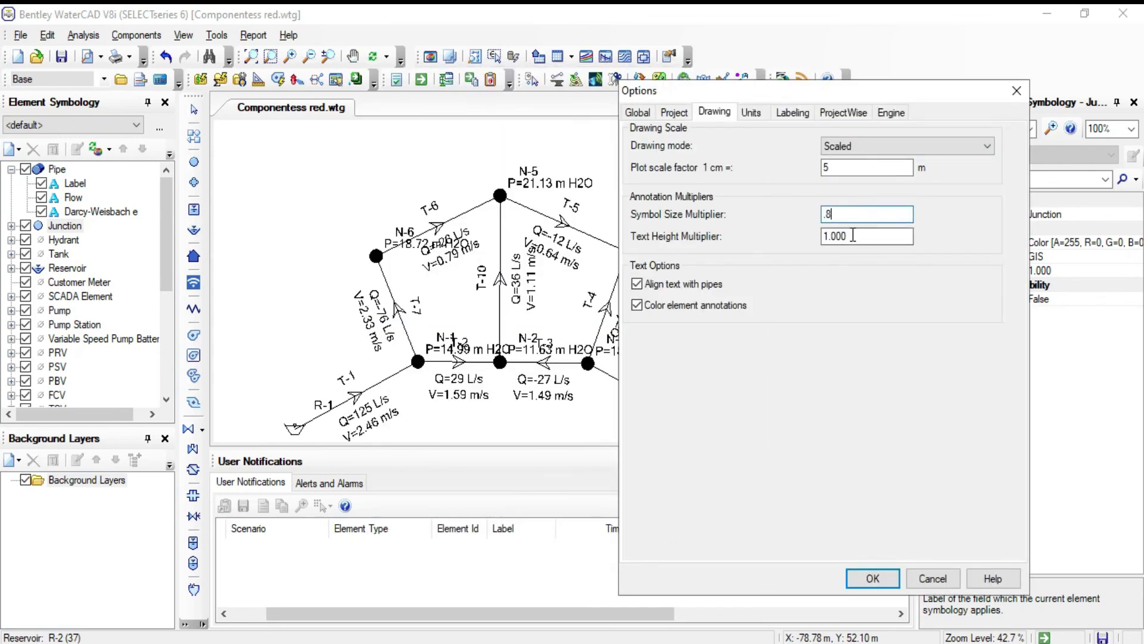
double_click(853, 235)
type(".8")
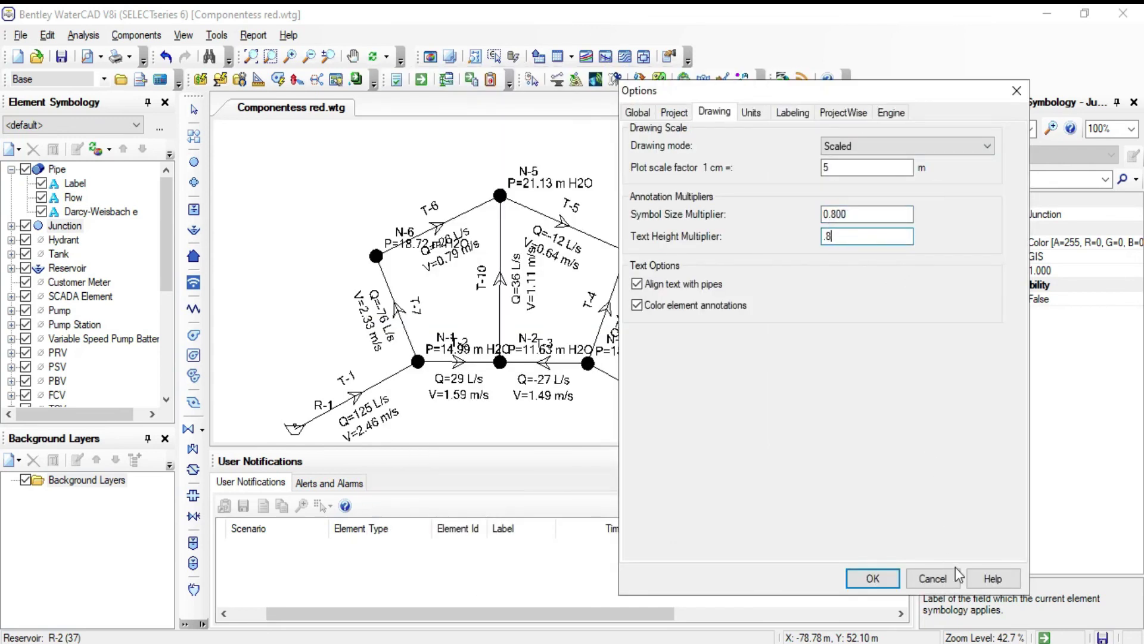
left_click(871, 578)
scroll(468, 373, "up", 1)
scroll(466, 367, "down", 2)
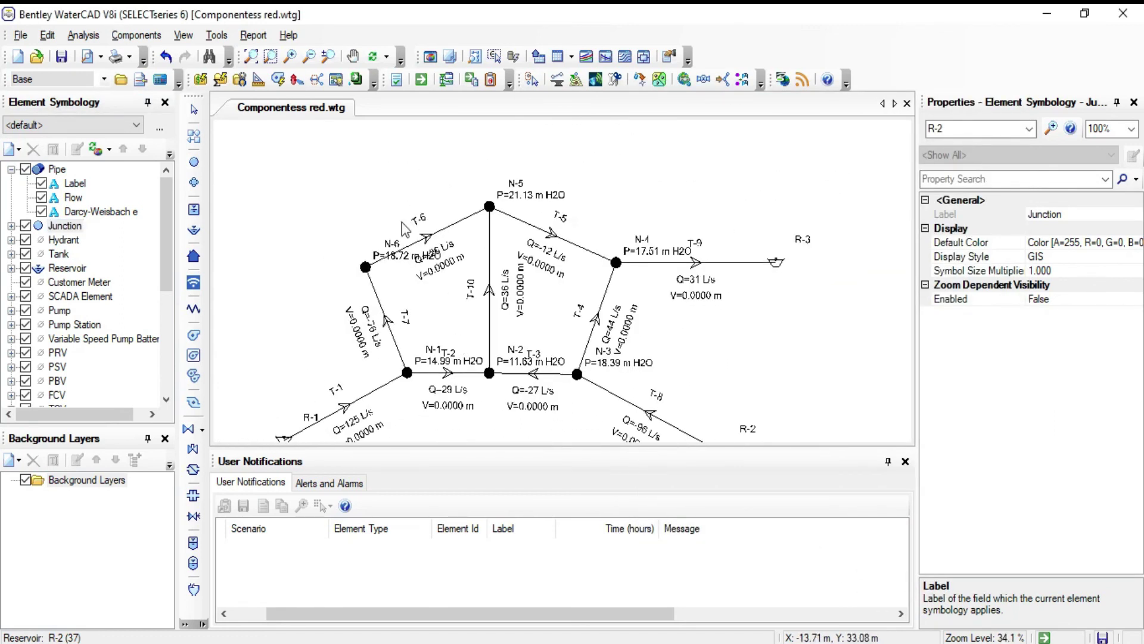
Step: Examine the flow, velocity and headloss gradient results in the pipe element table and close it
left_click(267, 40)
mouse_move(357, 54)
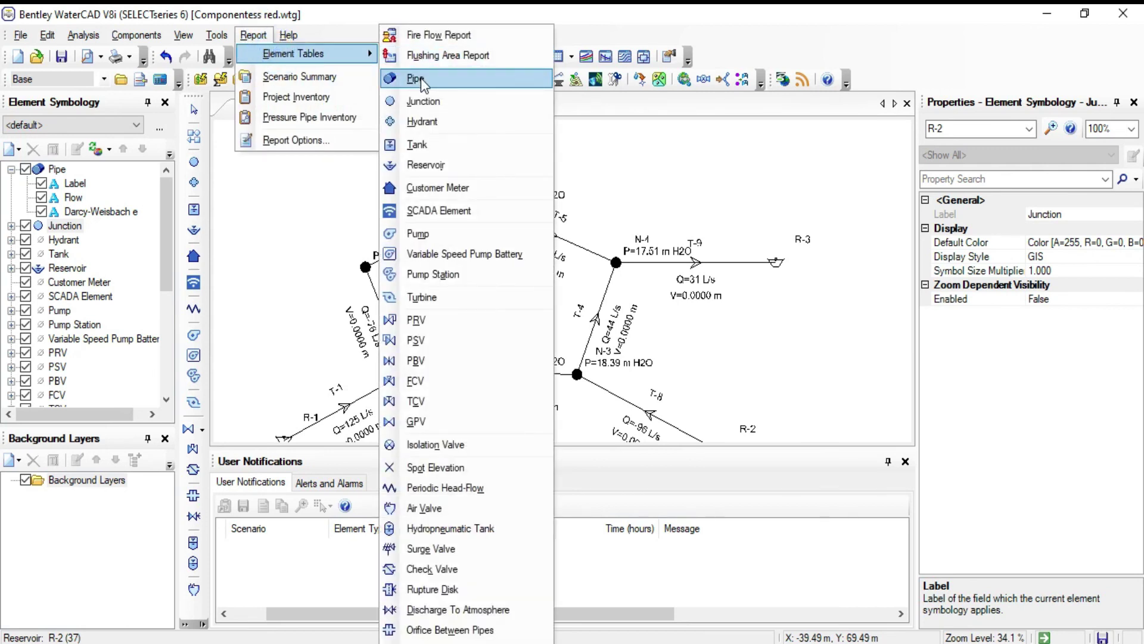
left_click(421, 77)
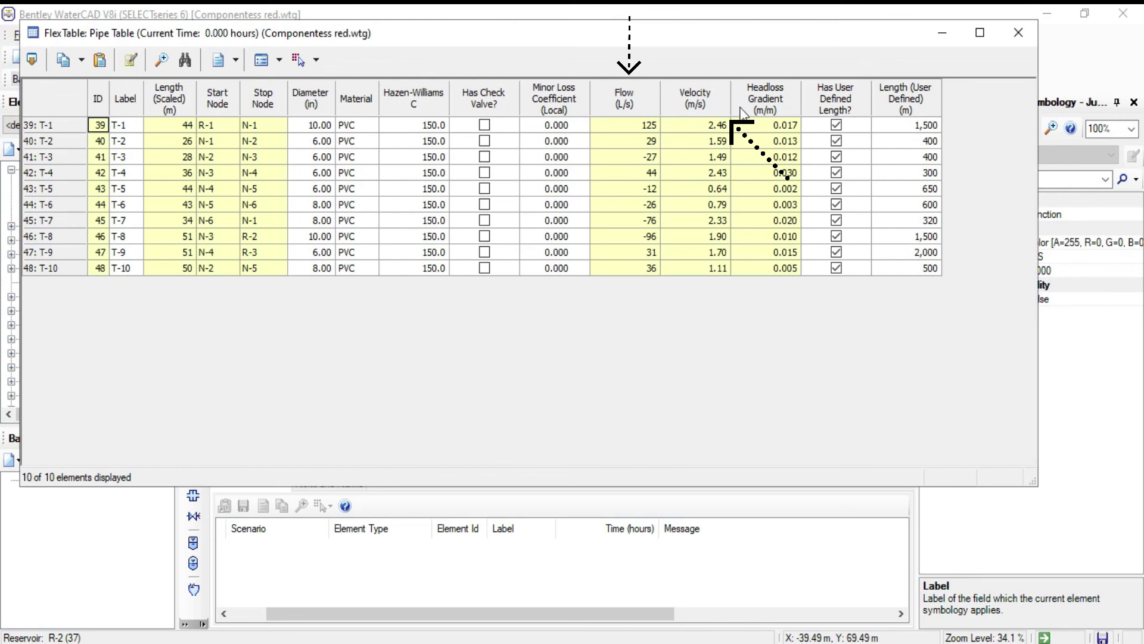
left_click(1019, 33)
Step: Examine the demand, hydraulic grade and pressure results in the junction element table and close it
left_click(253, 35)
mouse_move(306, 51)
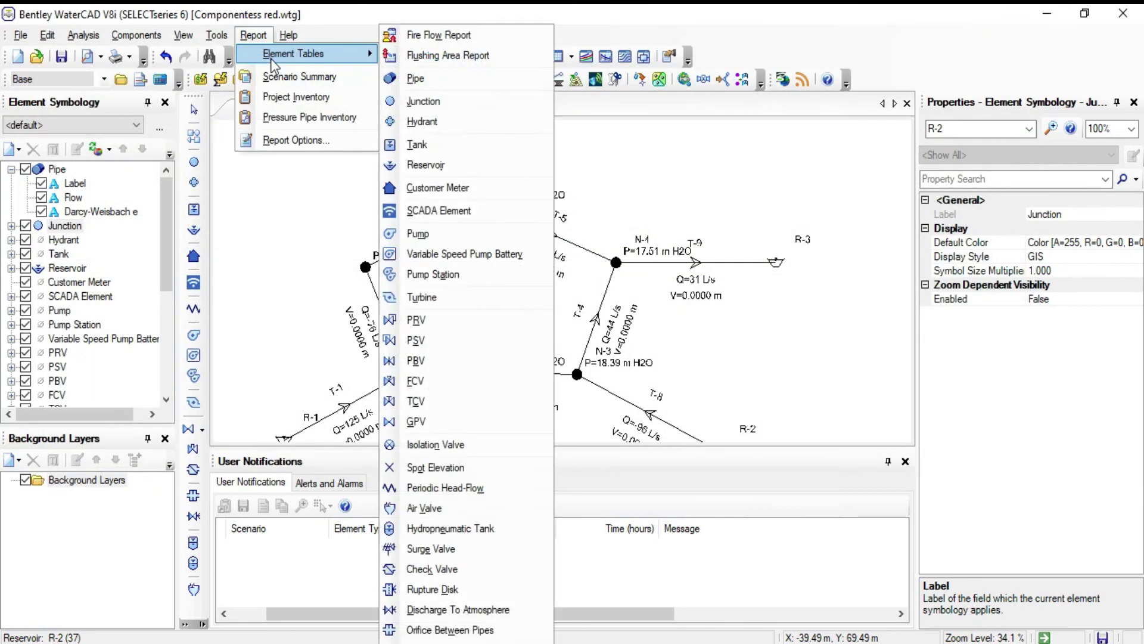
left_click(425, 100)
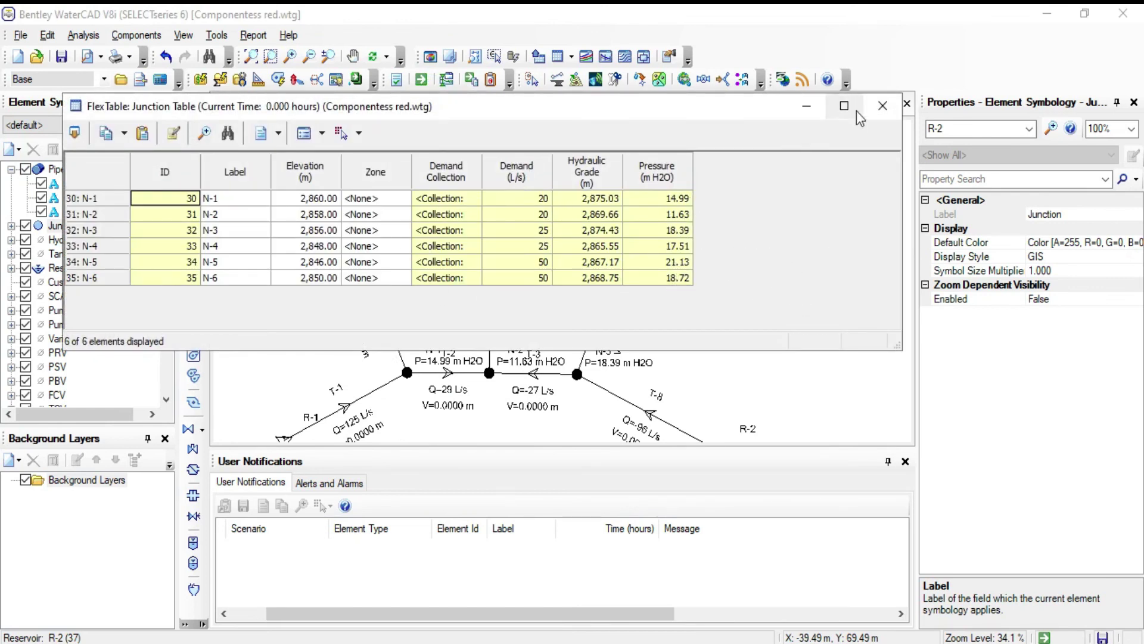
left_click(882, 105)
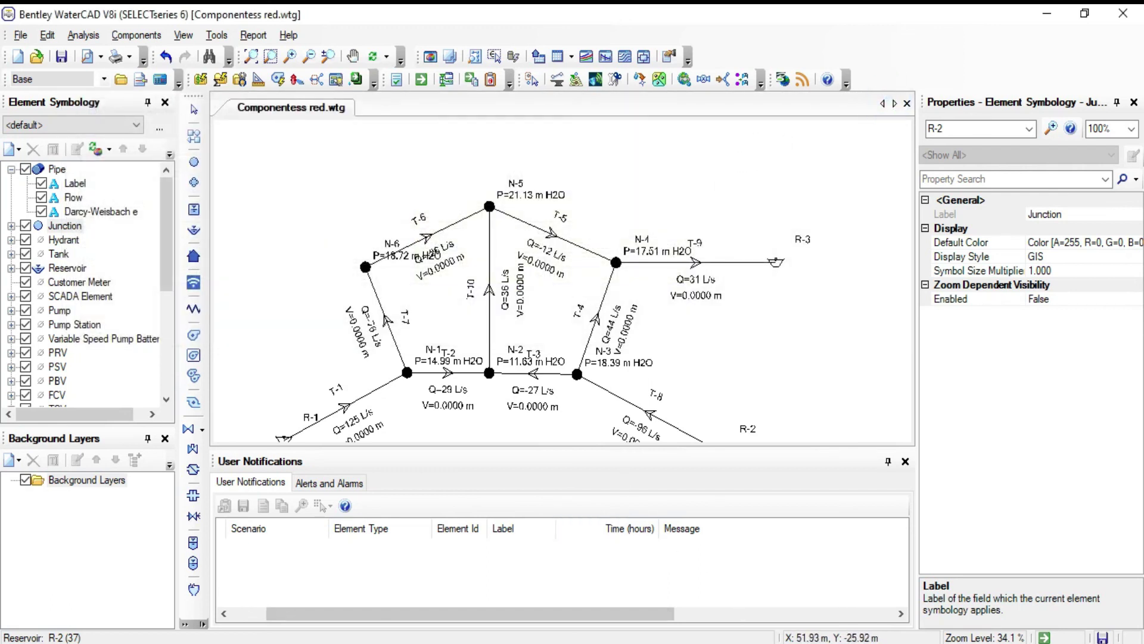